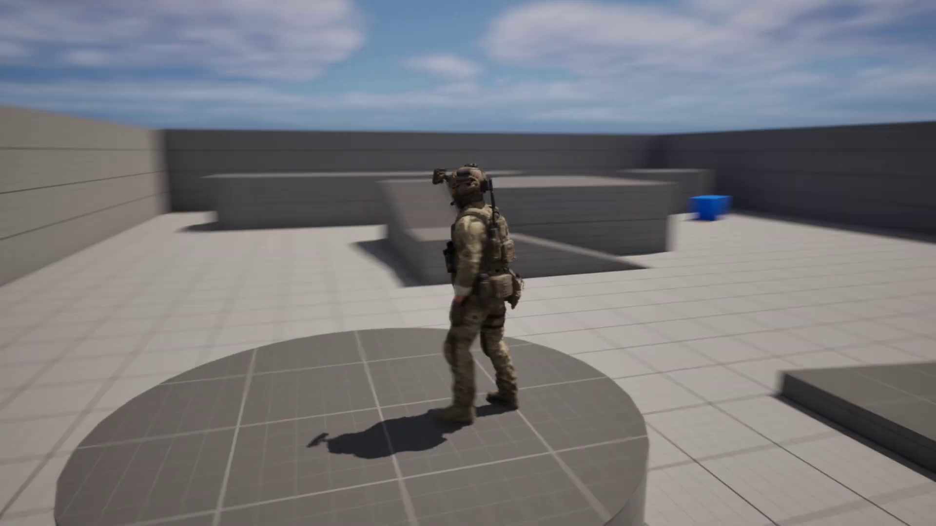
# Run the soldier forward, jump toward the grey block and climb up onto it
pyautogui.press('w')
pyautogui.press('space')
pyautogui.press('w')
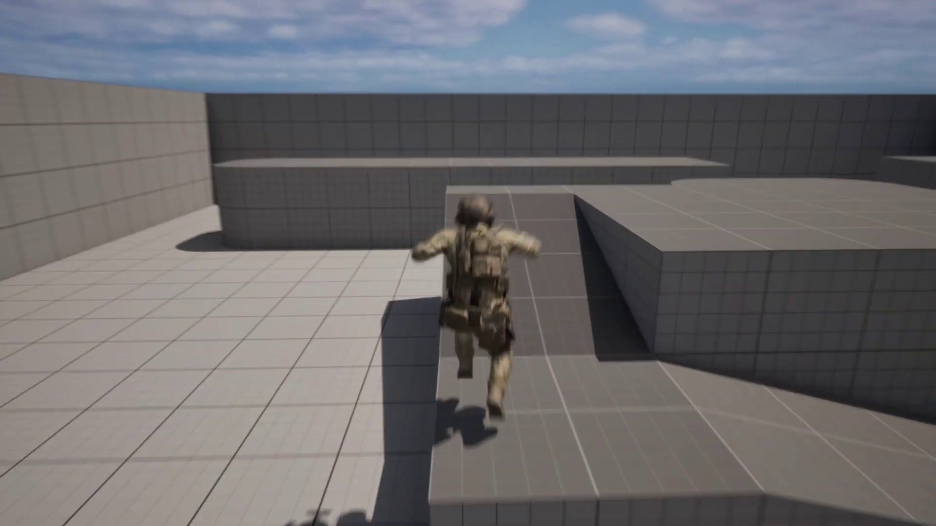
pyautogui.press('w')
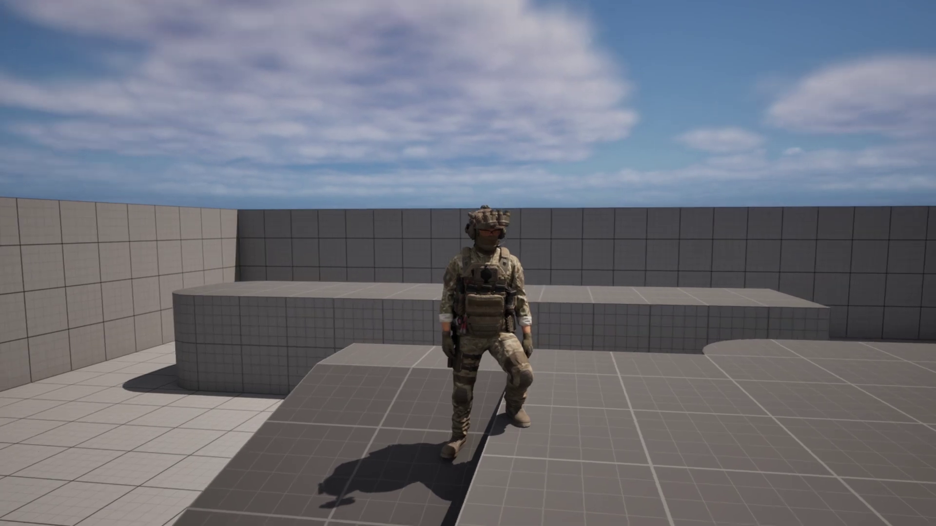
pyautogui.press('w')
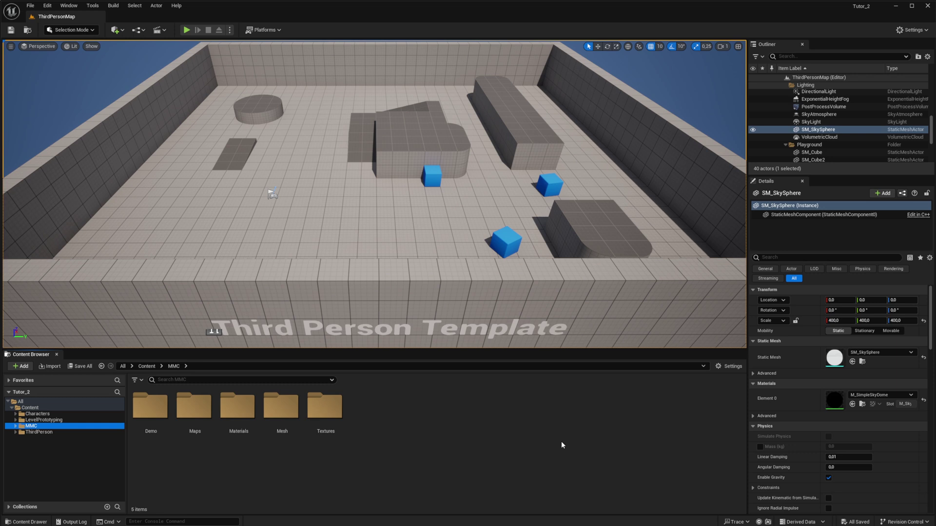
# Open BP_ThirdPersonCharacter from MMC > ThirdPerson > Blueprints in the Content Browser
pyautogui.click(15, 427)
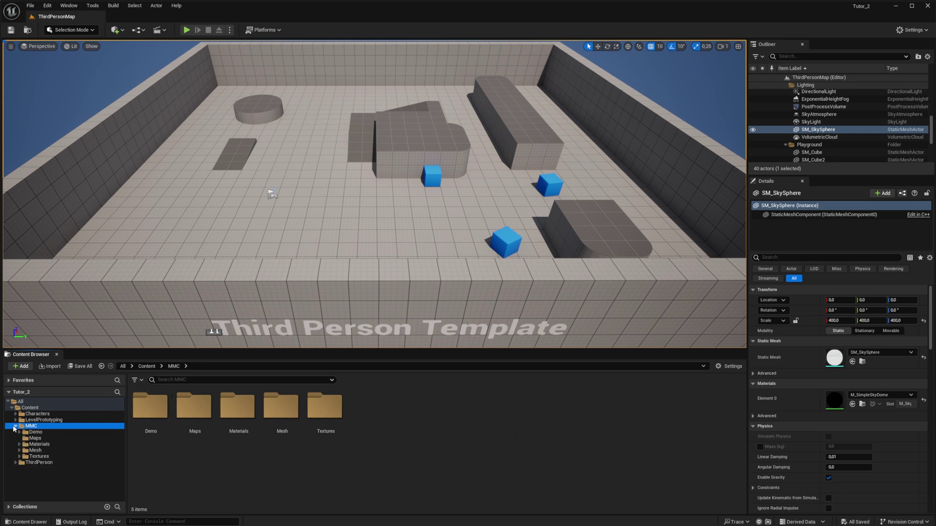
pyautogui.click(15, 463)
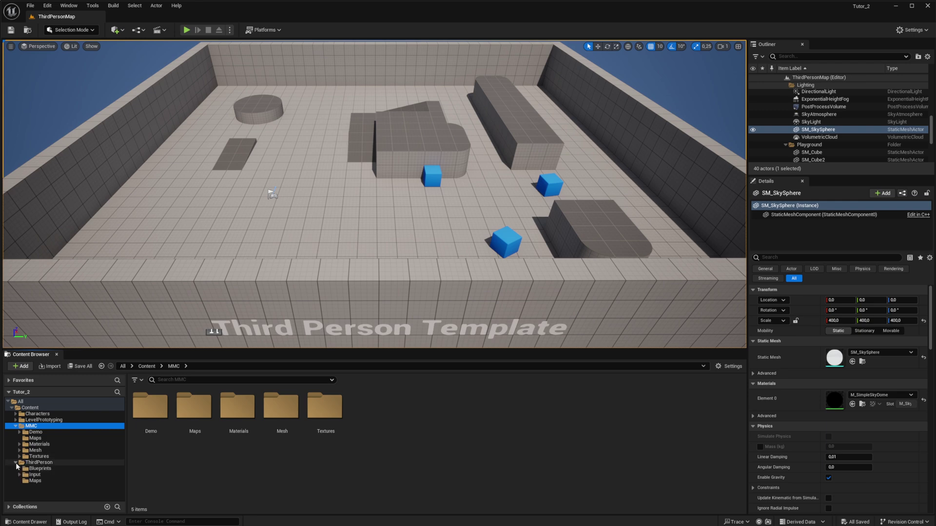
pyautogui.click(39, 468)
pyautogui.doubleClick(161, 421)
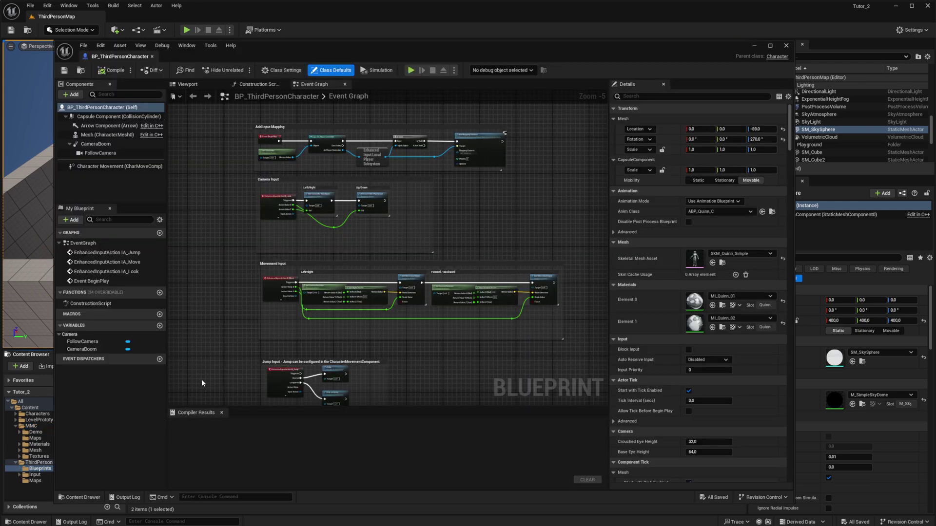
# In the blueprint's Viewport, set the Anim Class to ABP_Manny
pyautogui.click(189, 84)
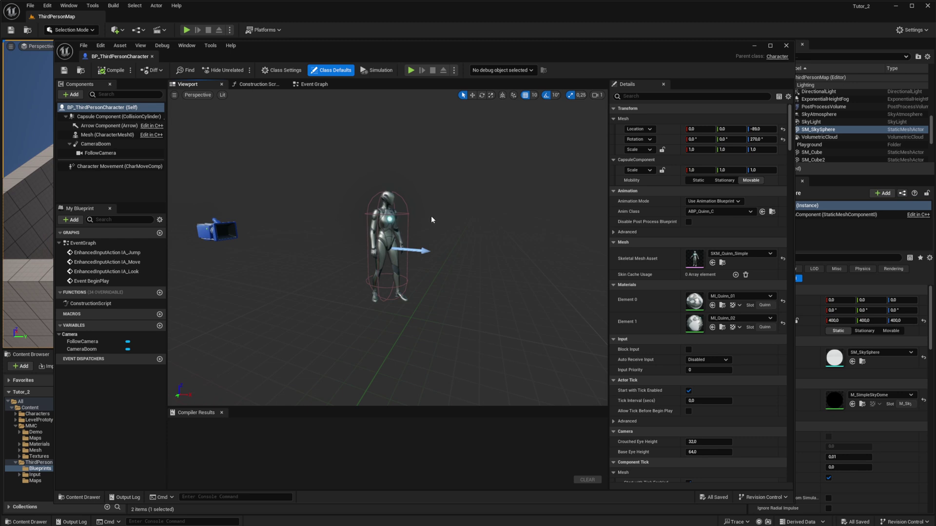
pyautogui.click(724, 213)
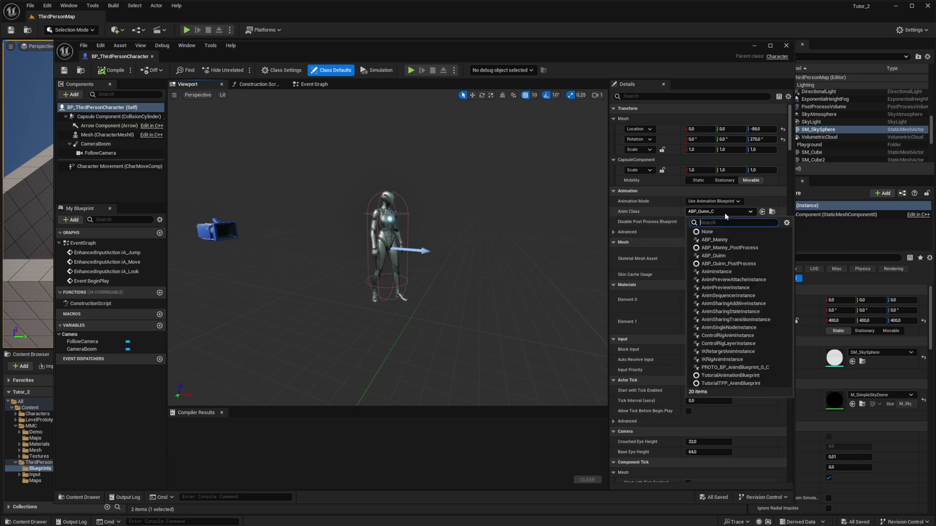
pyautogui.click(733, 239)
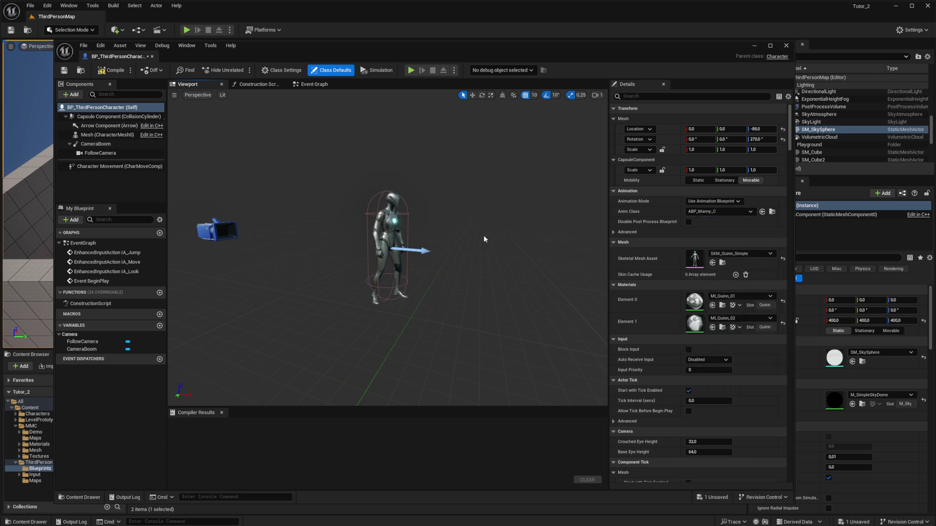
pyautogui.scroll(3, 484, 239)
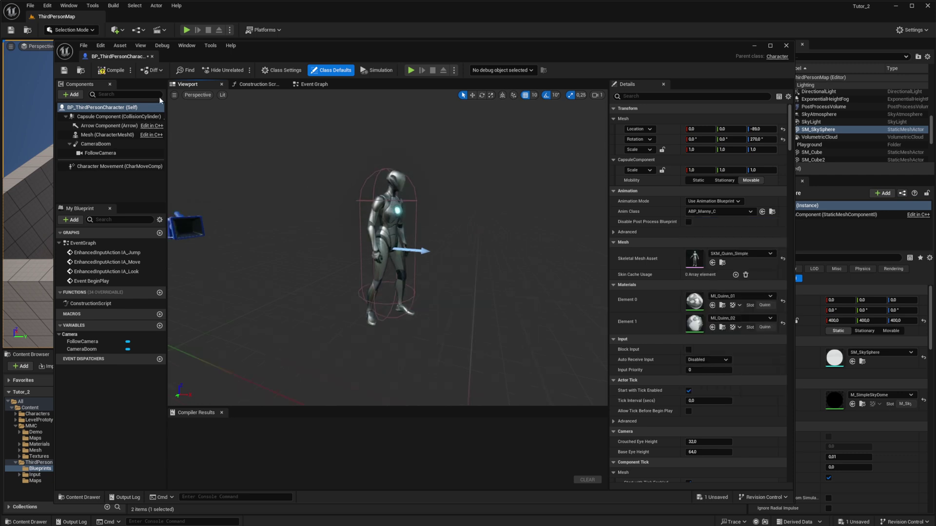
# Compile, then set the Mesh component's Skeletal Mesh Asset to SKM_Preset_03
pyautogui.click(112, 71)
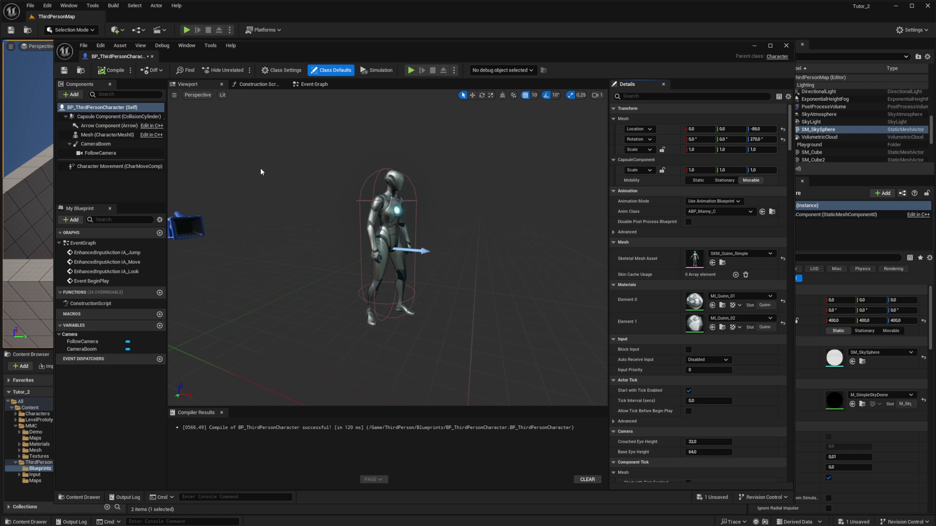
pyautogui.click(395, 210)
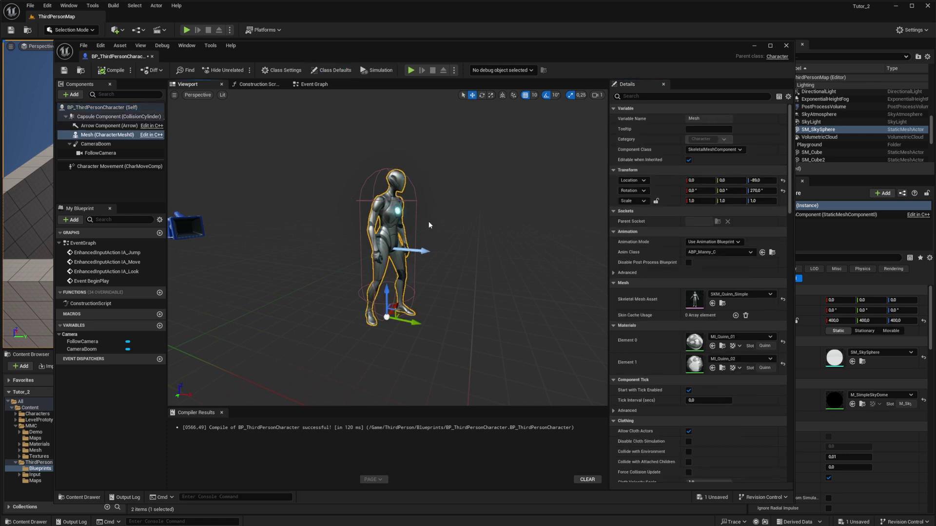
pyautogui.click(740, 294)
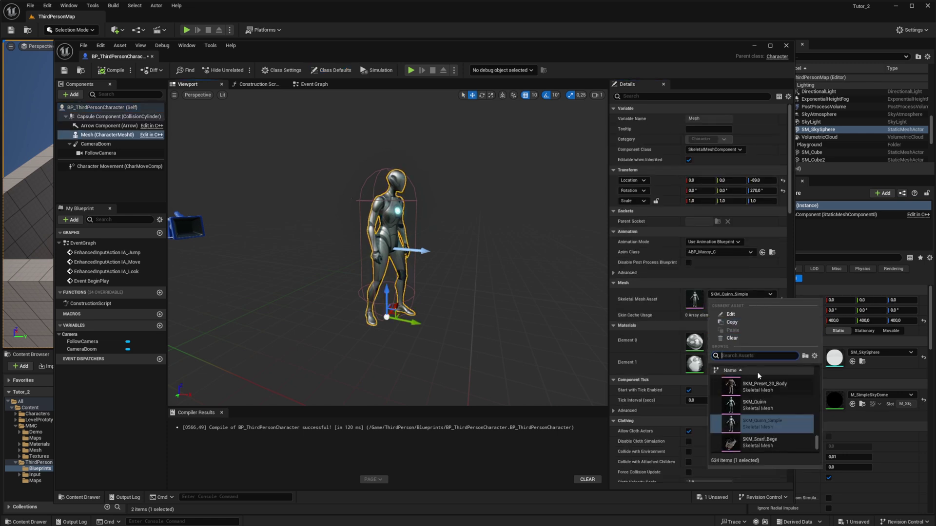
pyautogui.write('skm_')
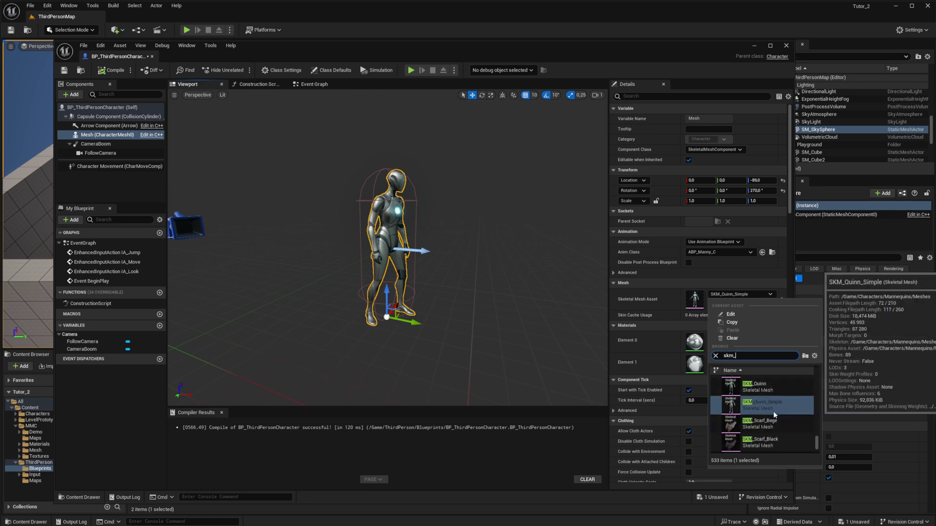
pyautogui.write('Preset_03')
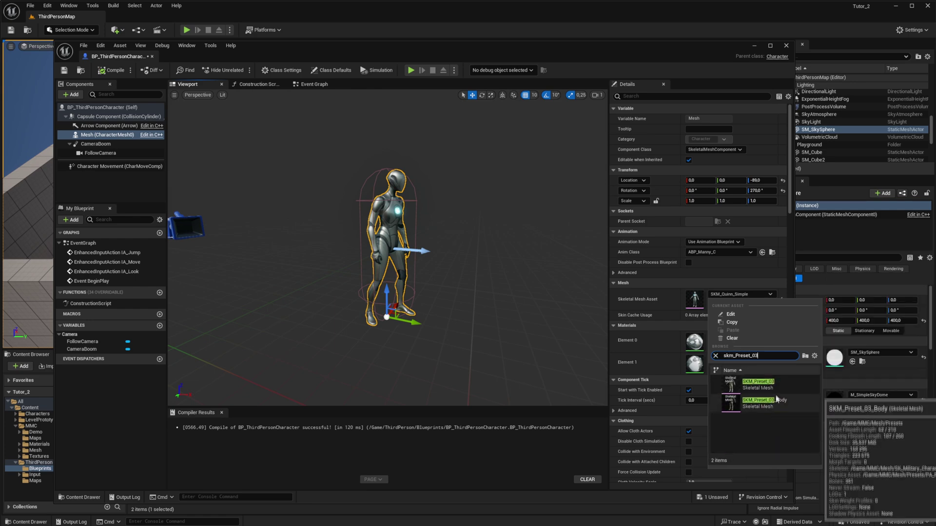
pyautogui.click(775, 386)
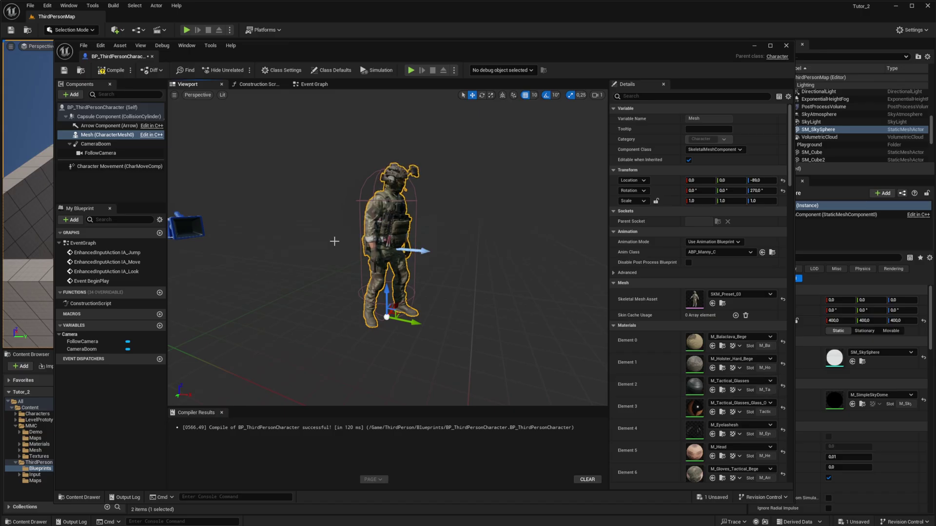
# Recompile and save the blueprint, then minimize its editor to return to the level
pyautogui.click(112, 71)
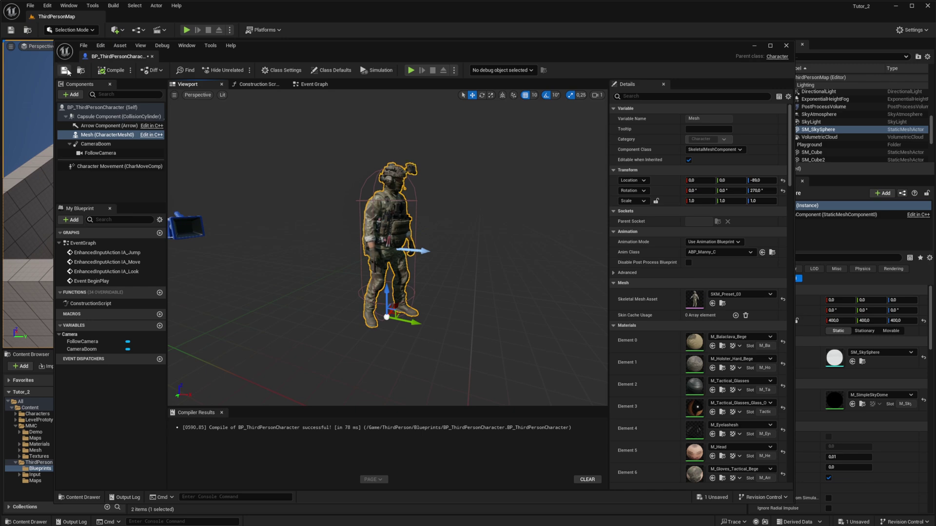
pyautogui.click(66, 70)
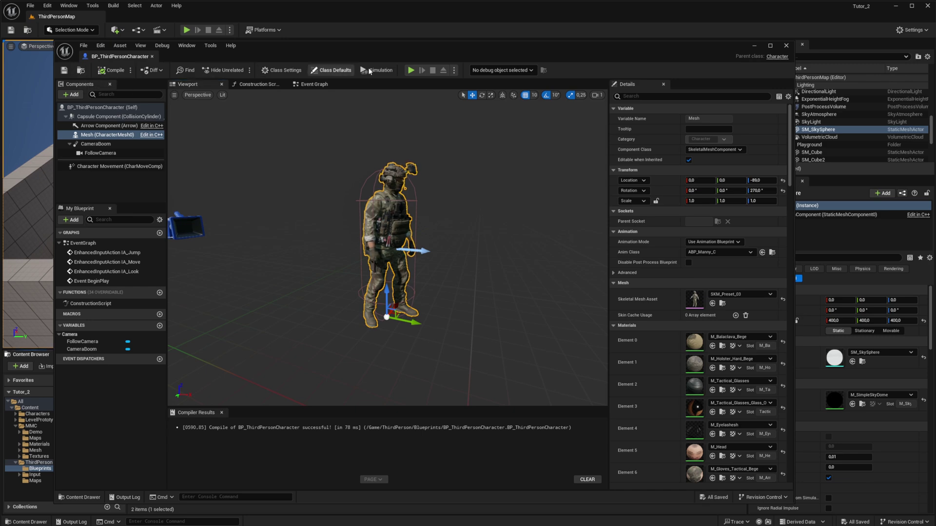
pyautogui.click(754, 45)
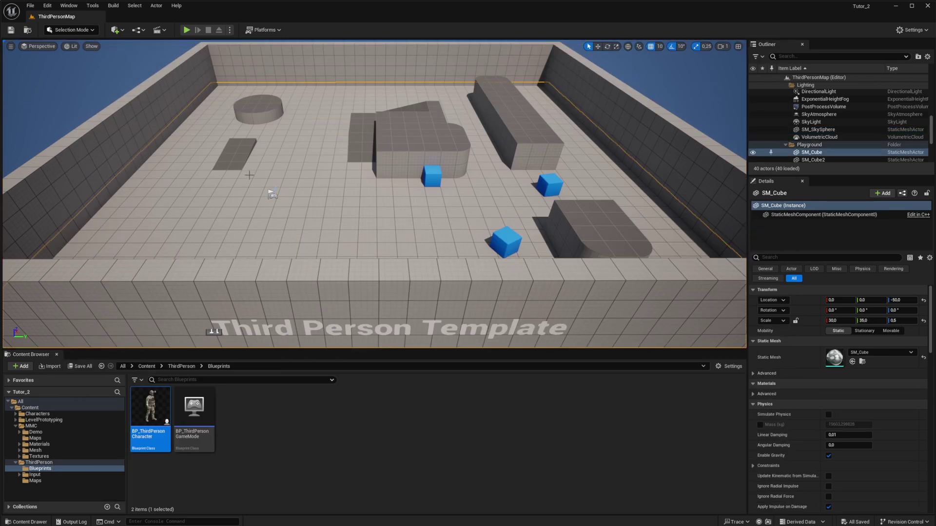
pyautogui.hotkey('alt', 'p')
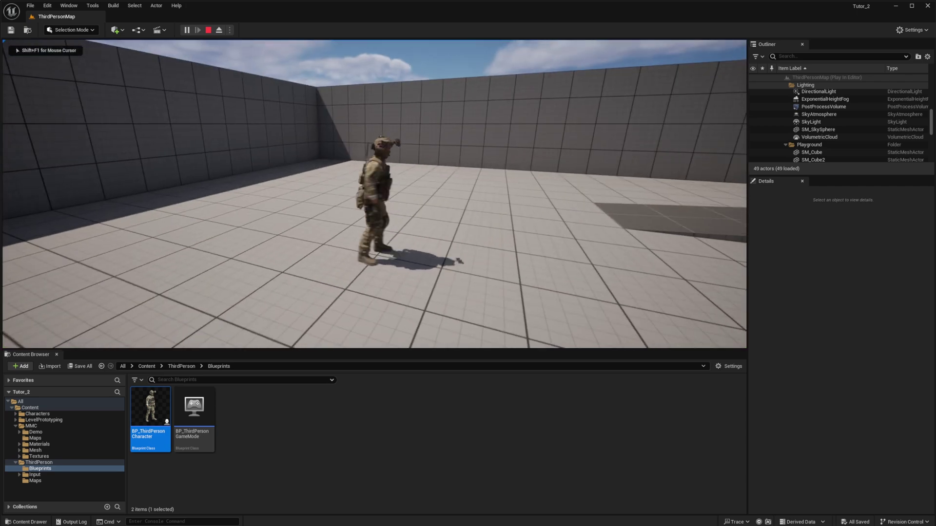
pyautogui.press('w')
pyautogui.press('w')
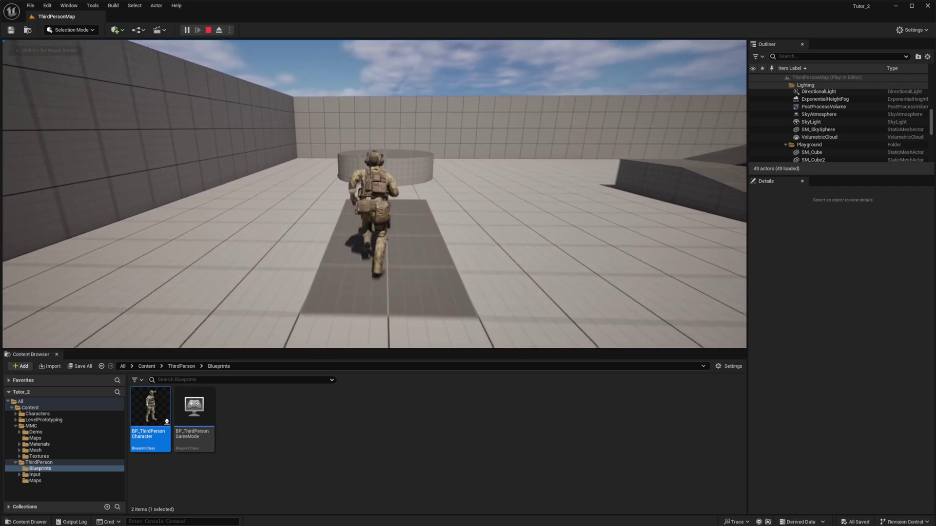
pyautogui.press('space')
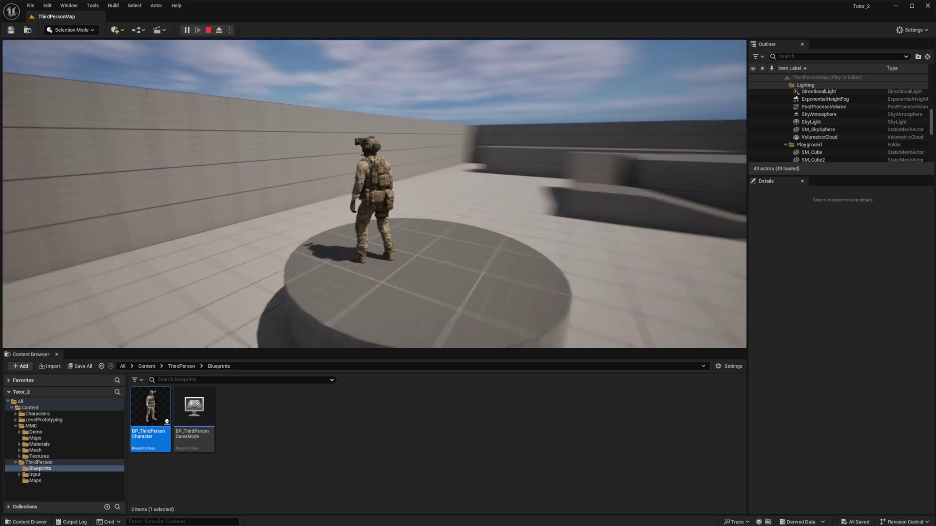
pyautogui.press('w')
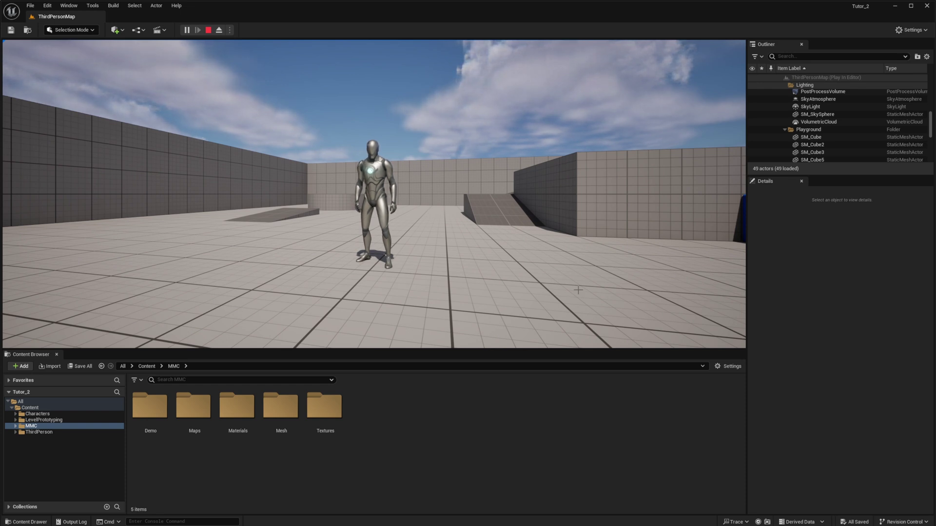
pyautogui.press('Escape')
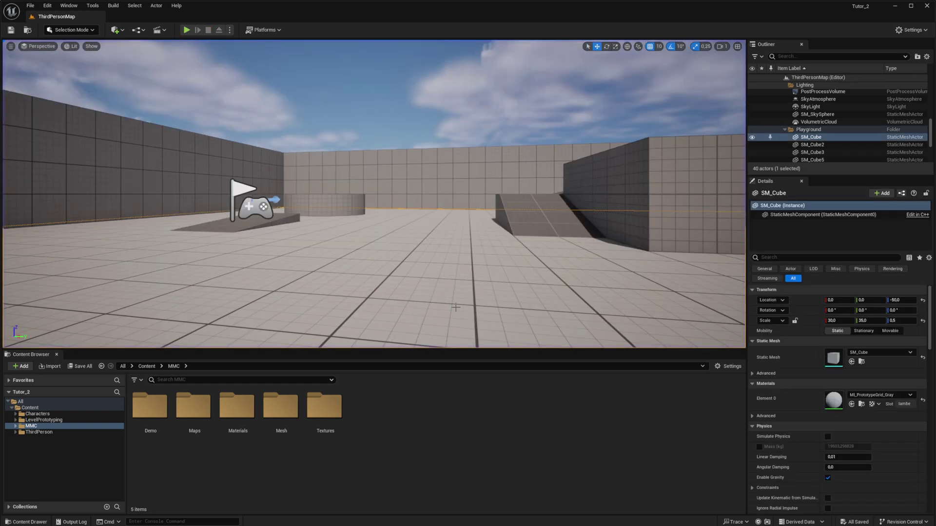
pyautogui.click(15, 426)
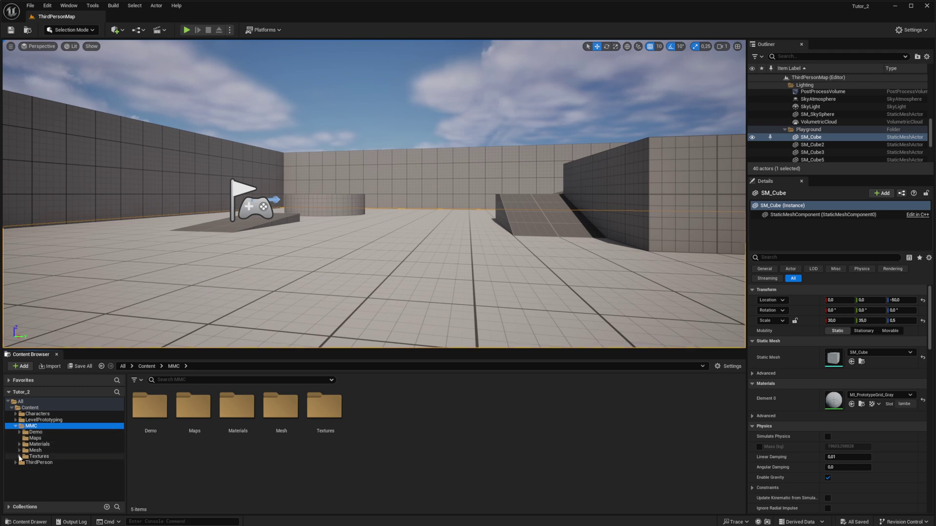
pyautogui.click(19, 451)
pyautogui.click(35, 451)
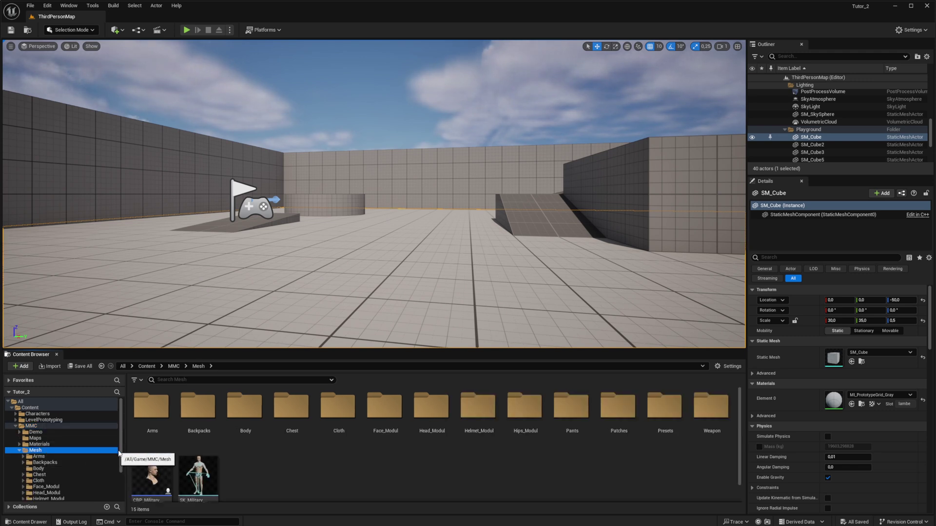
pyautogui.scroll(-1, 153, 466)
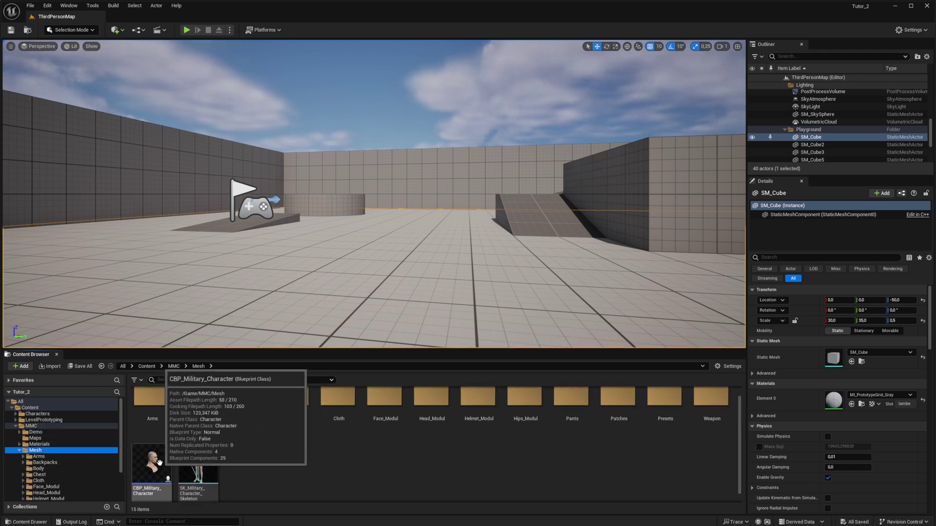
pyautogui.doubleClick(153, 465)
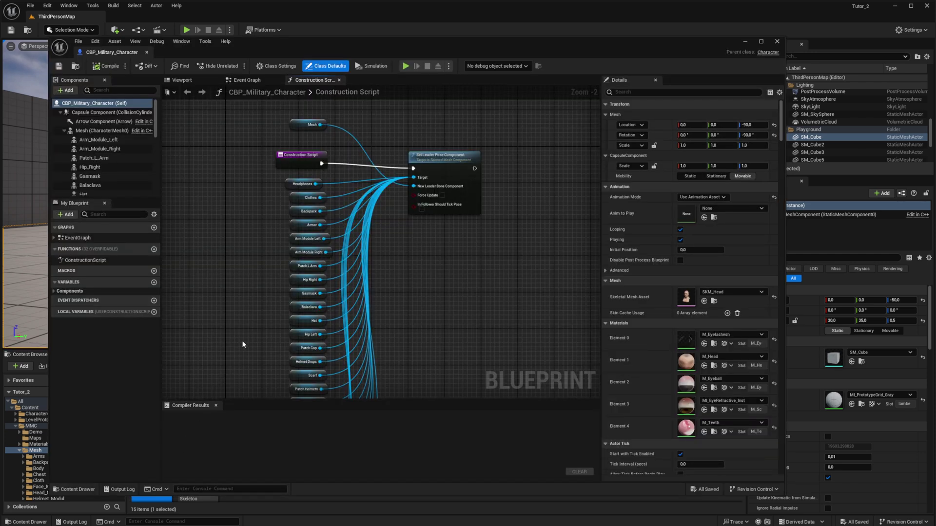
pyautogui.click(181, 81)
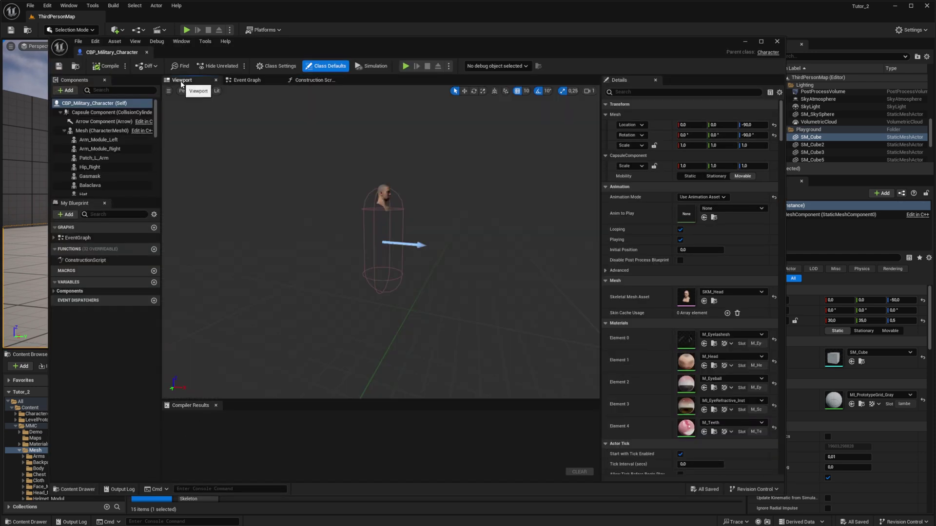
pyautogui.scroll(6, 356, 161)
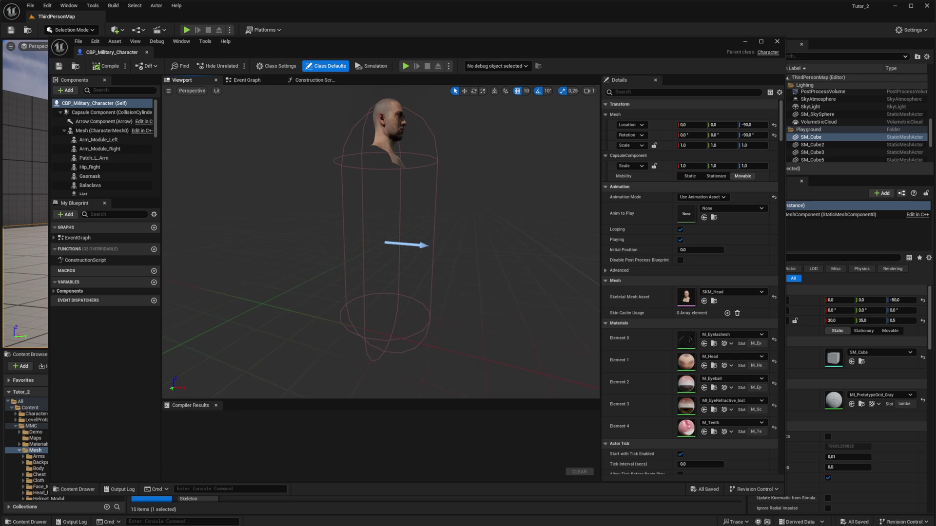
pyautogui.moveTo(356, 161); pyautogui.dragTo(363, 150, button='right')
pyautogui.click(108, 141)
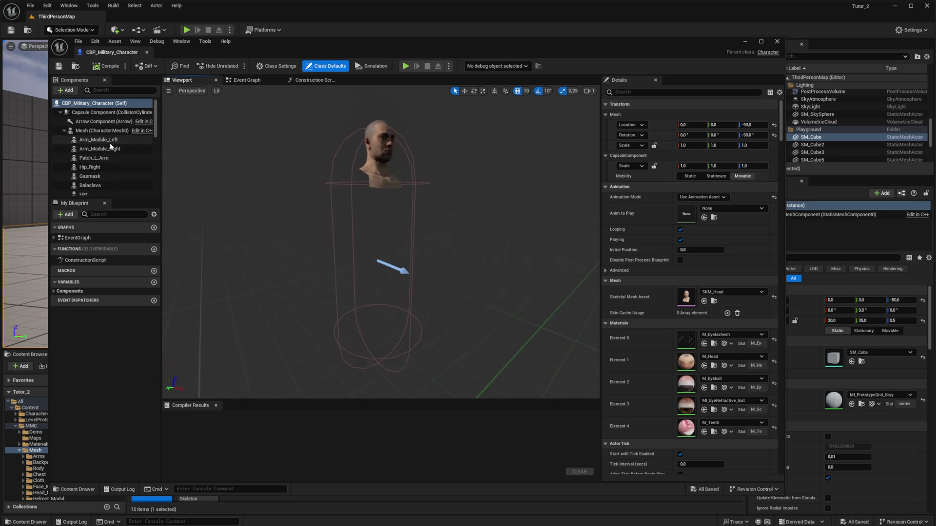
pyautogui.scroll(-2, 122, 154)
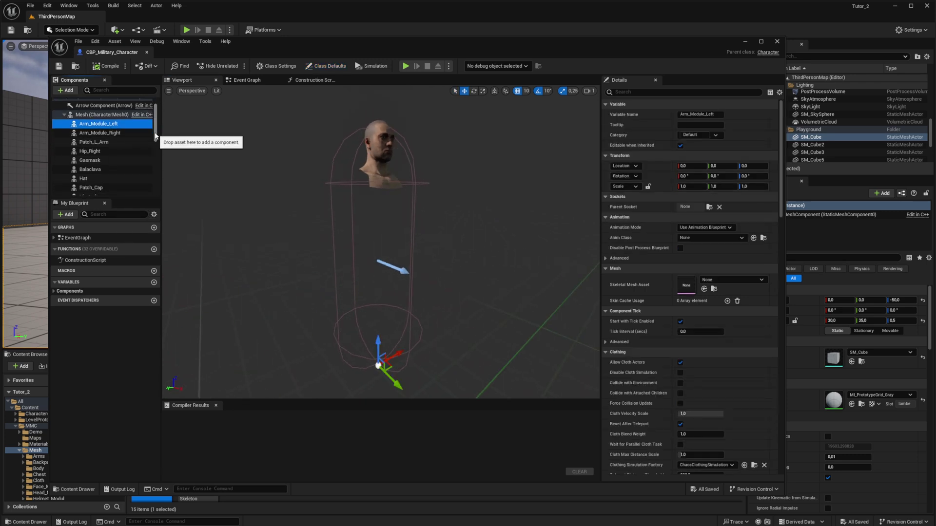
pyautogui.scroll(-3, 155, 142)
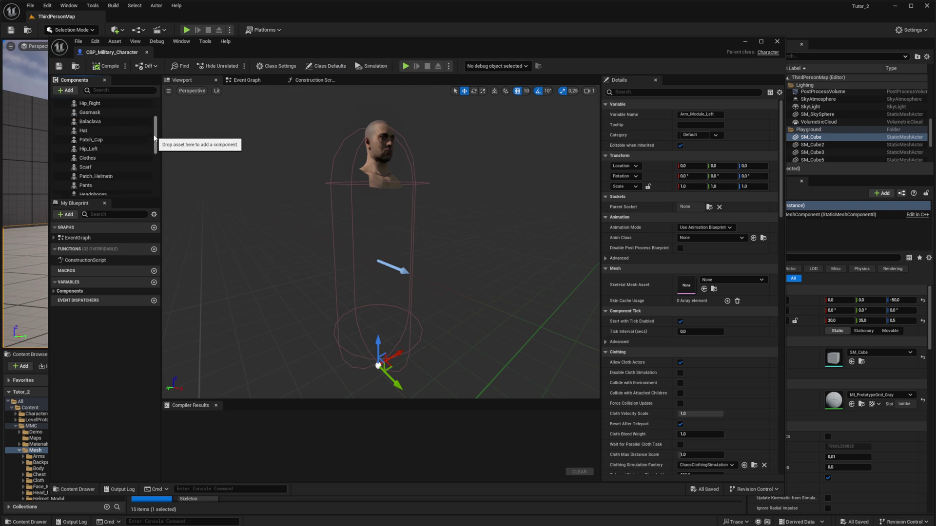
# Set the Clothes component's Skeletal Mesh Asset to the beige jacket SKM_Jacket_Bege
pyautogui.click(90, 149)
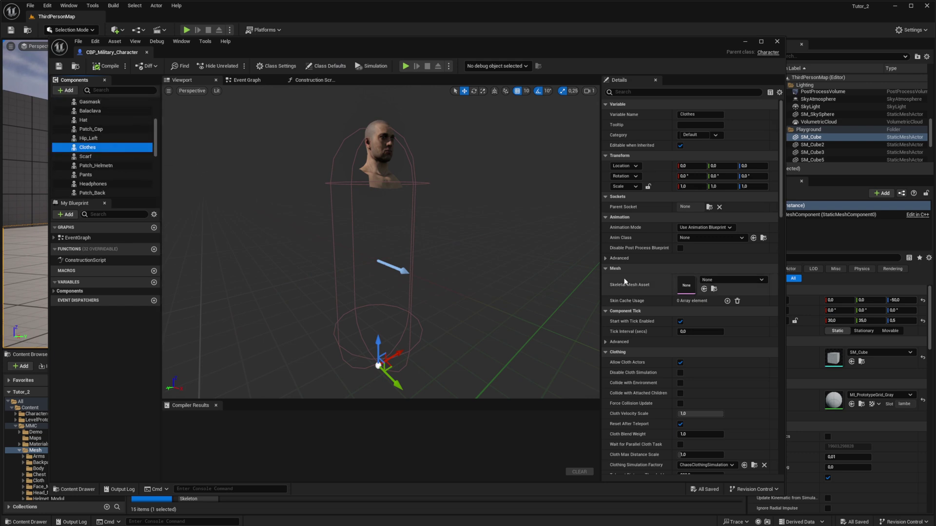
pyautogui.click(730, 281)
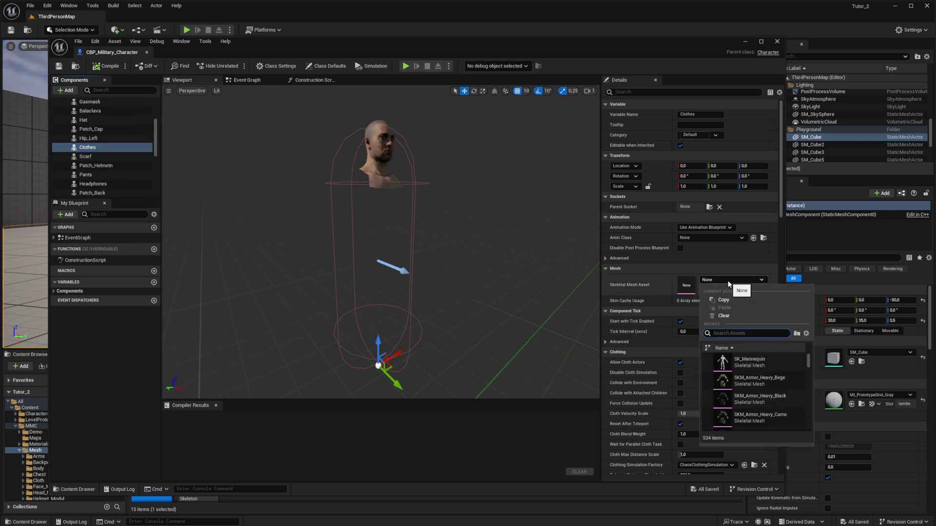
pyautogui.write('jack')
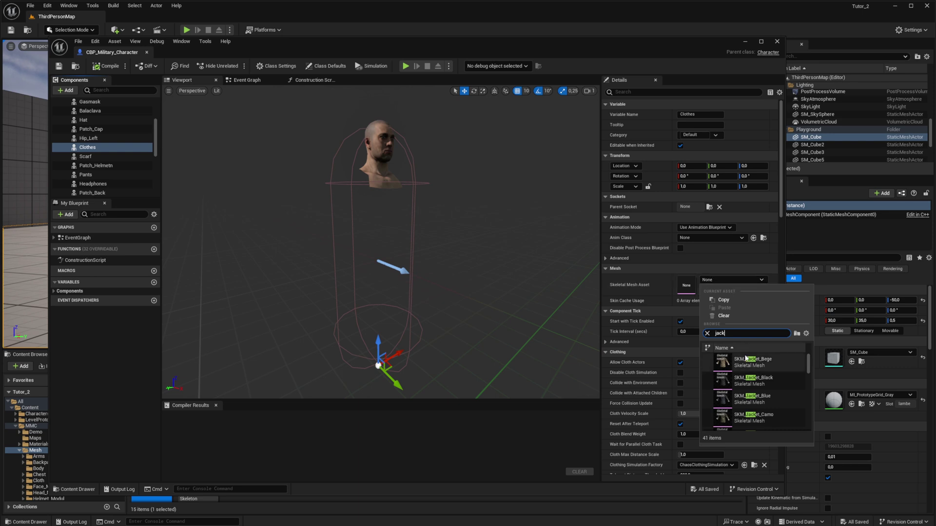
pyautogui.click(753, 362)
# Set the Pants component's mesh to SKM_Pants_Cargo_Bege
pyautogui.click(88, 175)
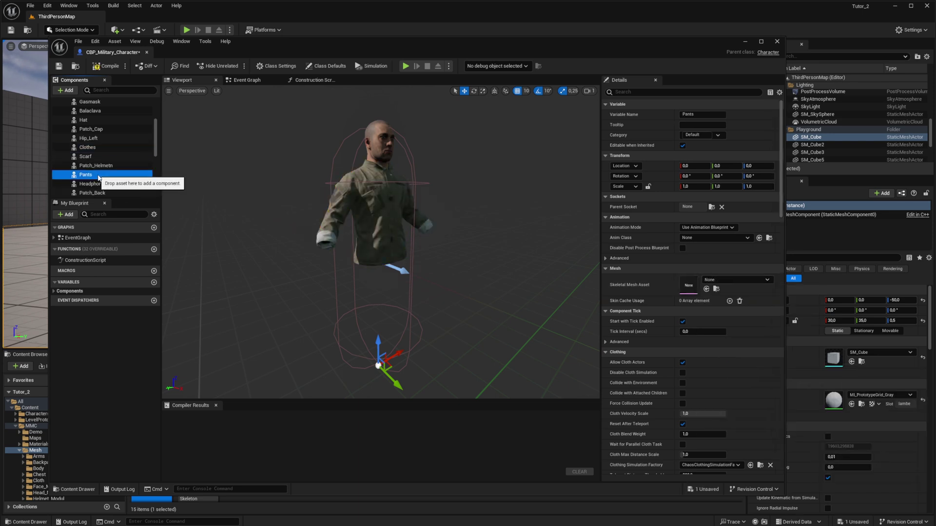
pyautogui.click(725, 281)
pyautogui.write('ca')
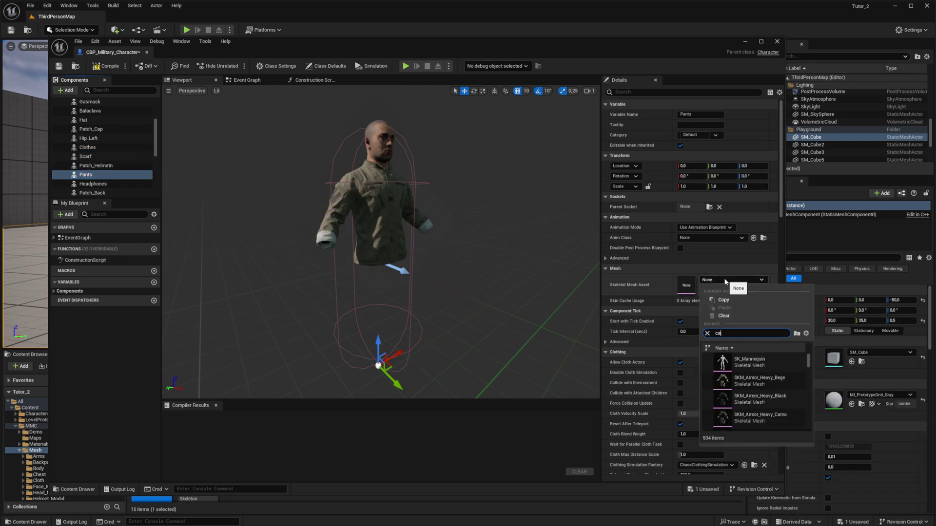
pyautogui.write('rgo')
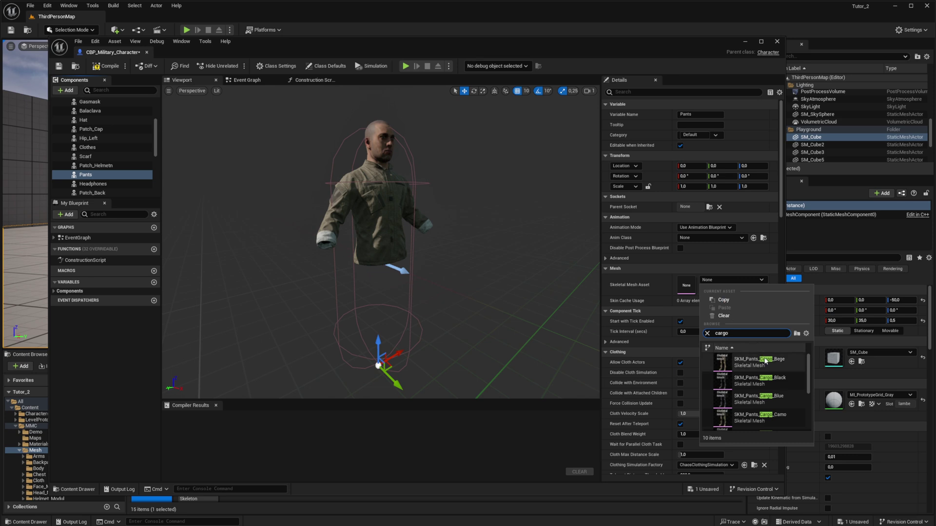
pyautogui.click(765, 361)
# Give the Arms component the short beige gloves, SKM_Gloves_Short_Bege
pyautogui.scroll(-3, 155, 162)
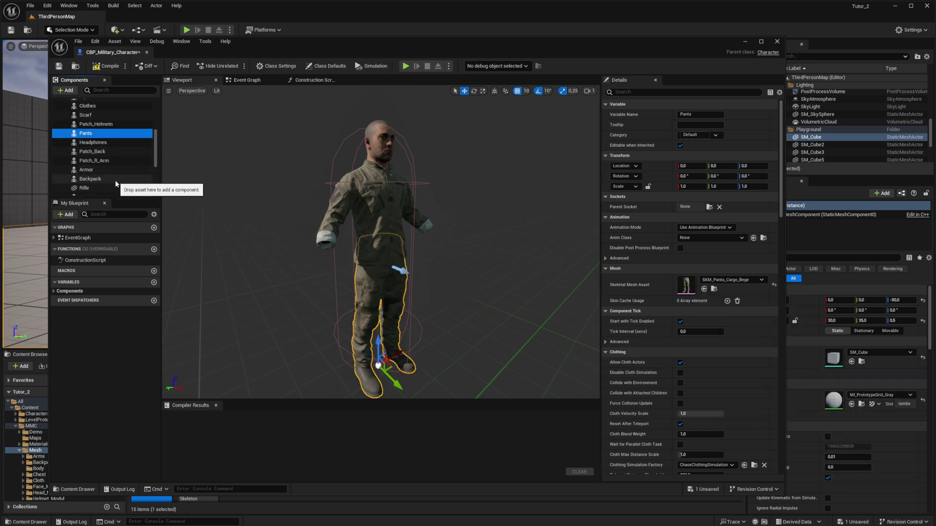
pyautogui.scroll(-3, 117, 180)
pyautogui.click(120, 168)
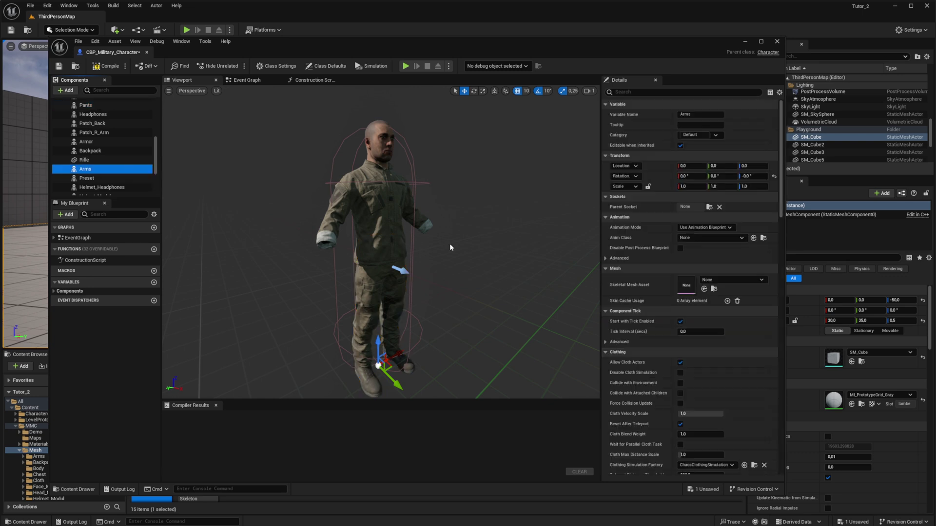
pyautogui.click(735, 280)
pyautogui.write('arms')
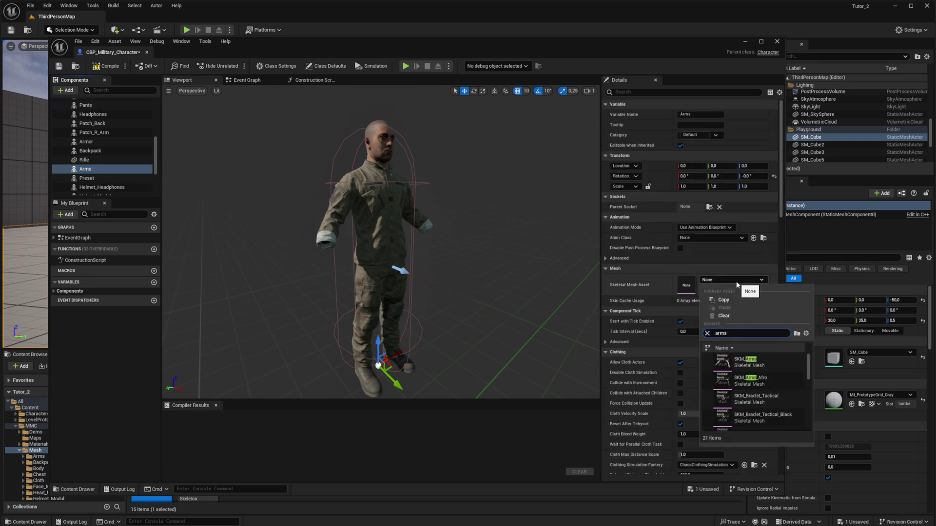
pyautogui.scroll(-2, 808, 366)
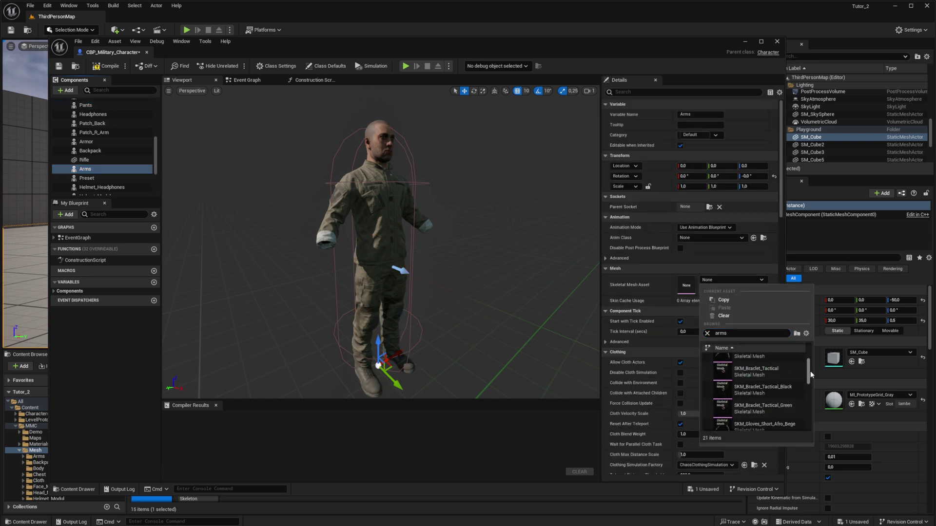
pyautogui.scroll(-4, 802, 385)
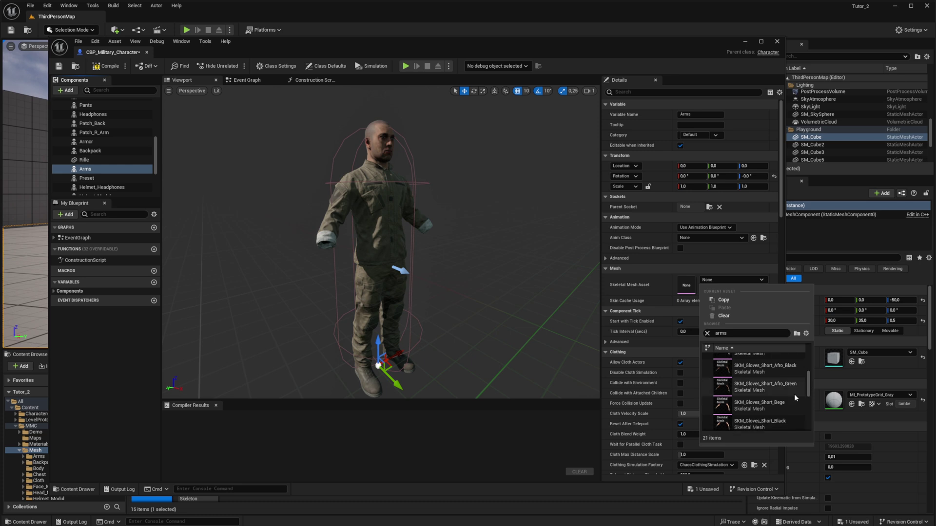
pyautogui.click(780, 405)
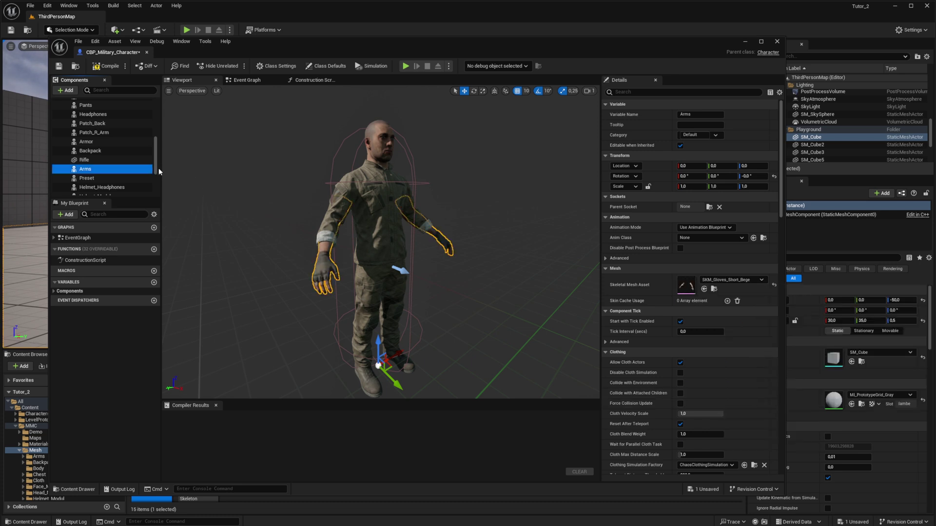
# Set the Helmet component's mesh to SKM_Helmet_Tactical_Bege
pyautogui.scroll(-2, 156, 170)
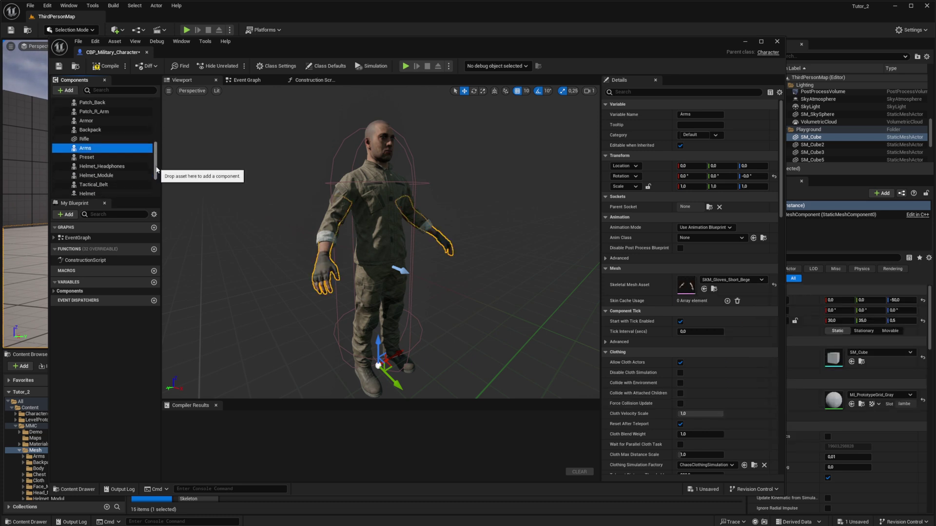
pyautogui.scroll(-3, 157, 170)
pyautogui.click(122, 167)
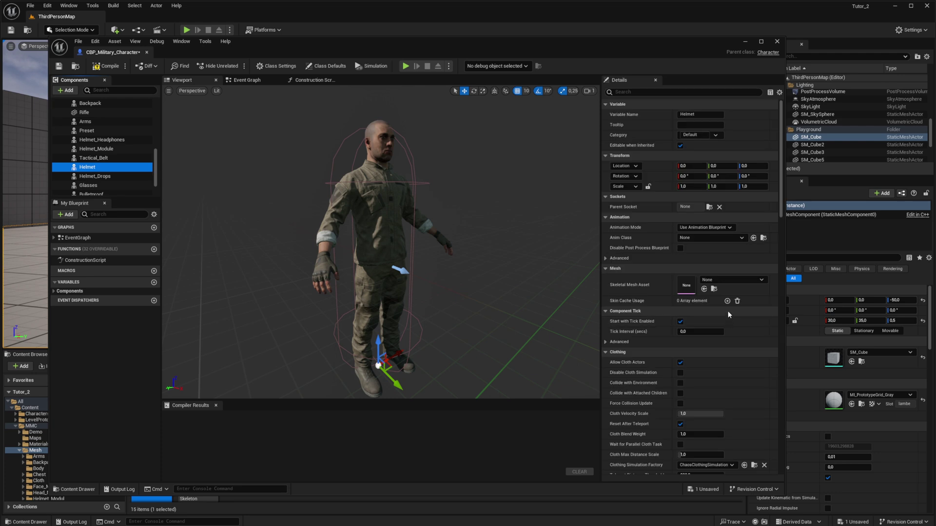
pyautogui.click(725, 281)
pyautogui.write('helme')
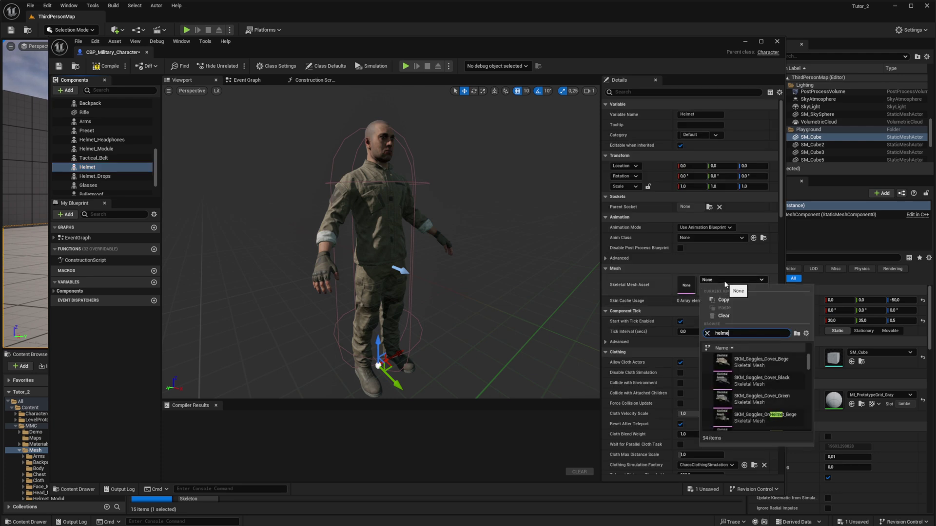
pyautogui.write('t_ta')
pyautogui.click(760, 363)
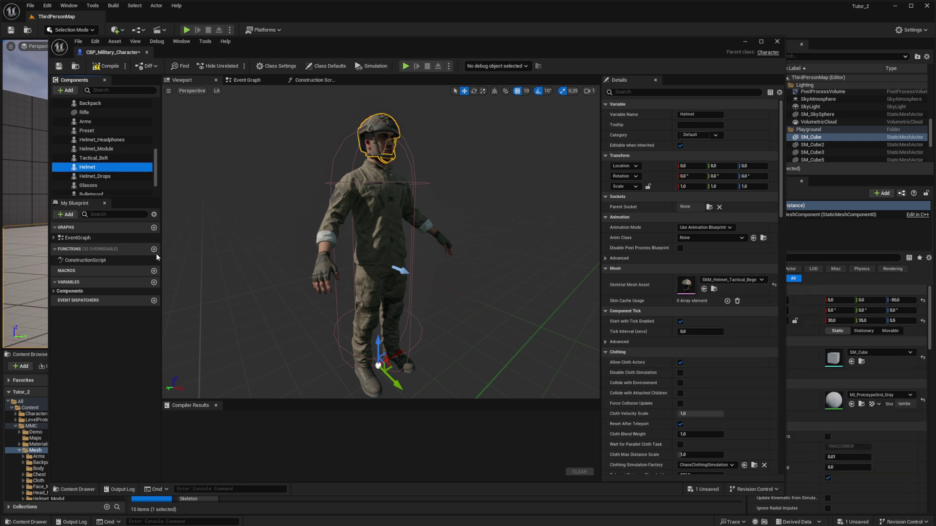
pyautogui.scroll(-1, 154, 182)
# Set the Bulletproof component's mesh to SKM_Bulletproof_Bege
pyautogui.click(146, 181)
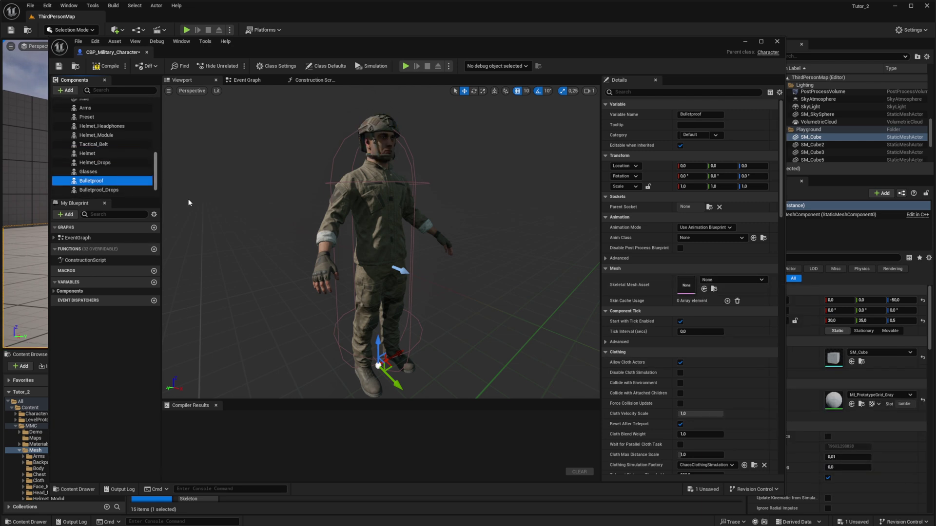
pyautogui.click(726, 282)
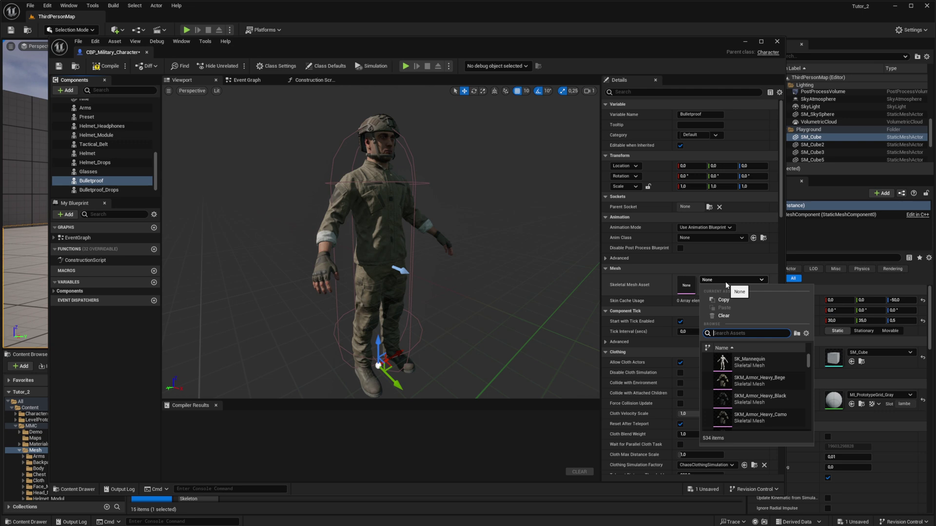
pyautogui.write('bulet')
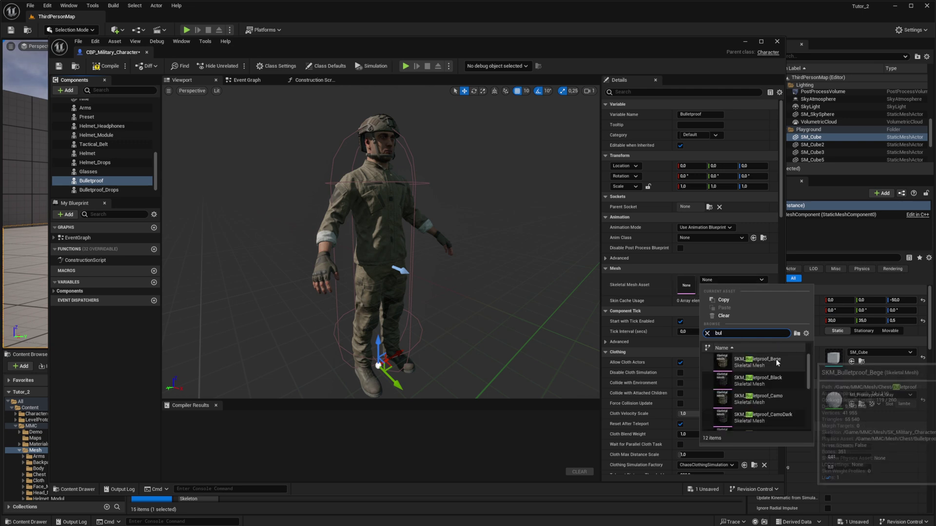
pyautogui.click(753, 363)
# Assign SKM_Drops_1_Bege pouches to the Bulletproof_Drops component
pyautogui.click(99, 190)
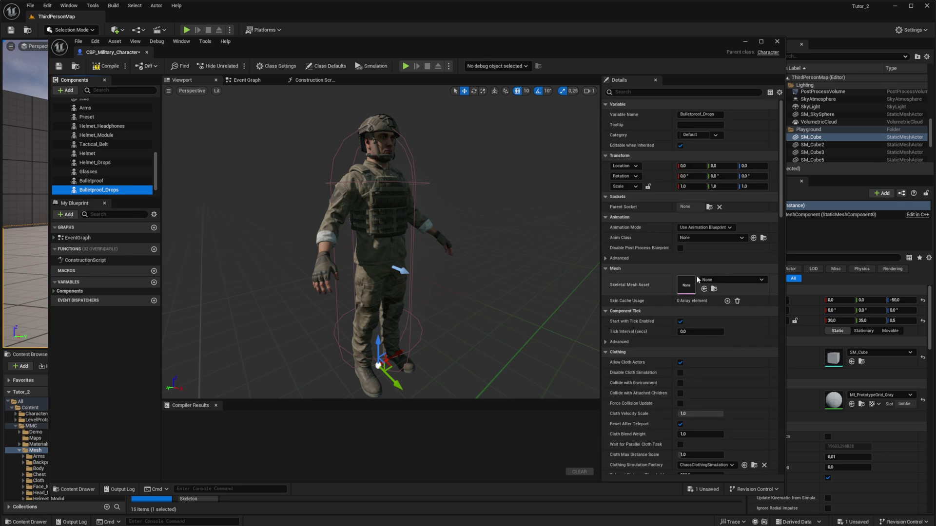
pyautogui.click(746, 280)
pyautogui.write('drop')
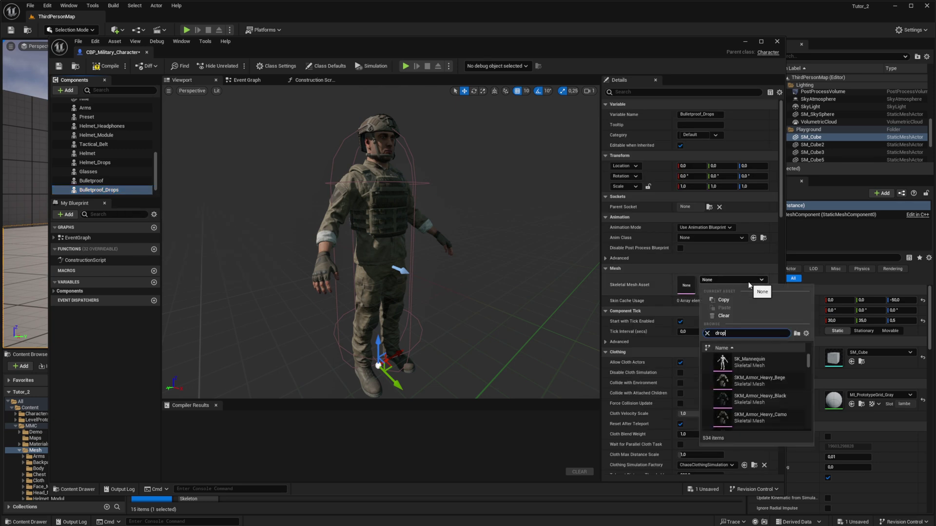
pyautogui.write('s')
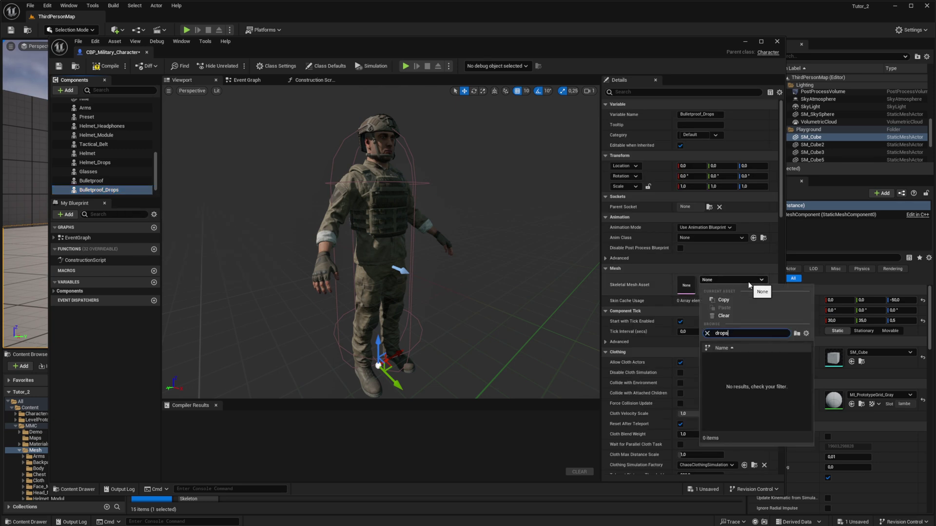
pyautogui.write('-11')
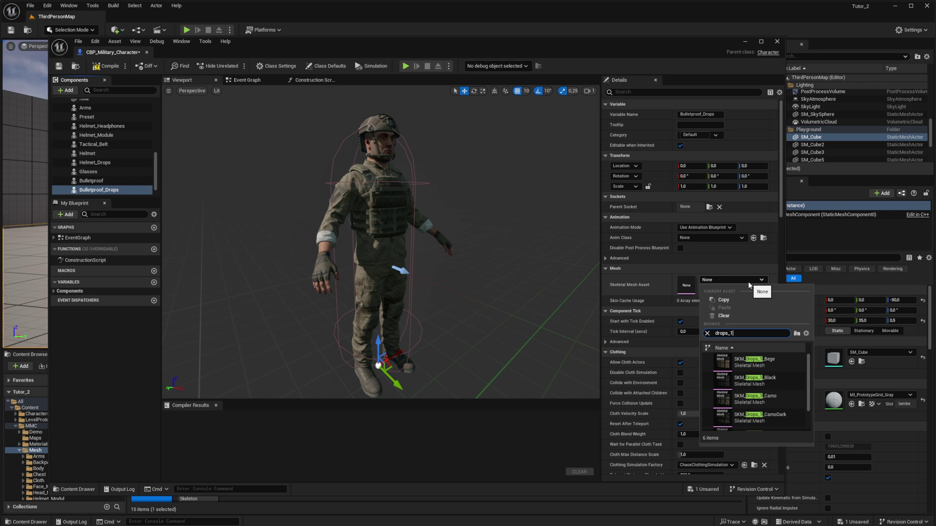
pyautogui.click(753, 362)
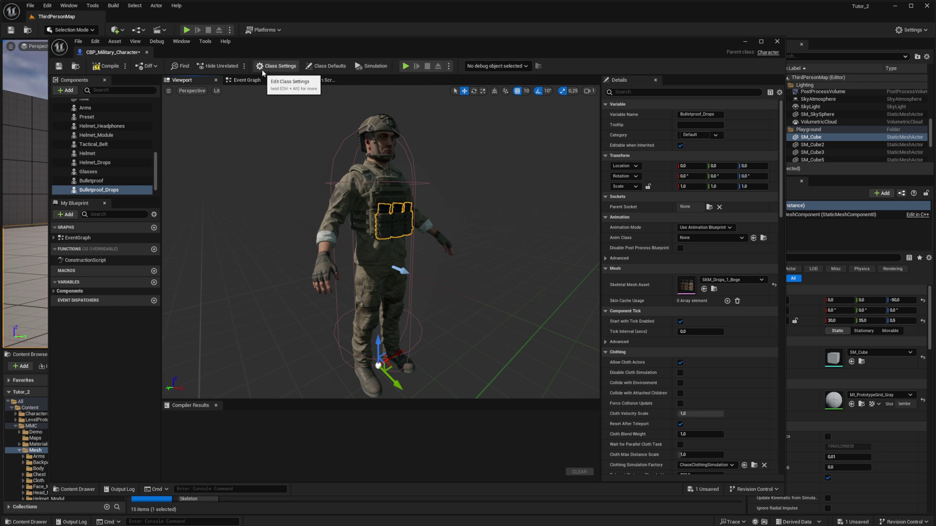
# In Class Settings, reparent the blueprint to BP_ThirdPersonCharacter
pyautogui.click(276, 66)
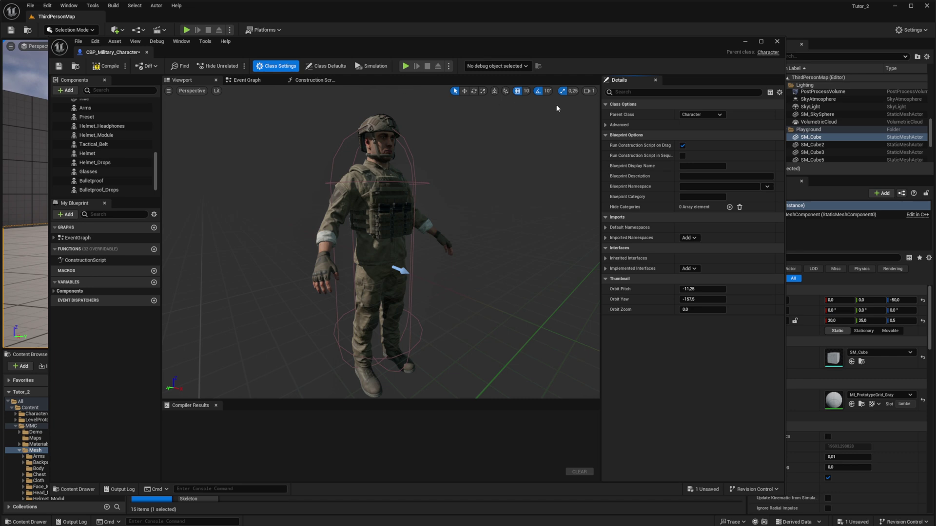
pyautogui.click(711, 115)
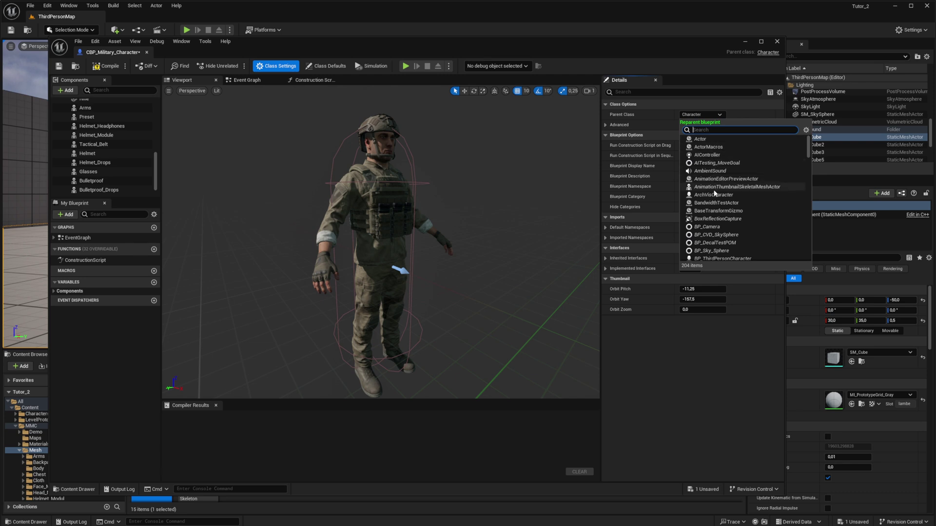
pyautogui.scroll(-1, 721, 250)
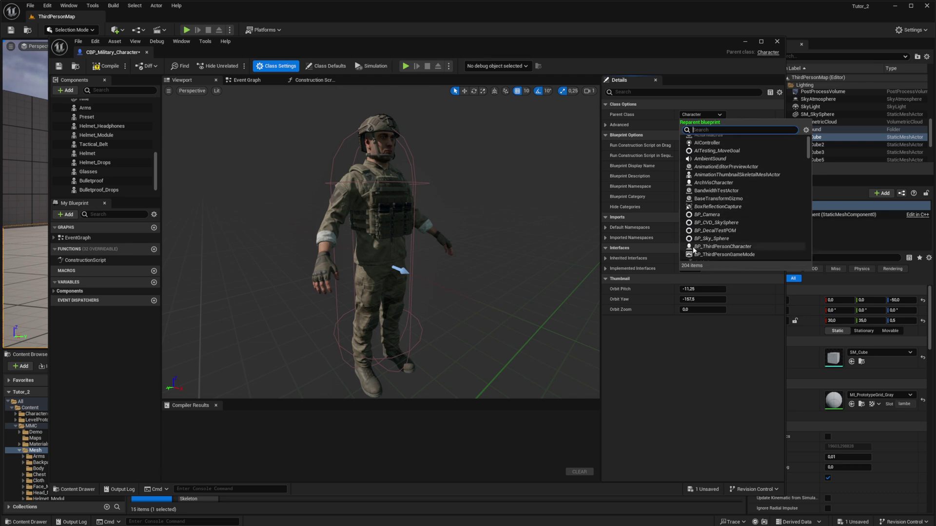
pyautogui.click(772, 248)
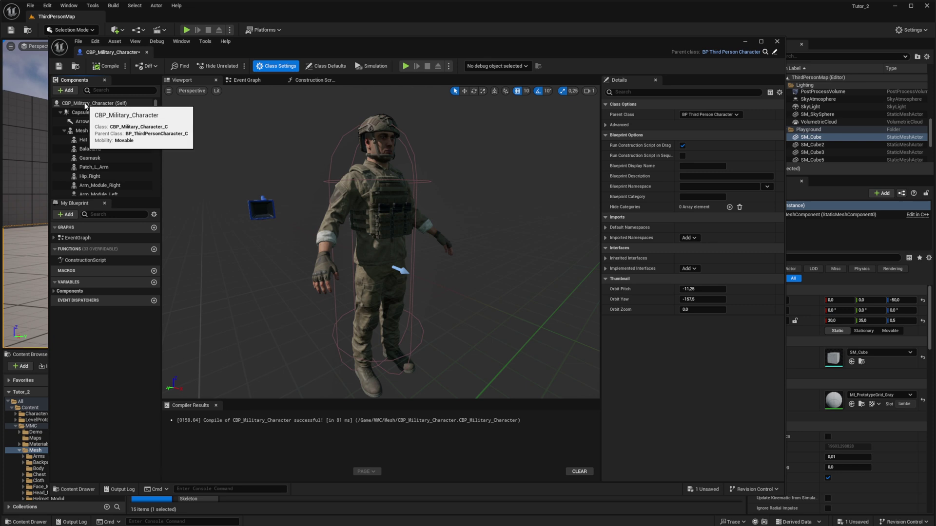
# Set the mesh's Animation Mode to Use Animation Blueprint and show the Construction Script graph
pyautogui.click(86, 104)
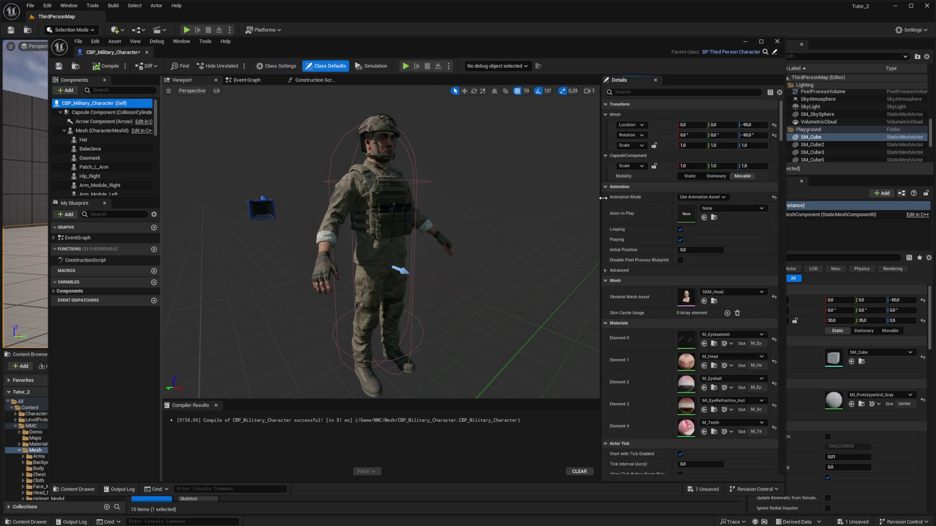
pyautogui.click(702, 197)
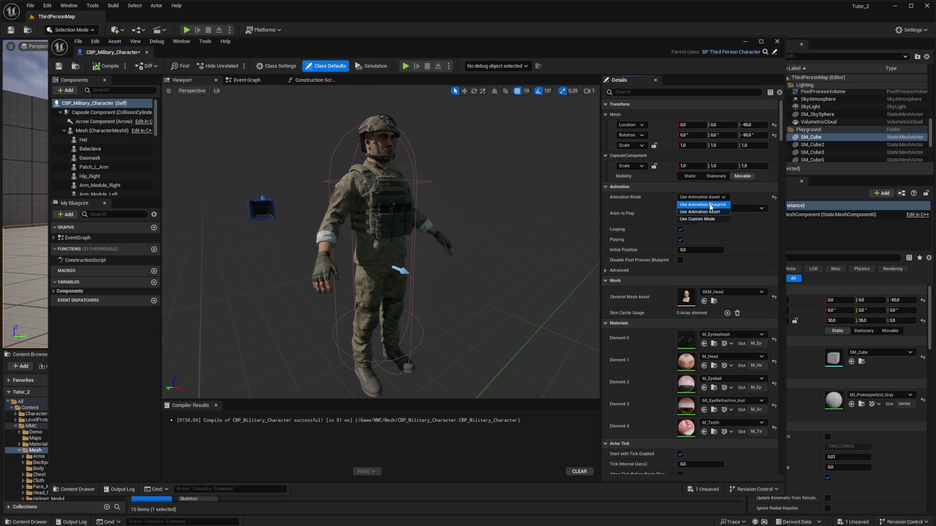
pyautogui.click(703, 205)
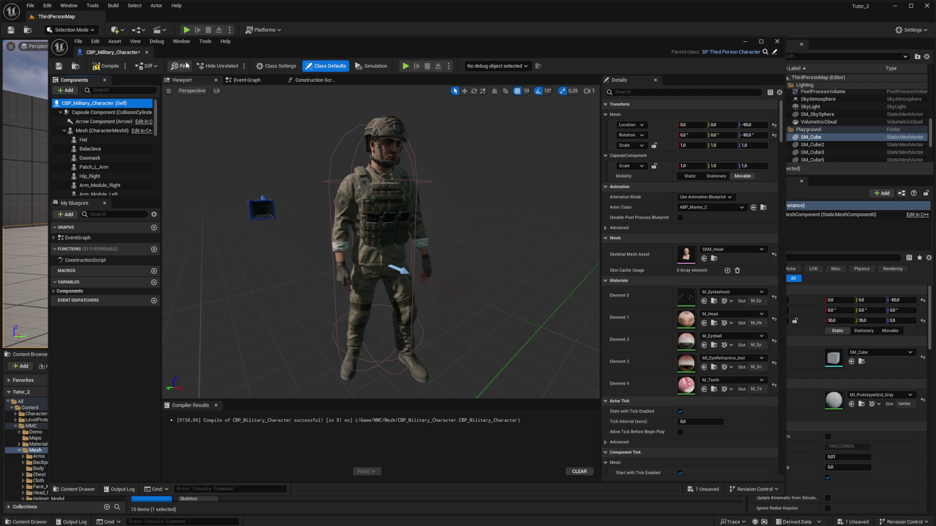
pyautogui.click(297, 80)
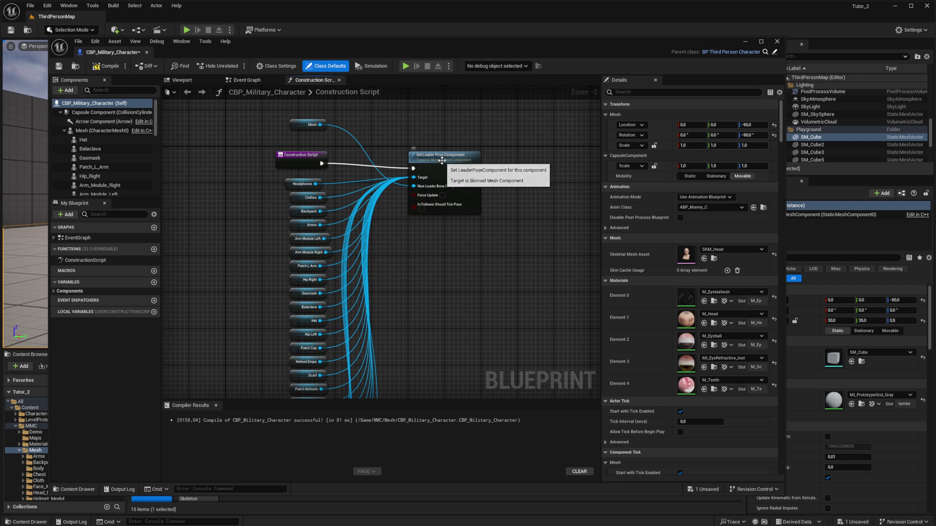
# Nudge the Set Leader Pose Component node, then compile, save and close CBP_Military_Character
pyautogui.moveTo(440, 159); pyautogui.dragTo(447, 160)
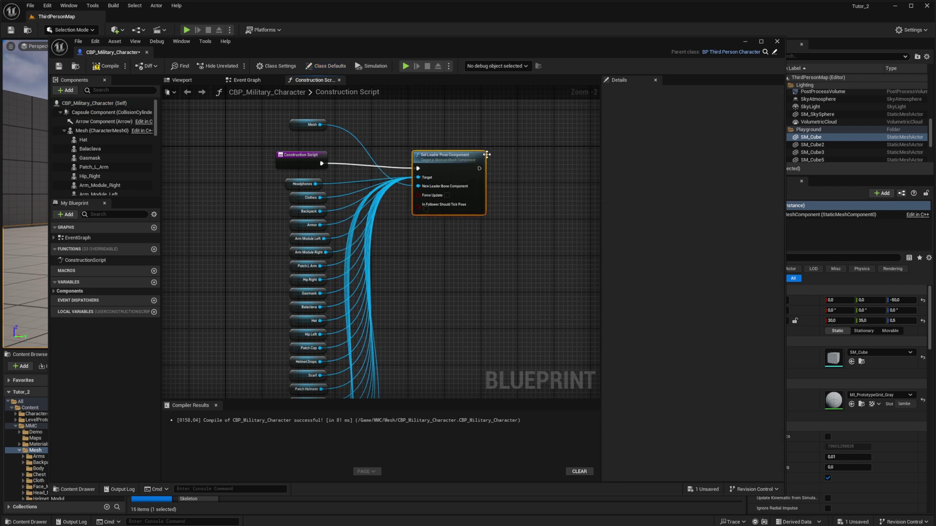
pyautogui.click(509, 166)
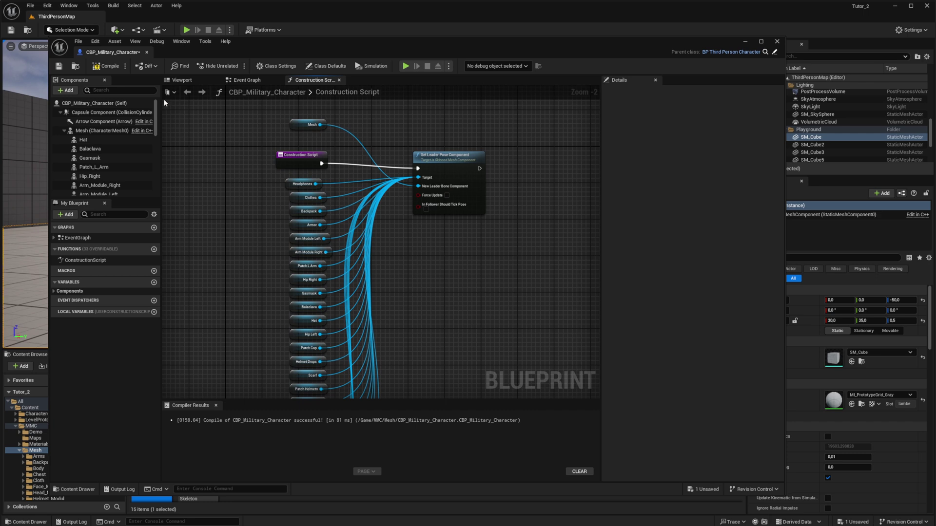
pyautogui.click(101, 68)
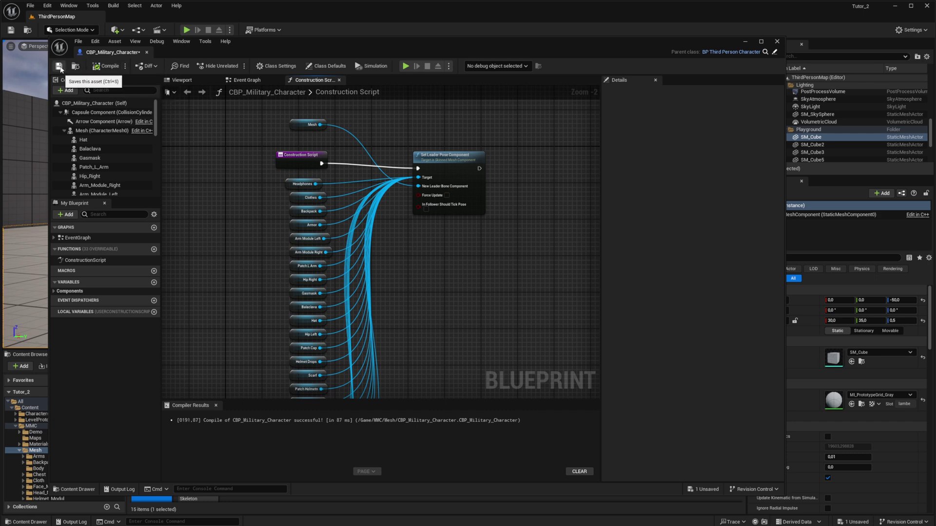
pyautogui.click(61, 68)
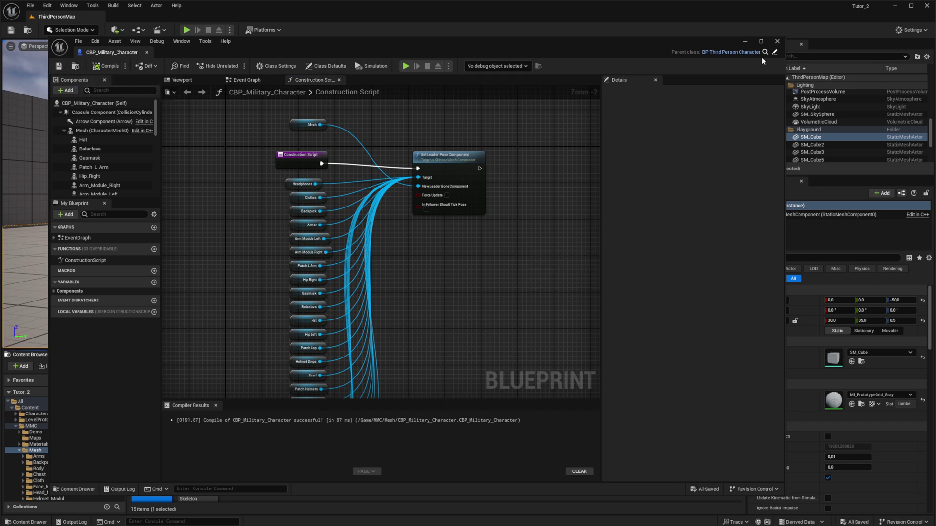
pyautogui.click(778, 41)
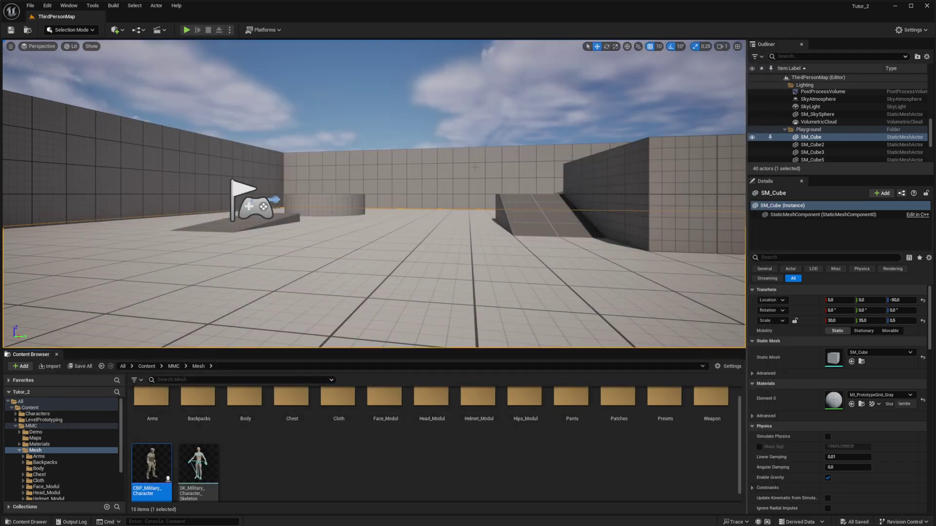
# Playtest the level with Alt+P, running the character forward and back, then stop with Esc
pyautogui.click(458, 184)
pyautogui.hotkey('alt', 'p')
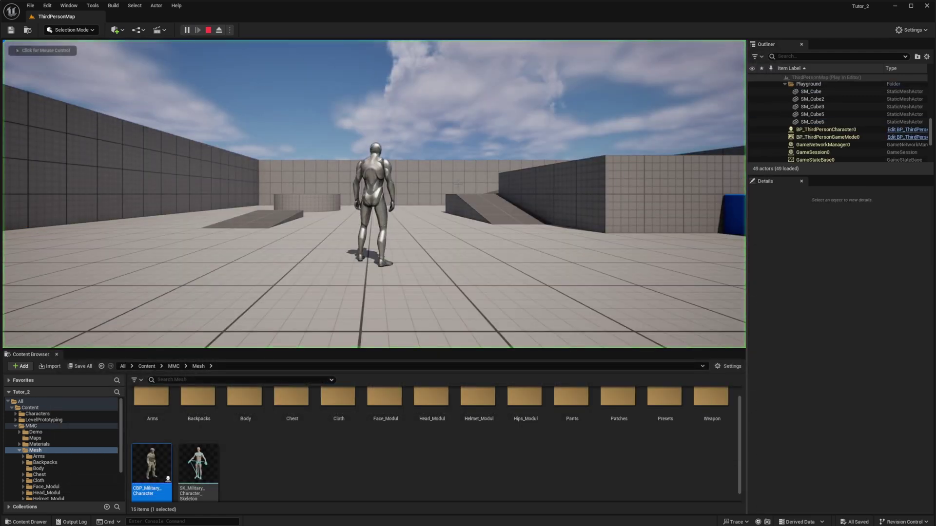
pyautogui.press('w')
pyautogui.press('s')
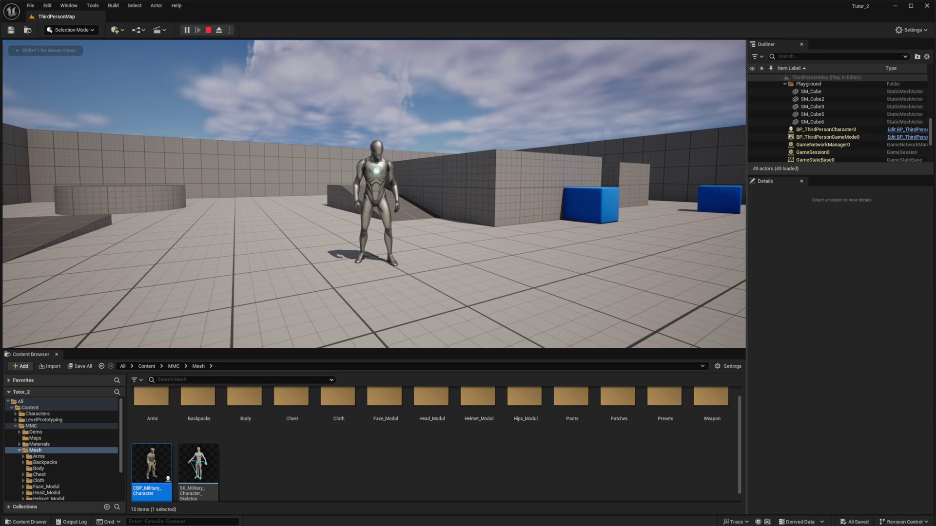
pyautogui.press('Escape')
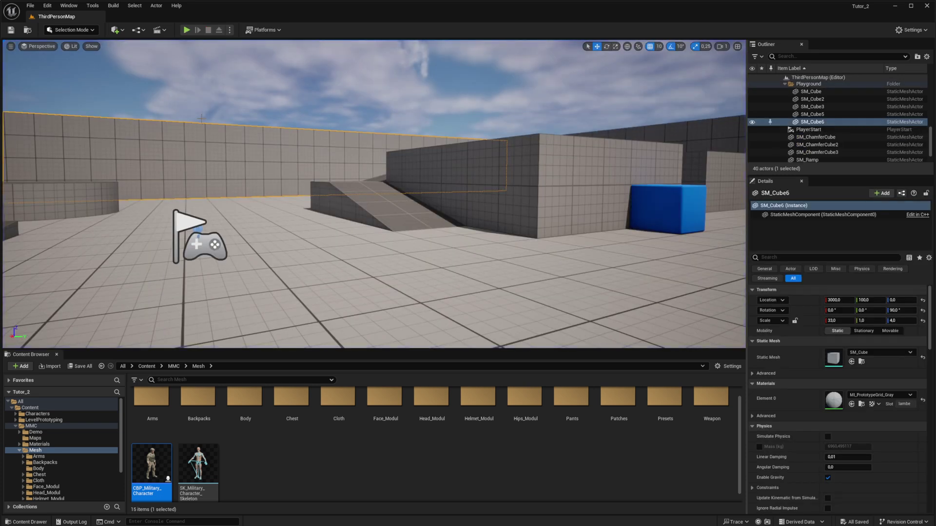
# Open Window > World Settings and choose CBP_Military_Character as the Default Pawn Class
pyautogui.click(69, 6)
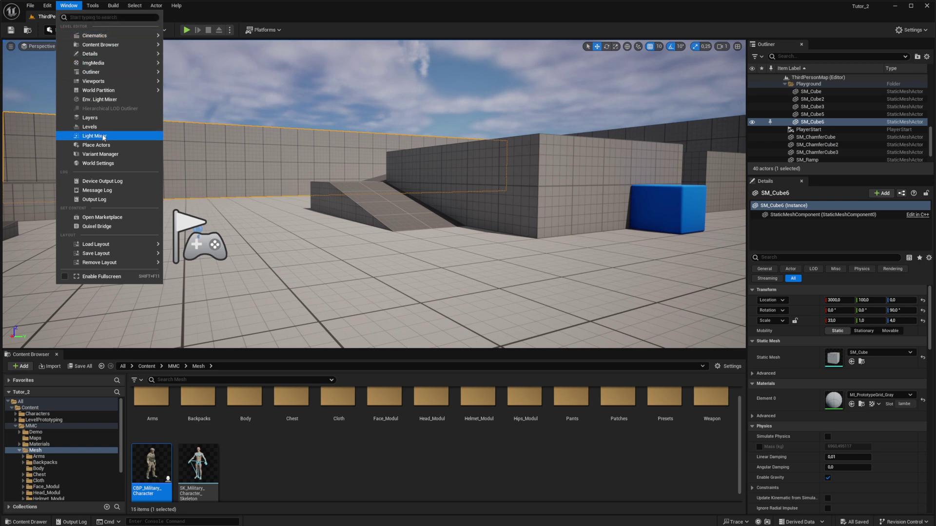
pyautogui.click(101, 165)
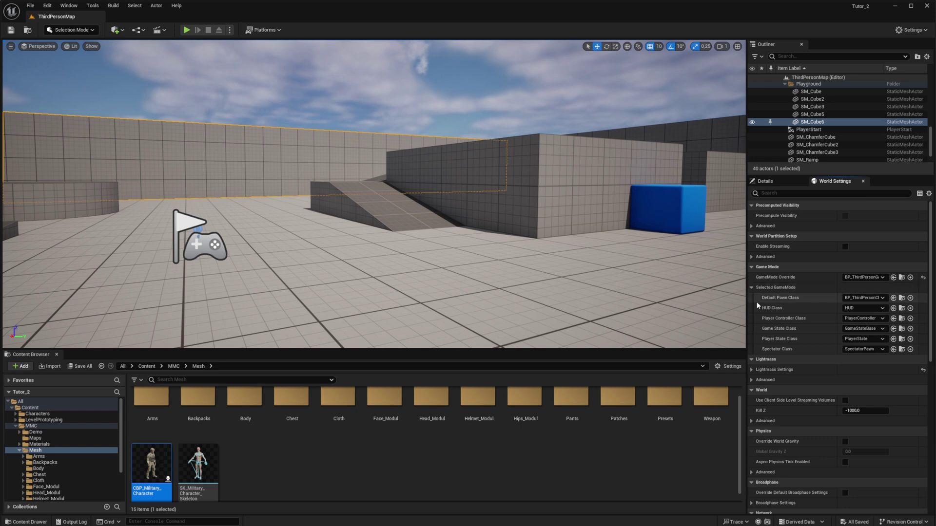
pyautogui.click(864, 298)
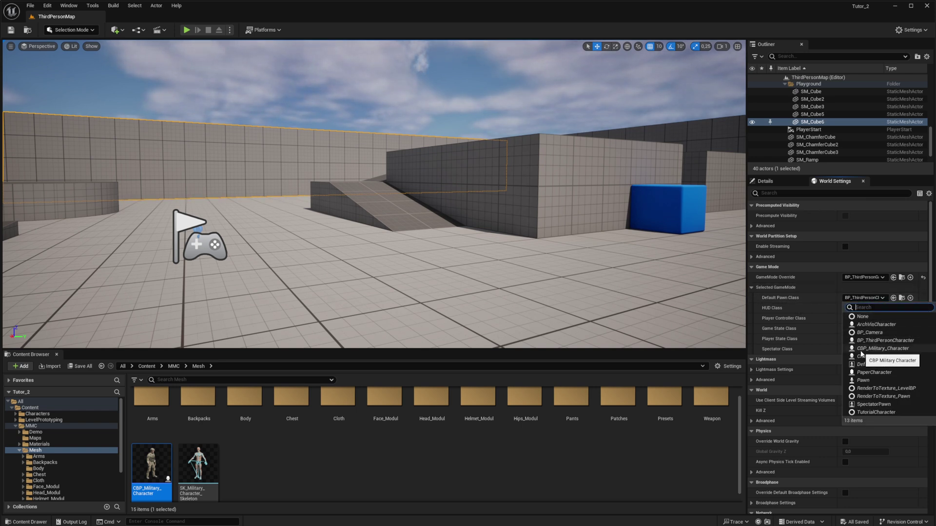
pyautogui.click(929, 349)
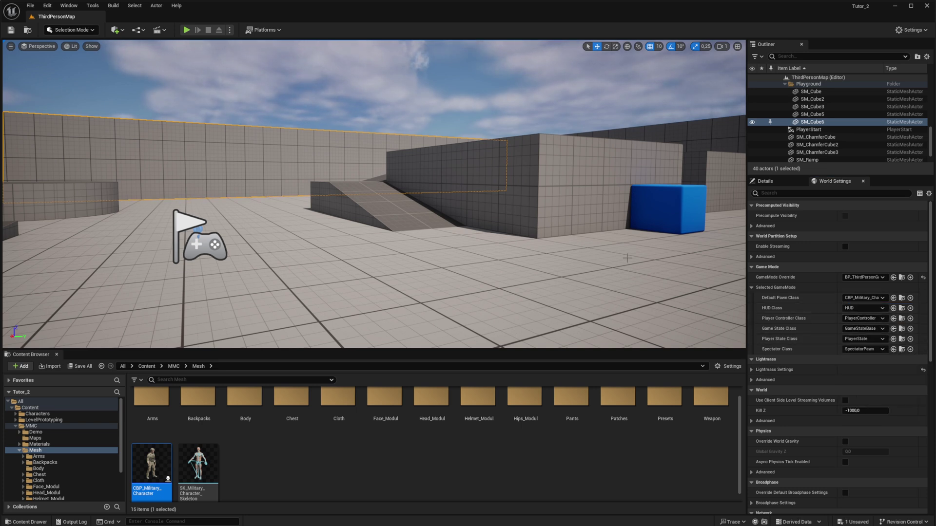
pyautogui.click(566, 253)
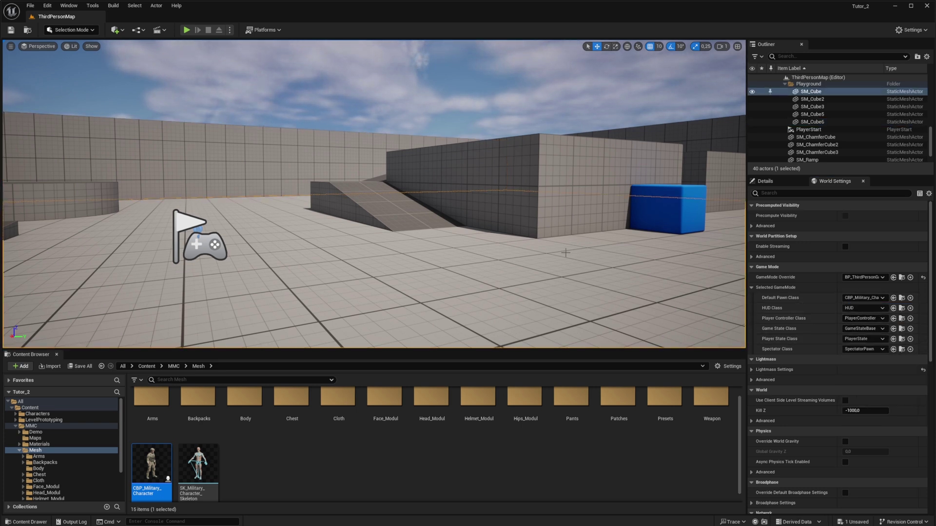
pyautogui.hotkey('alt', 'p')
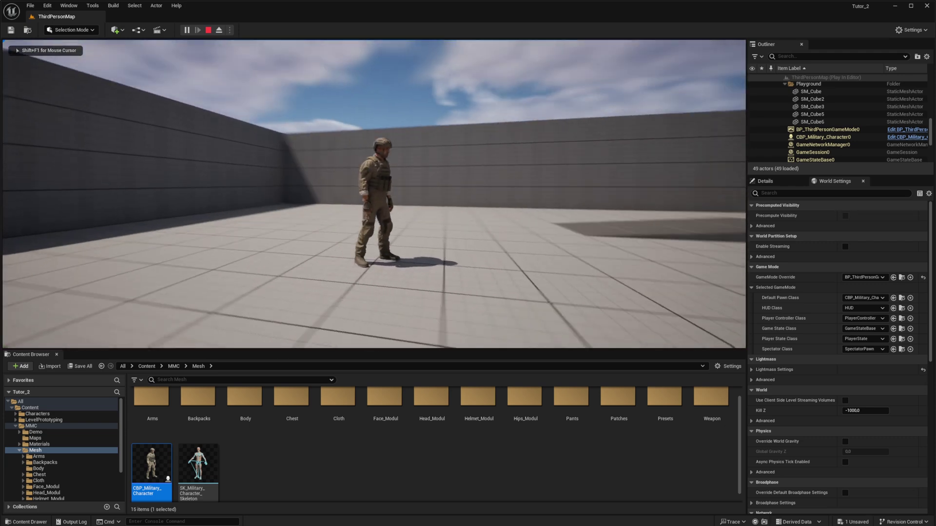
pyautogui.press('w')
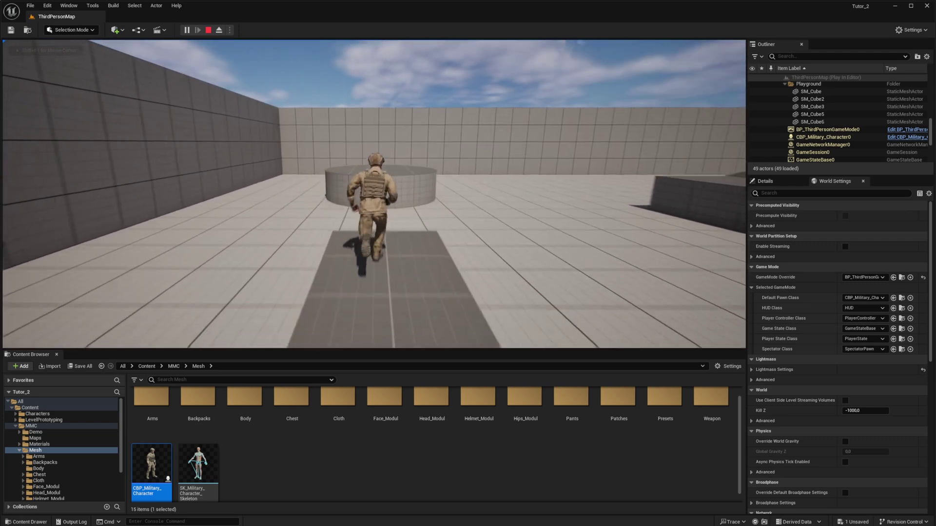
pyautogui.press('space')
pyautogui.press('s')
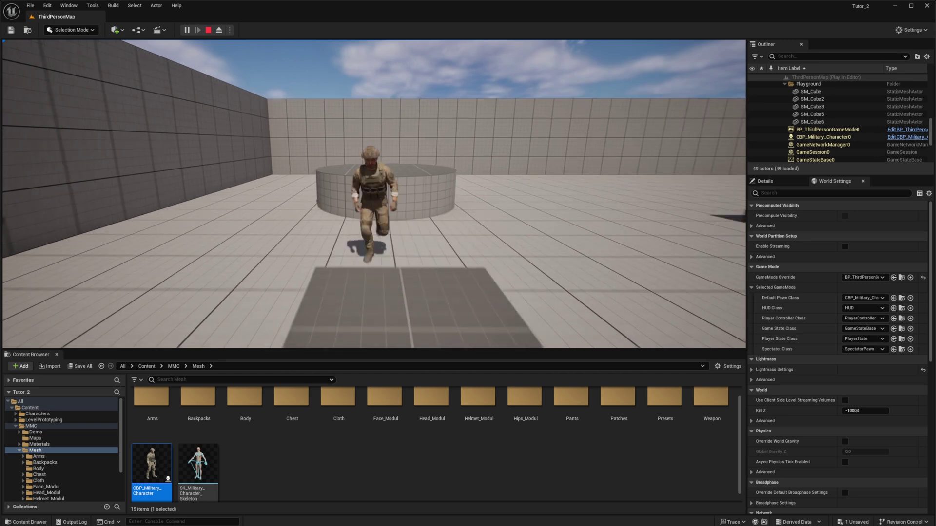
pyautogui.press('w')
pyautogui.press('s')
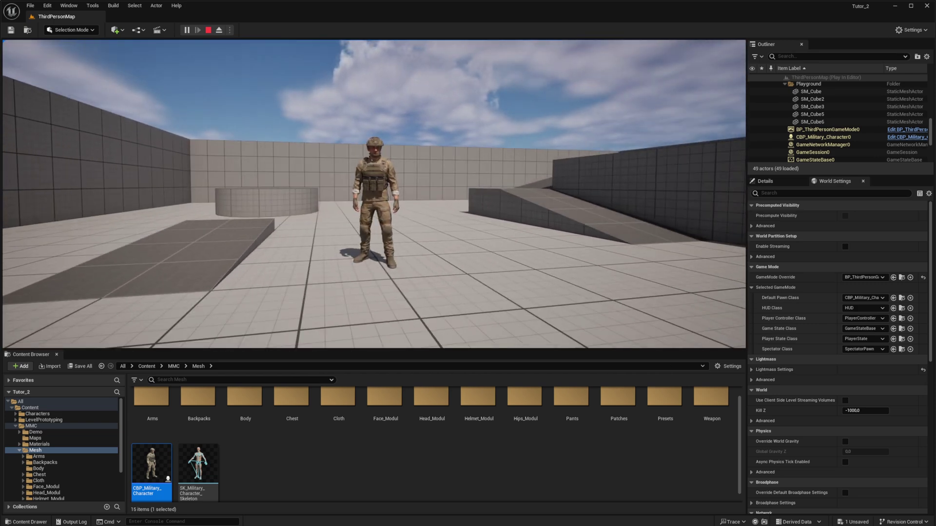
pyautogui.press('Escape')
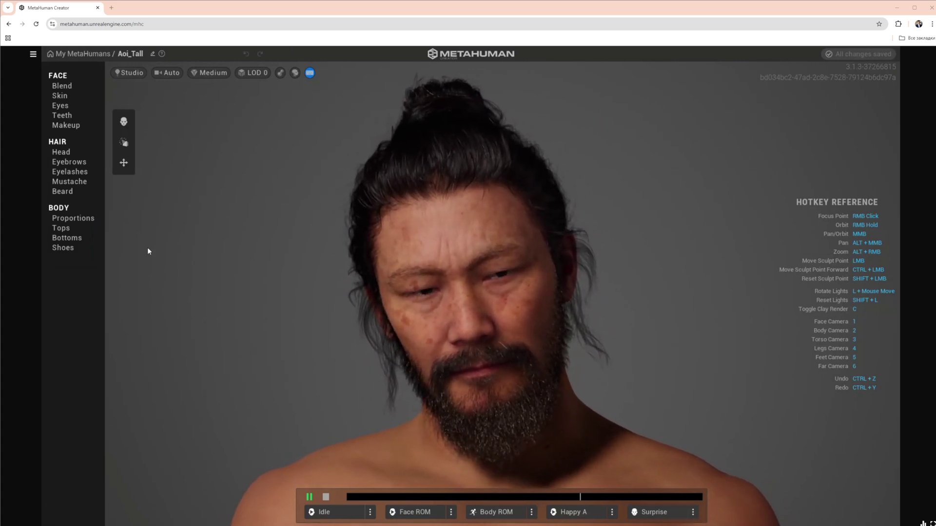
# Expand MetaHumans > Aoi_Tall in the Content Browser and open BP_Aoi_Tall
pyautogui.click(77, 218)
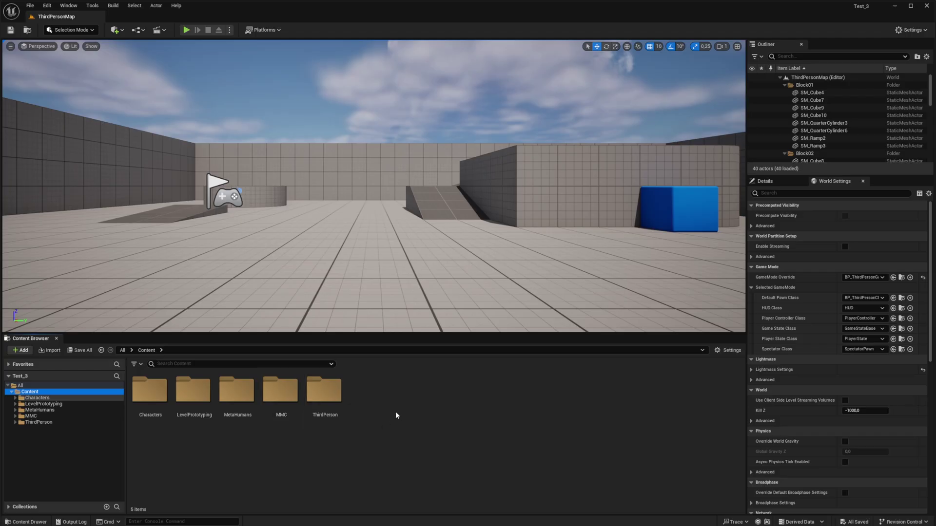
pyautogui.click(15, 410)
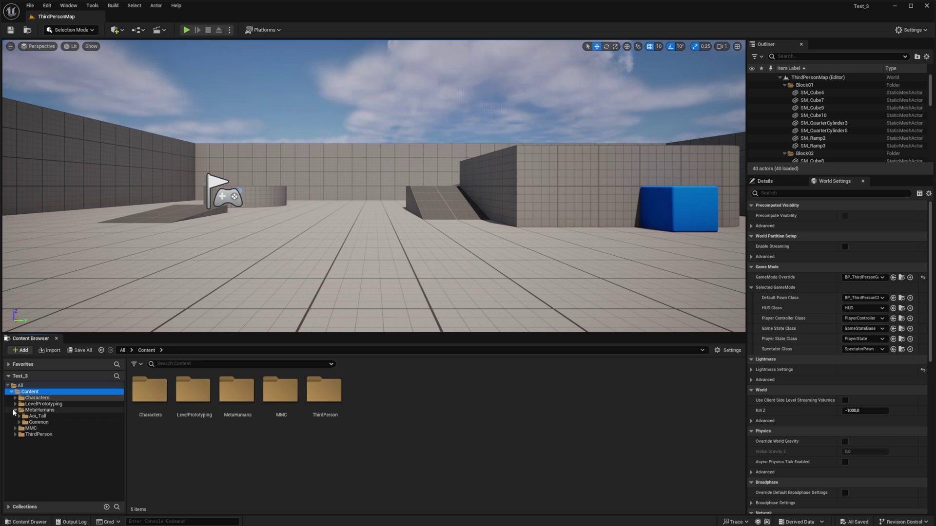
pyautogui.click(18, 417)
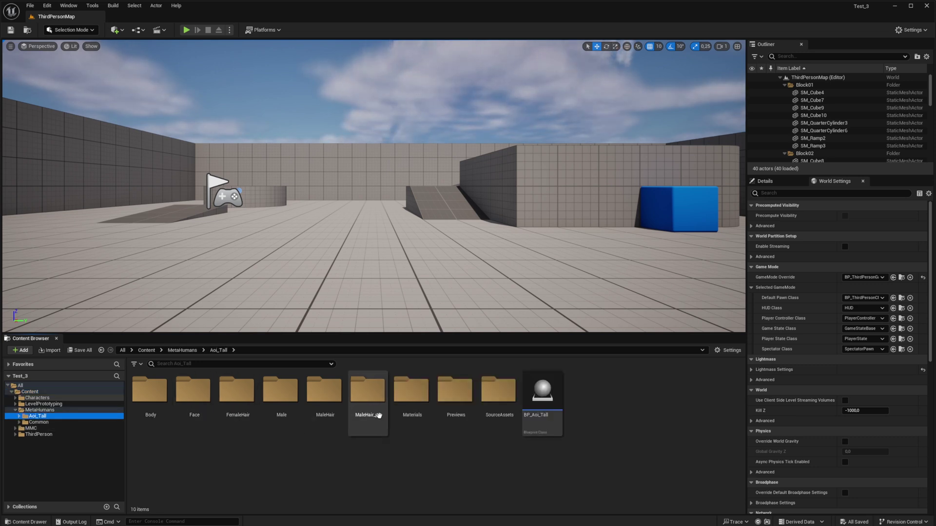
pyautogui.doubleClick(542, 395)
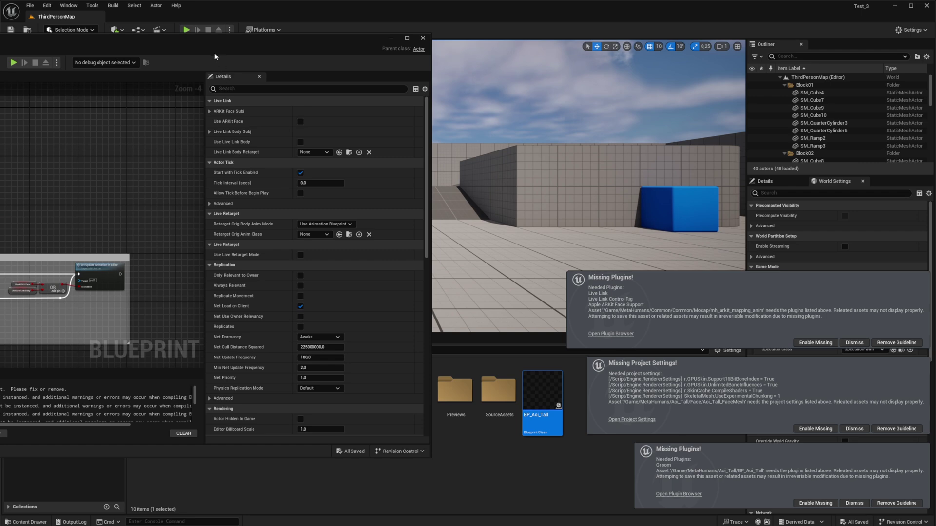
# Enable the missing plugins, project settings and Groom plugin, then restart the editor
pyautogui.moveTo(210, 47); pyautogui.dragTo(613, 64)
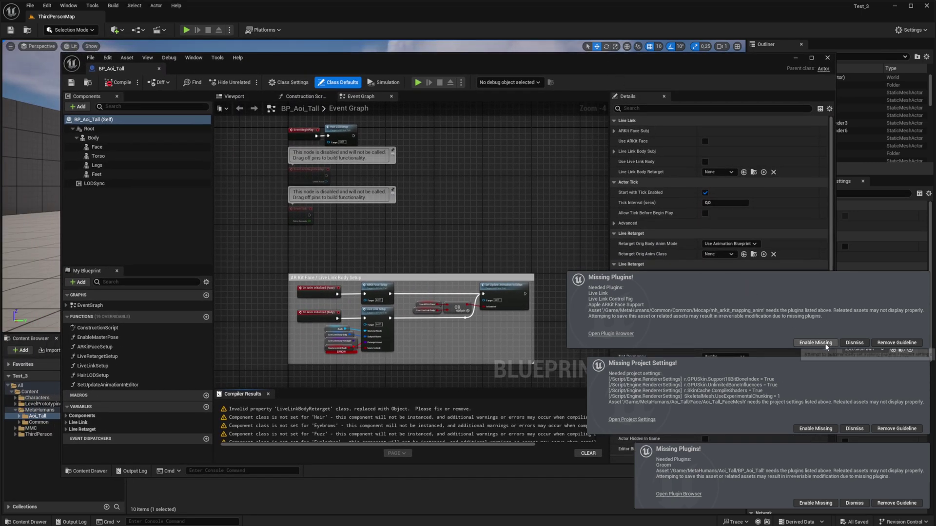
pyautogui.click(826, 344)
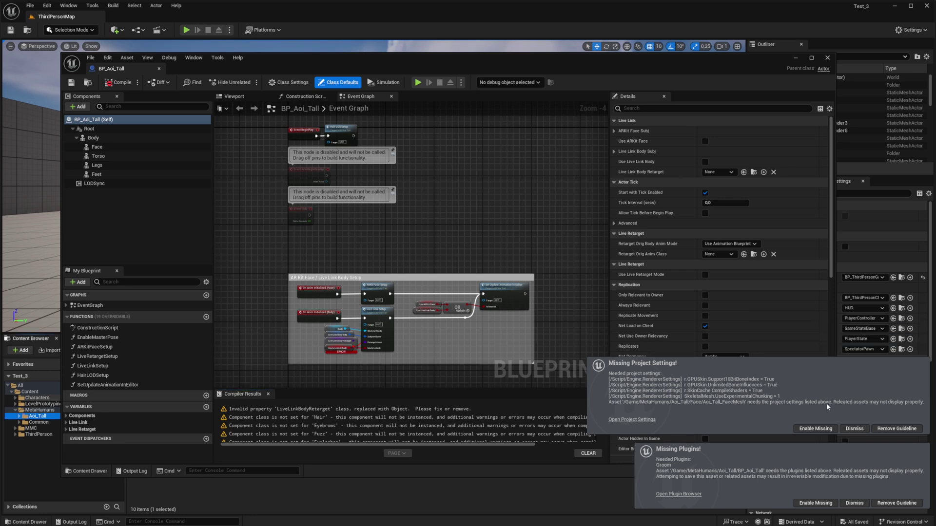
pyautogui.click(826, 428)
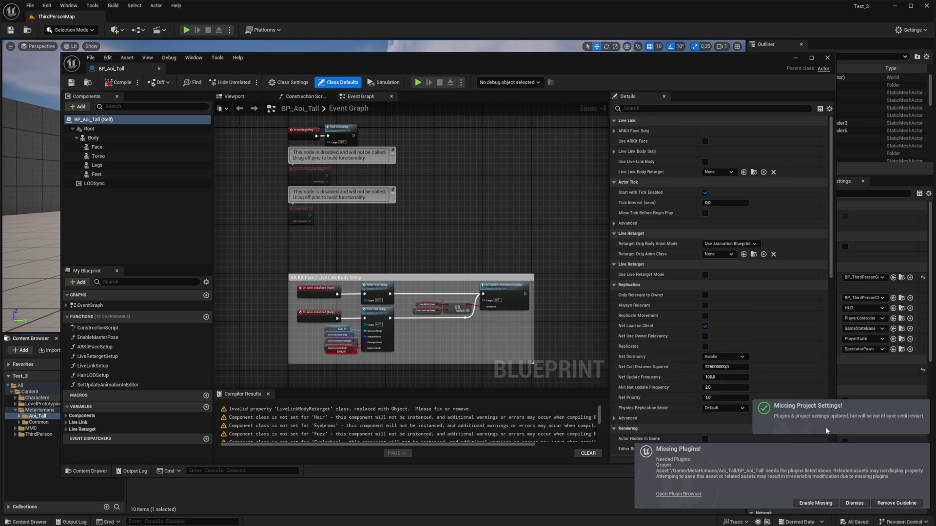
pyautogui.click(815, 503)
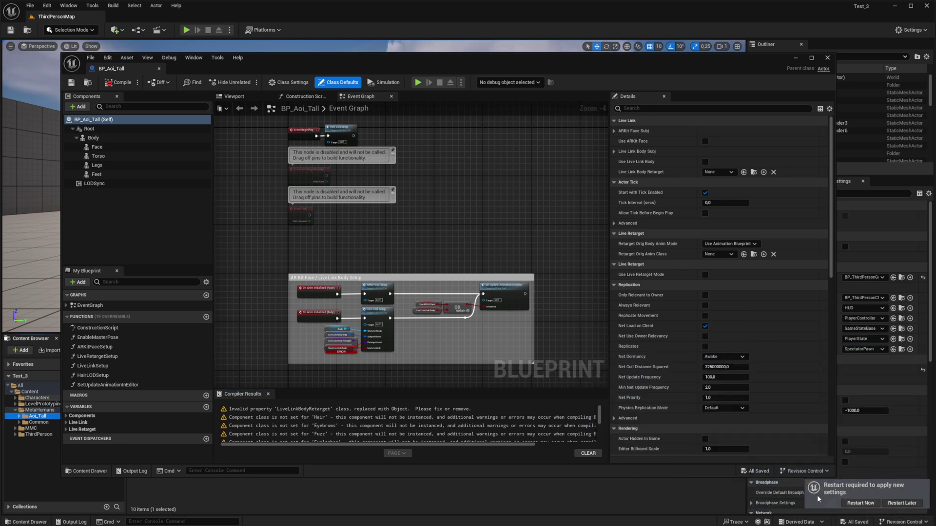
pyautogui.click(859, 506)
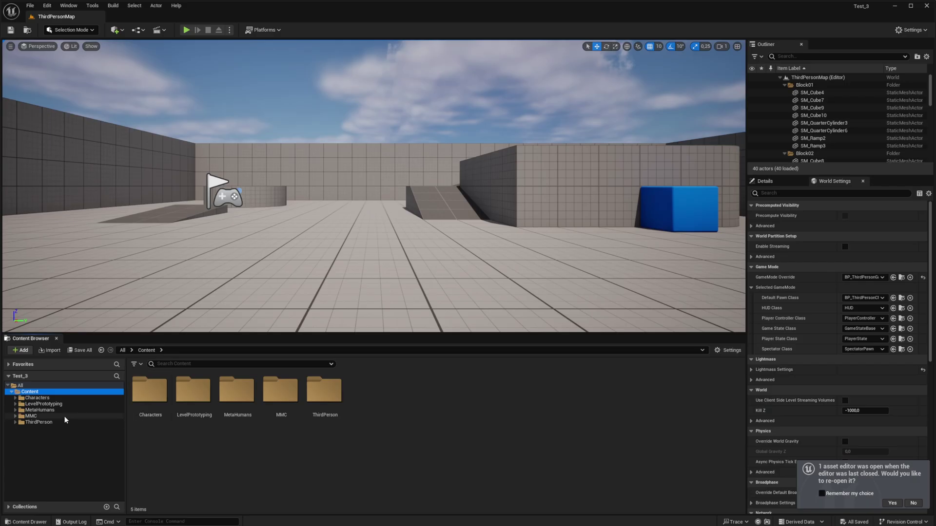
# Browse into MetaHumans > Aoi_Tall and open BP_Aoi_Tall in the Blueprint editor
pyautogui.click(39, 410)
pyautogui.click(16, 410)
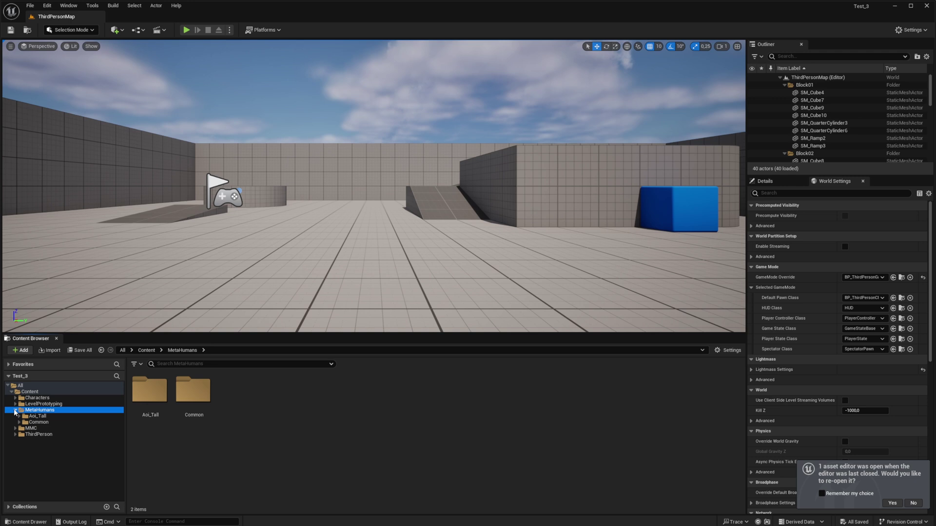
pyautogui.doubleClick(136, 410)
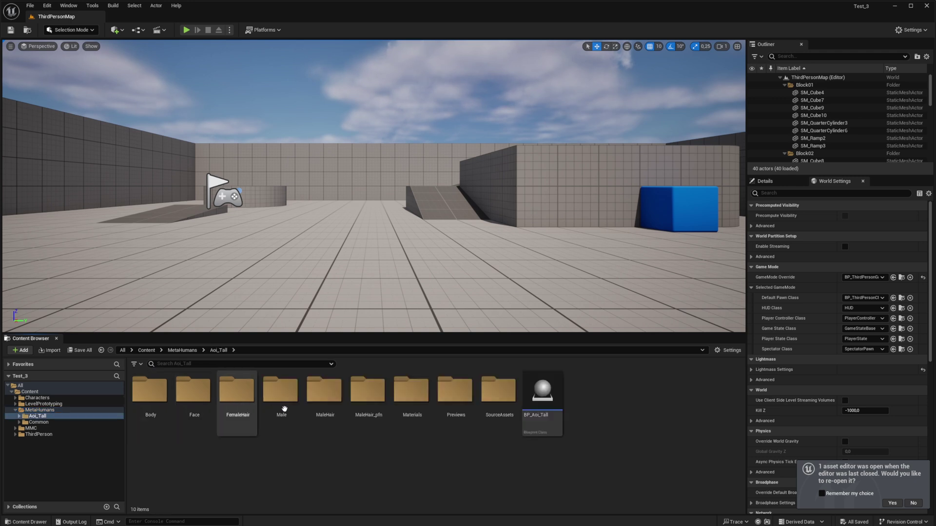
pyautogui.doubleClick(546, 407)
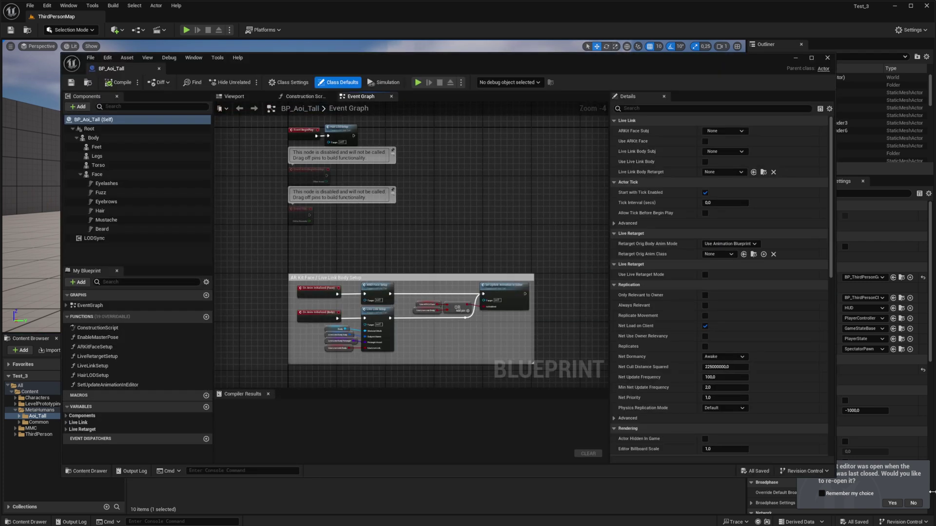
# Dismiss the re-open prompt and bring BP_Aoi_Tall's character up close in the Viewport preview
pyautogui.click(913, 503)
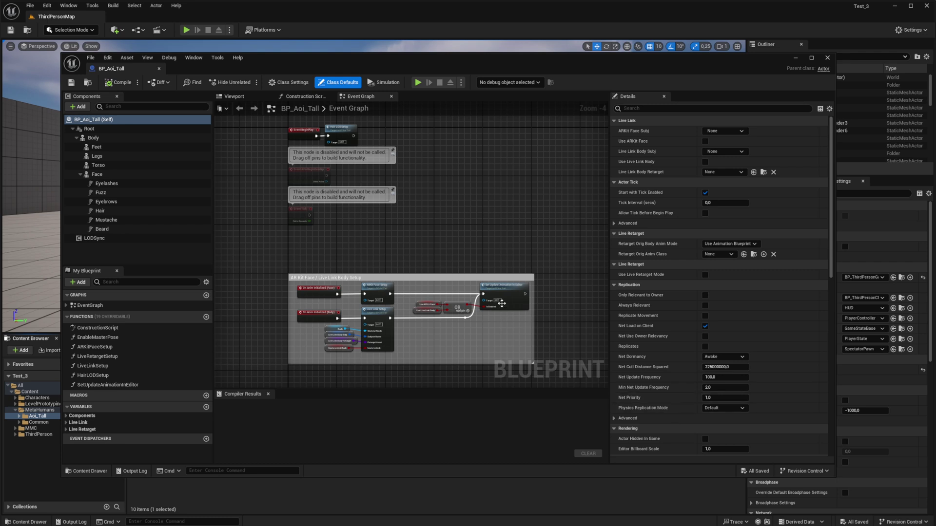
pyautogui.click(245, 97)
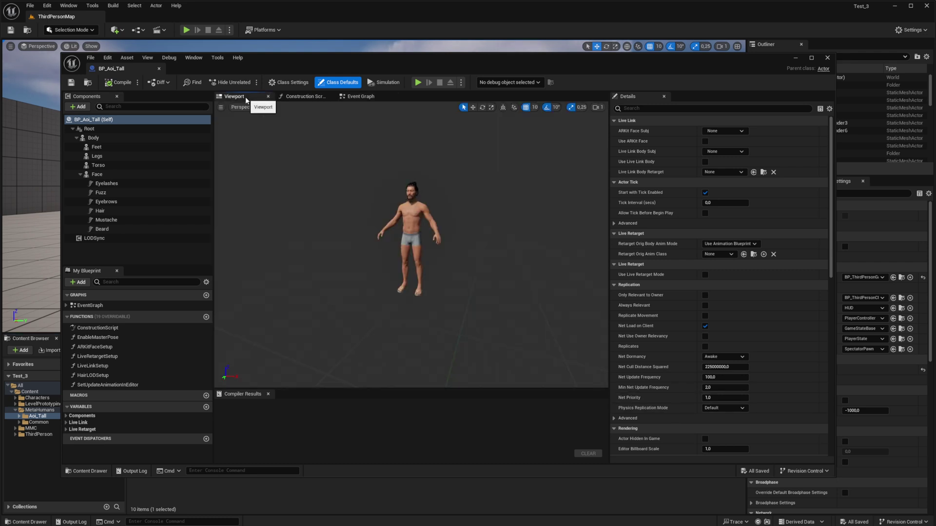
pyautogui.scroll(5, 436, 195)
pyautogui.moveTo(437, 195); pyautogui.dragTo(448, 172, button='middle')
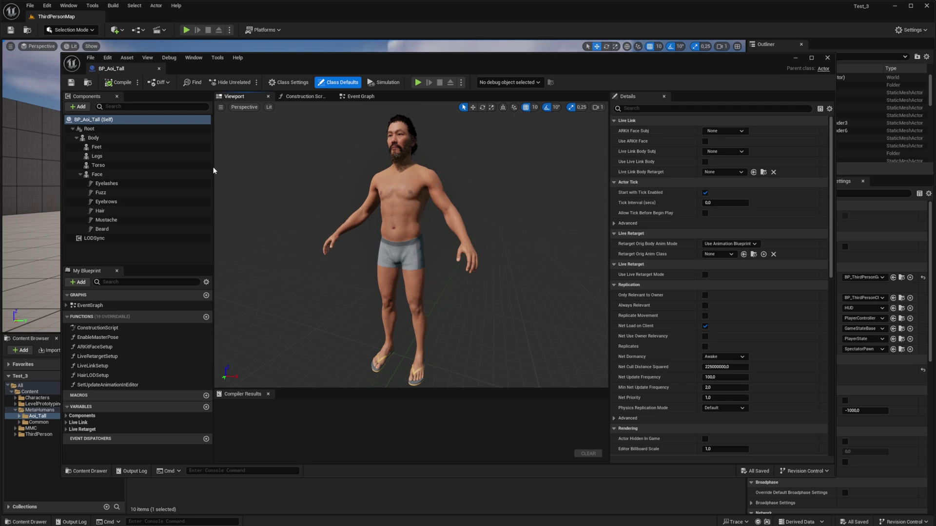
# Copy Face through Beard plus LODSync, then close the BP_Aoi_Tall editor
pyautogui.click(100, 175)
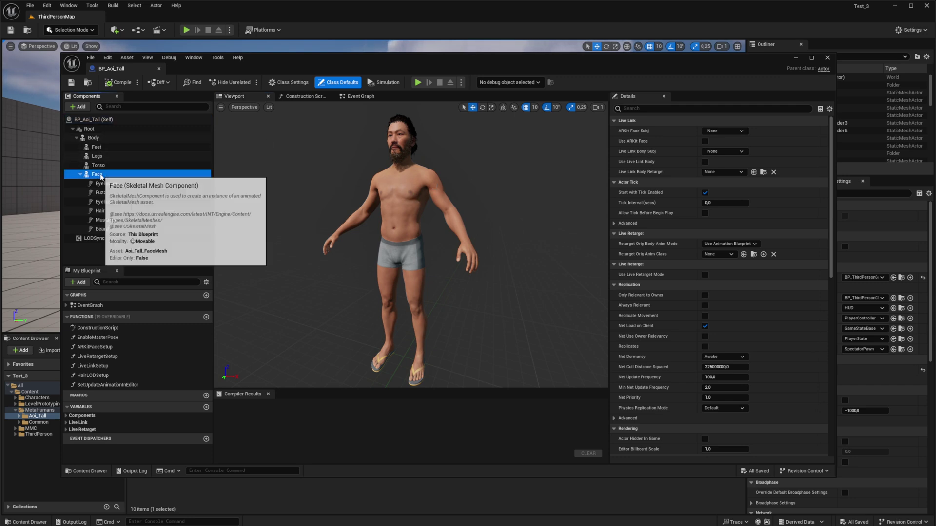
pyautogui.keyDown('shift'); pyautogui.click(116, 229); pyautogui.keyUp('shift')
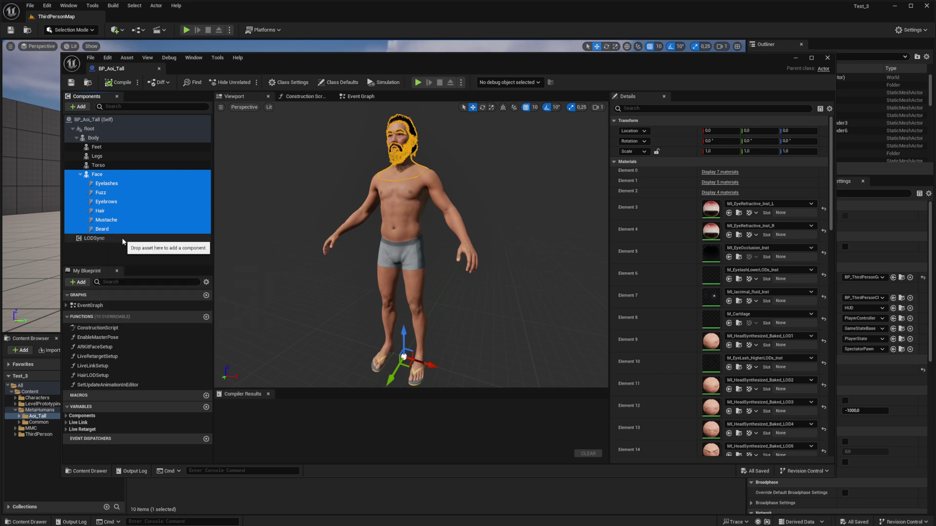
pyautogui.keyDown('shift'); pyautogui.click(123, 238); pyautogui.keyUp('shift')
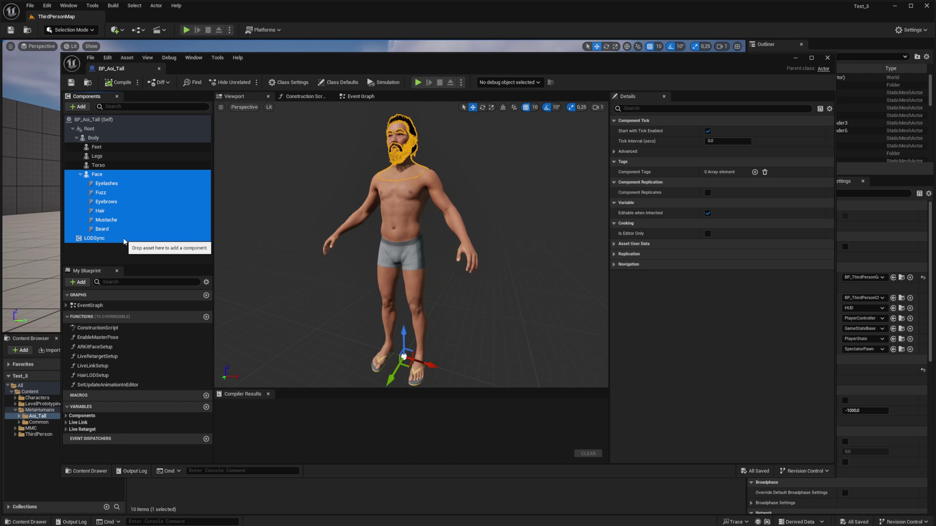
pyautogui.rightClick(111, 221)
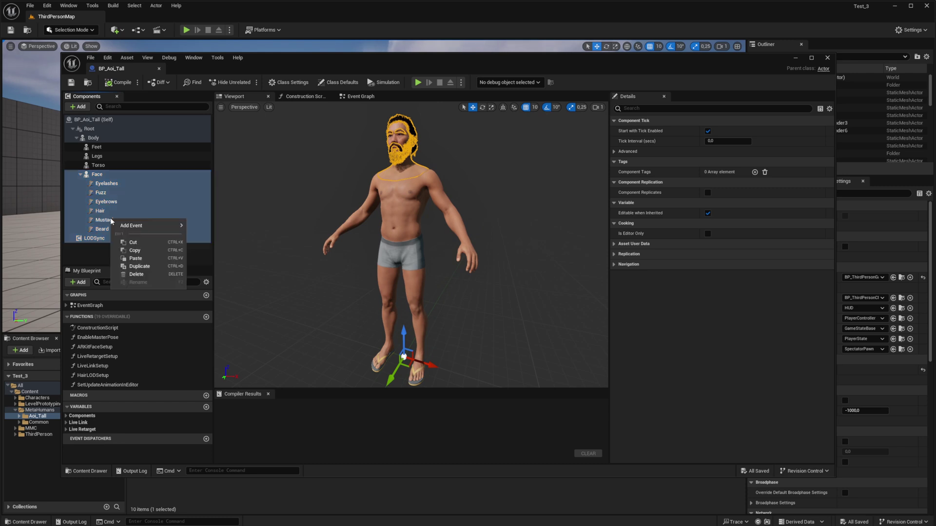
pyautogui.click(142, 251)
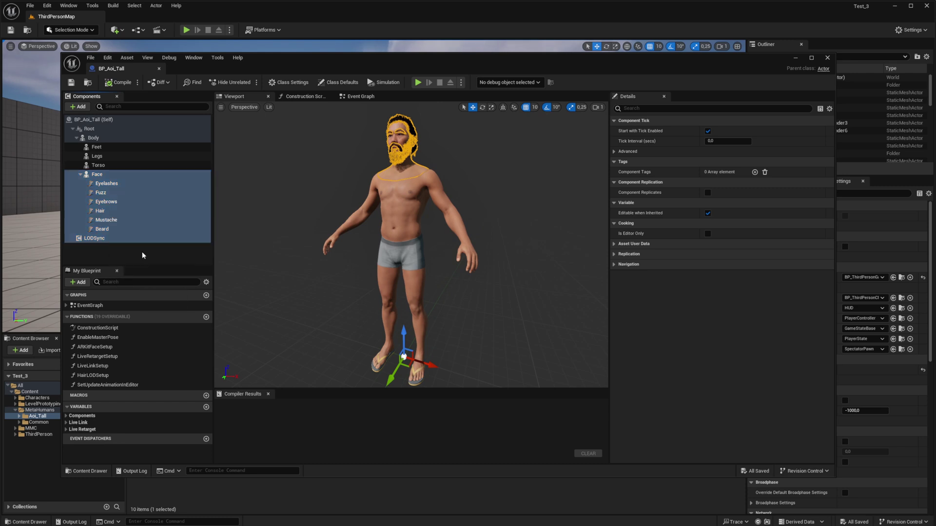
pyautogui.click(795, 57)
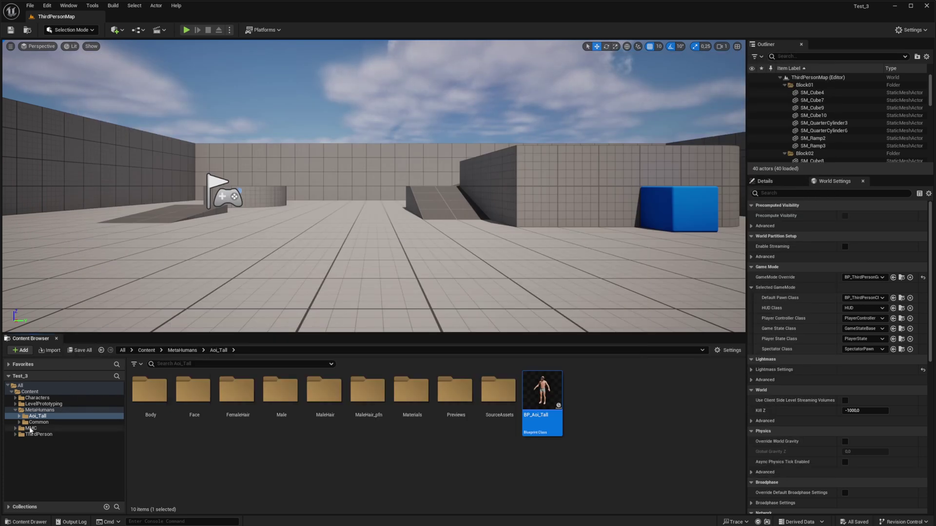
# Open CBP_Military_Character from MMC's Mesh folder and fly the Viewport camera toward the soldier
pyautogui.click(30, 428)
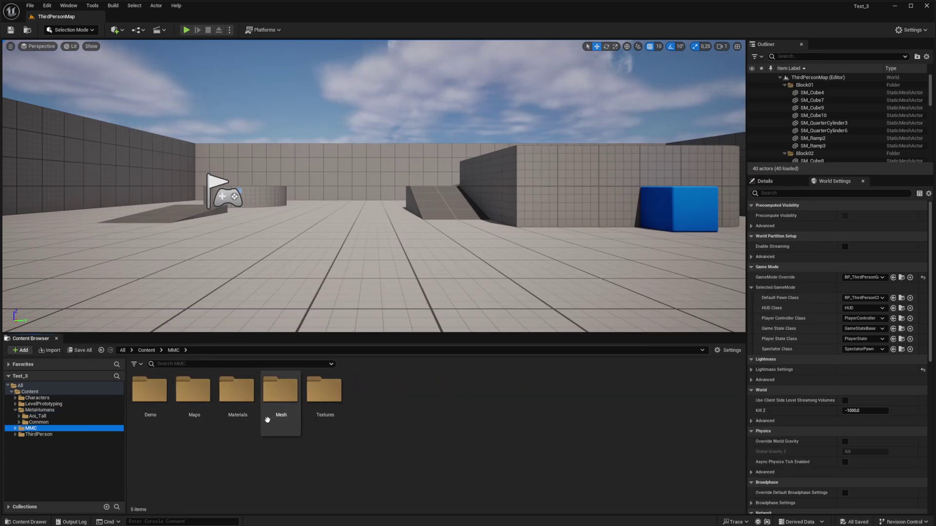
pyautogui.doubleClick(274, 415)
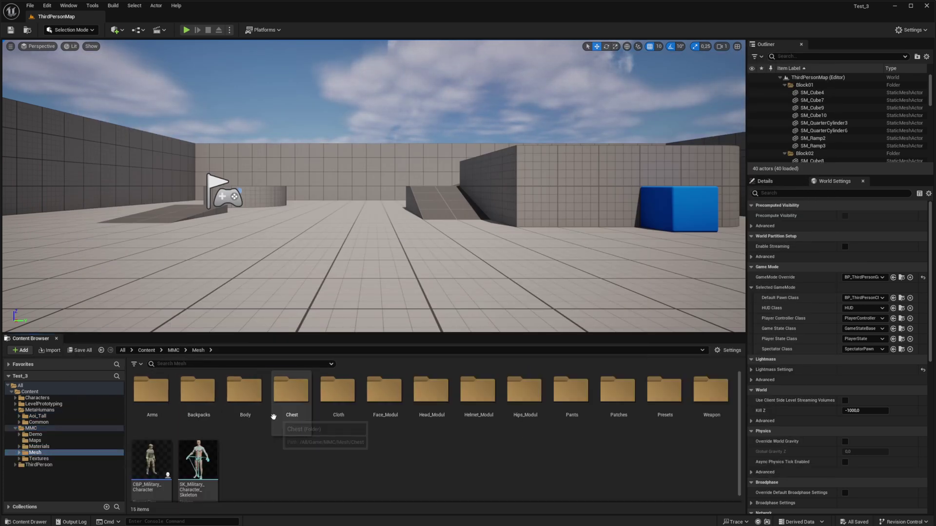
pyautogui.doubleClick(162, 459)
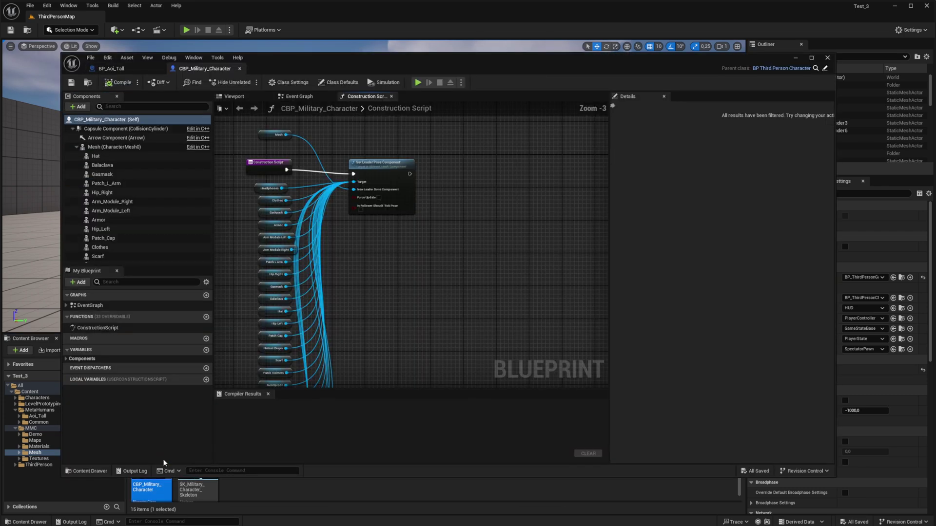
pyautogui.click(235, 97)
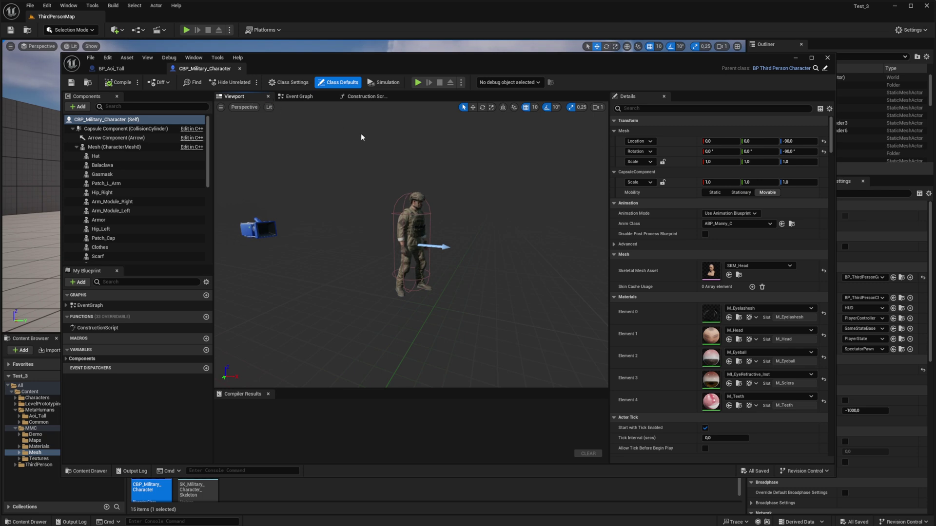
pyautogui.press('d')
pyautogui.moveTo(376, 144); pyautogui.dragTo(293, 144, button='right')
# Face the soldier frontally, then paste the copied face components onto Mesh (CharacterMesh0)
pyautogui.press('w')
pyautogui.press('d')
pyautogui.press('w')
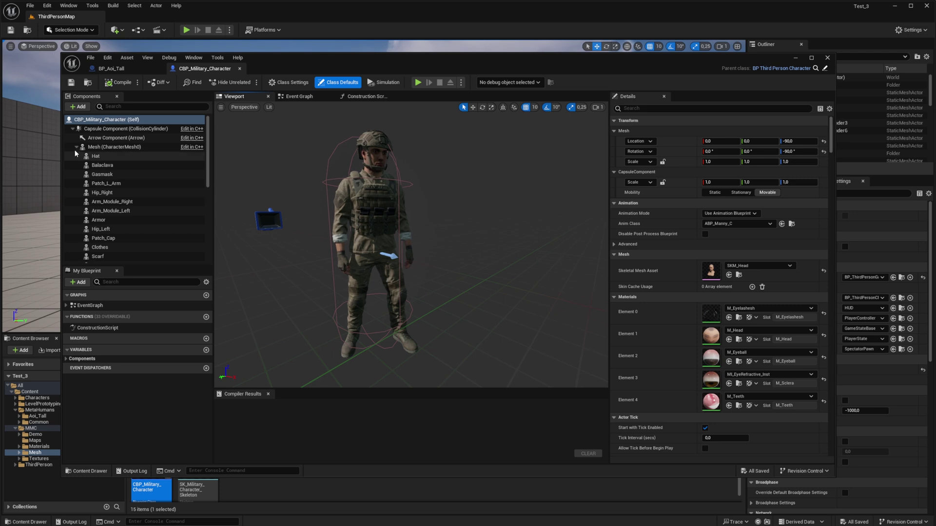
pyautogui.click(108, 147)
pyautogui.rightClick(108, 147)
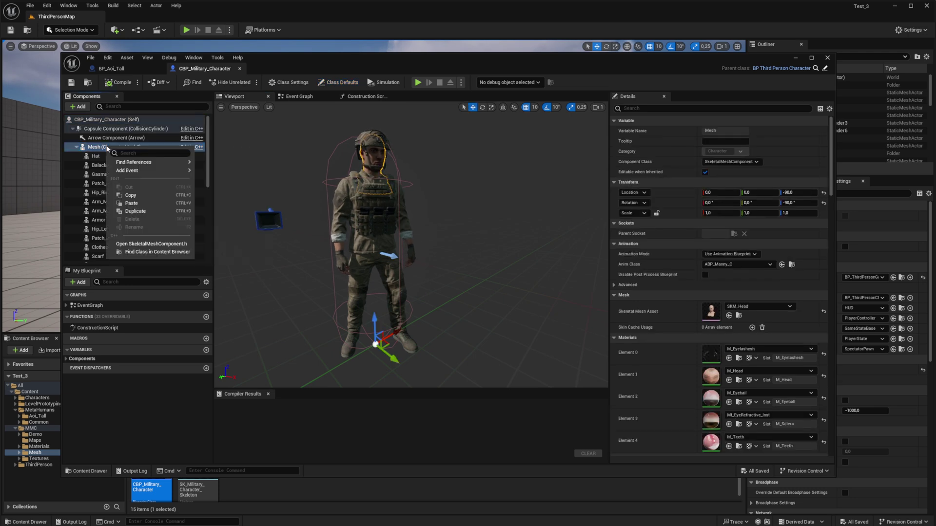
pyautogui.click(157, 203)
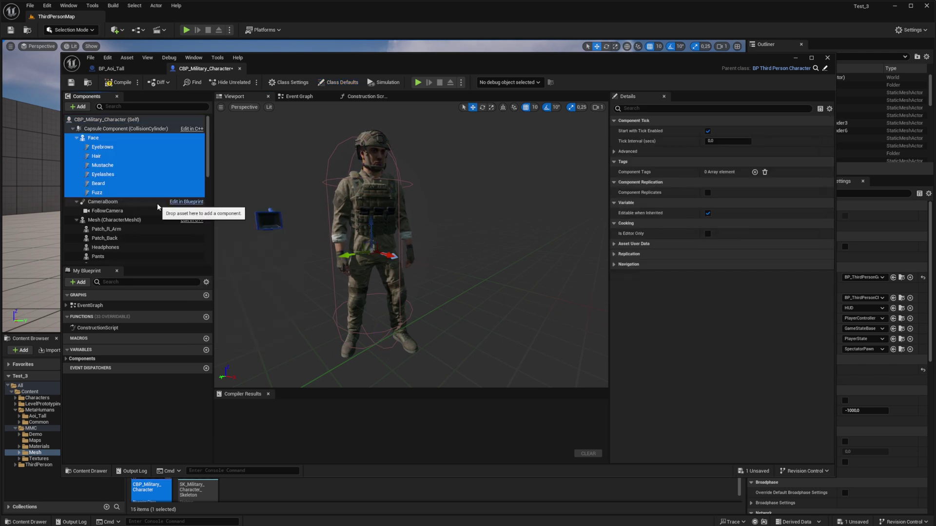
# Rename the pasted Face to Face_Metahuman and attach it to Mesh (CharacterMesh0)
pyautogui.click(99, 140)
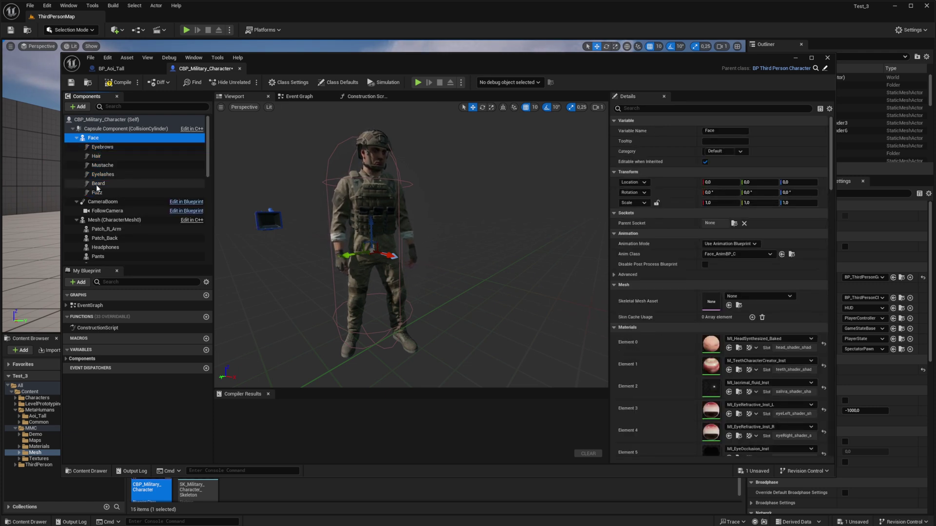
pyautogui.click(102, 139)
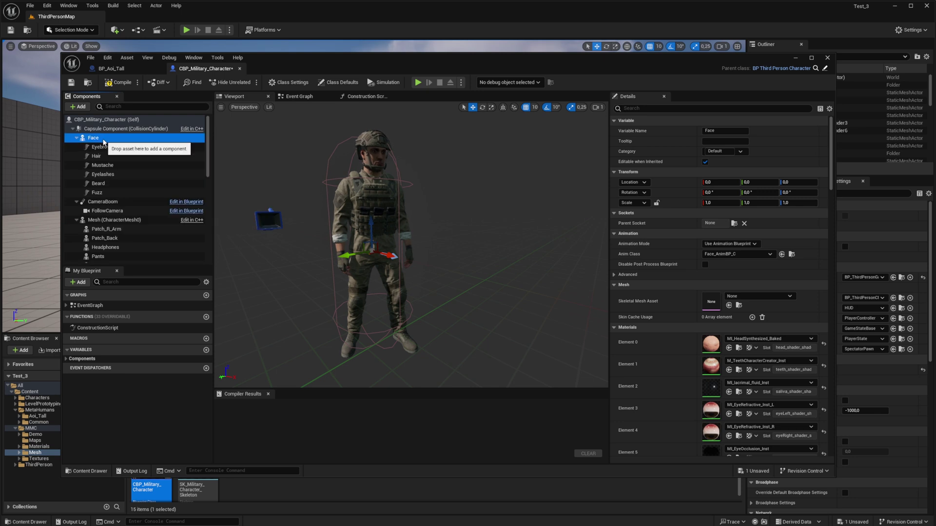
pyautogui.rightClick(99, 139)
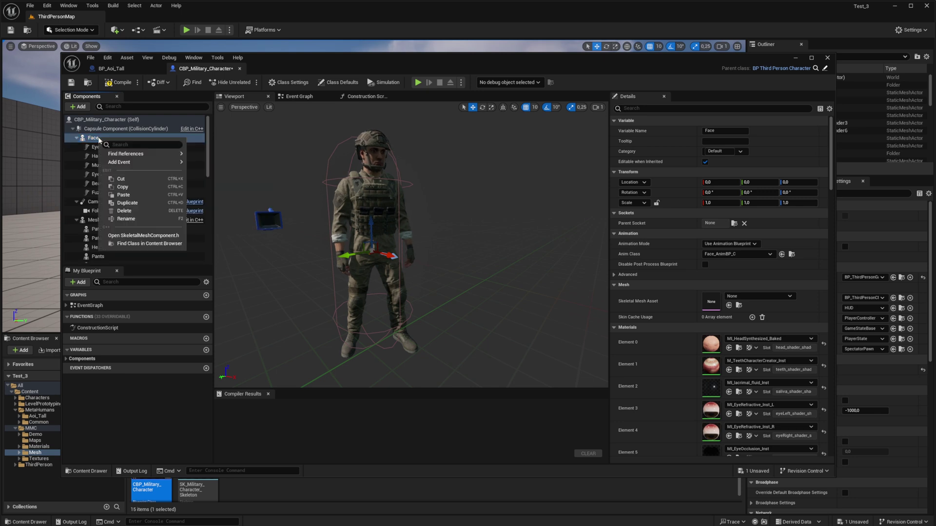
pyautogui.click(126, 219)
pyautogui.press('Right')
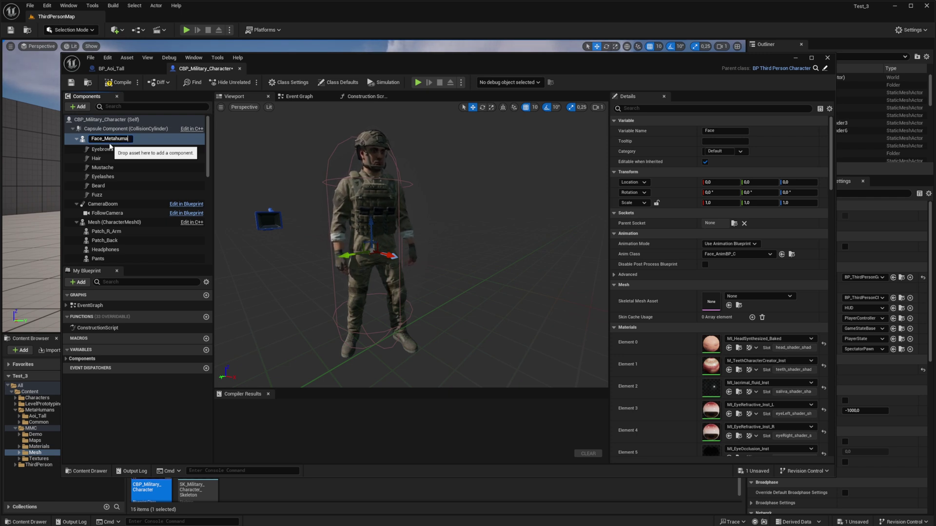
pyautogui.write('_Metahuman')
pyautogui.press('Return')
pyautogui.moveTo(108, 139); pyautogui.dragTo(164, 216)
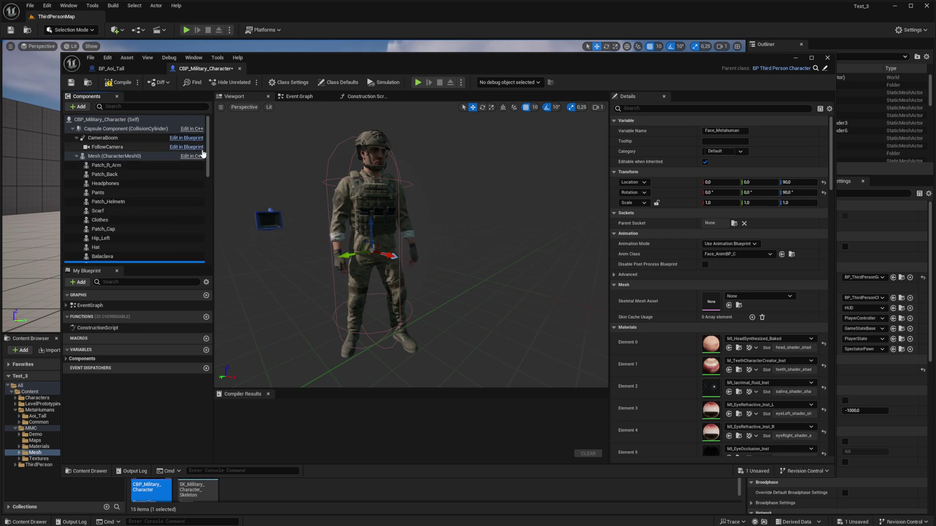
# Reset Face_Metahuman's Location and Rotation Z to 0, then fly in to check the head
pyautogui.moveTo(205, 165); pyautogui.dragTo(205, 167)
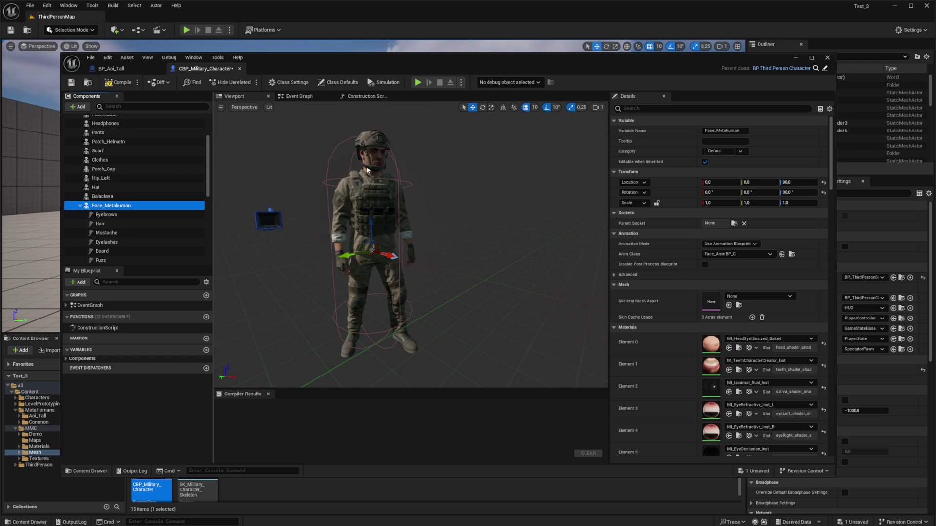
pyautogui.moveTo(404, 187)
pyautogui.mouseDown(button='right')
pyautogui.moveTo(407, 207)
pyautogui.moveTo(404, 186)
pyautogui.mouseUp(button='right')
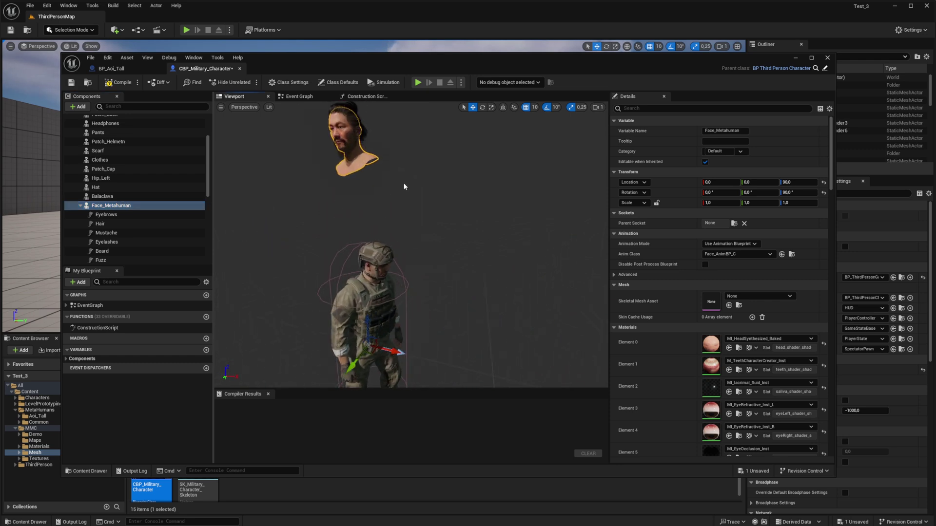
pyautogui.click(823, 182)
pyautogui.click(823, 194)
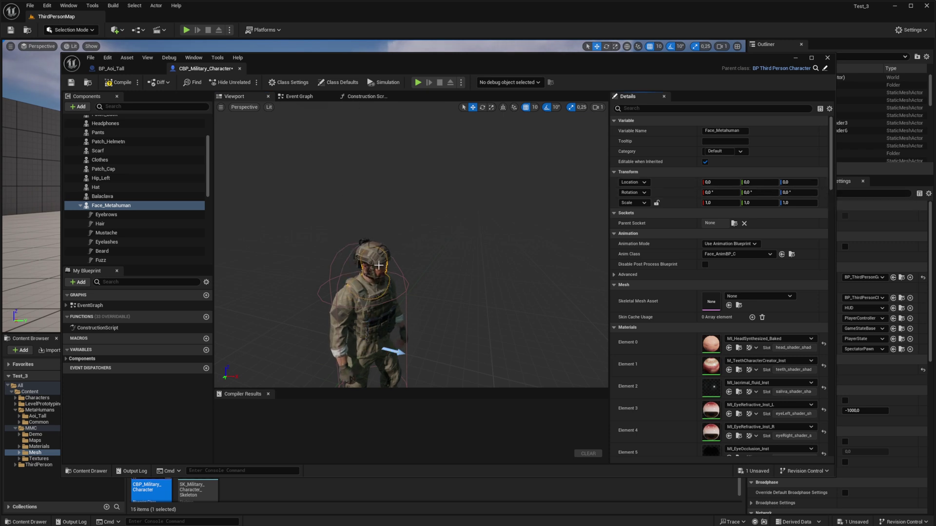
pyautogui.press('w')
pyautogui.moveTo(336, 202); pyautogui.dragTo(315, 205, button='right')
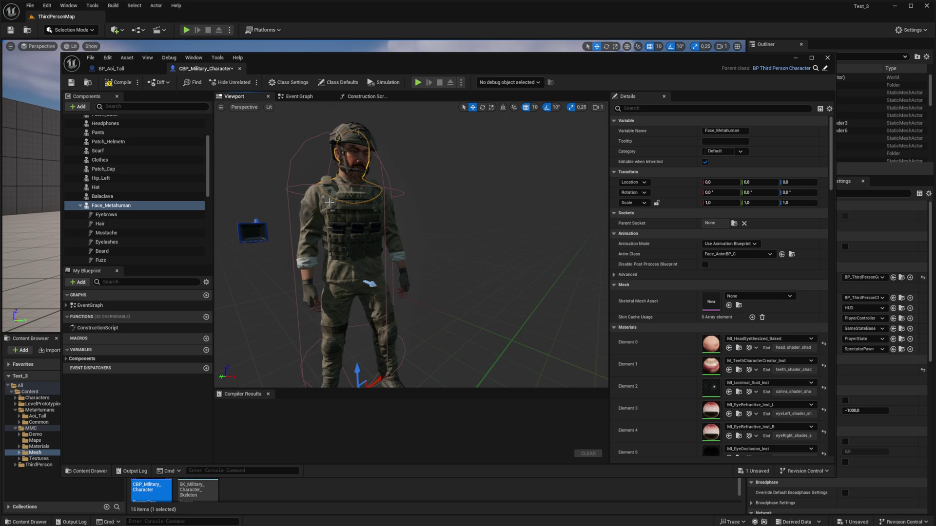
pyautogui.scroll(4, 322, 197)
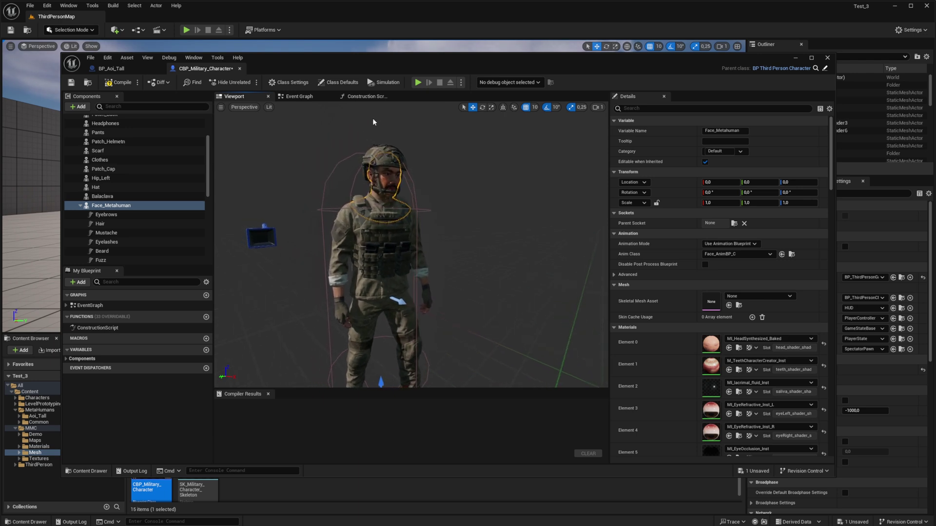
pyautogui.moveTo(371, 121); pyautogui.dragTo(446, 167, button='right')
# Select the helmet and reset its Skeletal Mesh Asset to None
pyautogui.press('w')
pyautogui.click(399, 146)
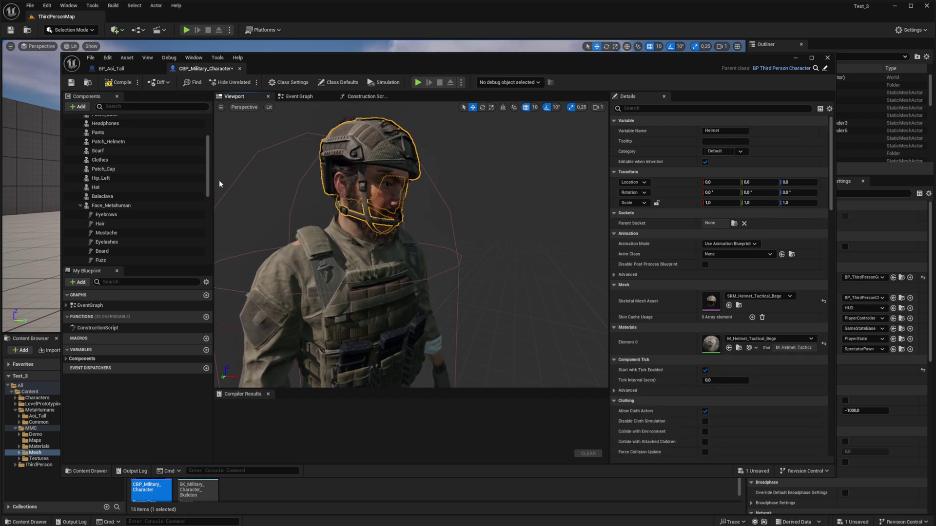
pyautogui.scroll(-5, 206, 205)
pyautogui.scroll(-4, 205, 219)
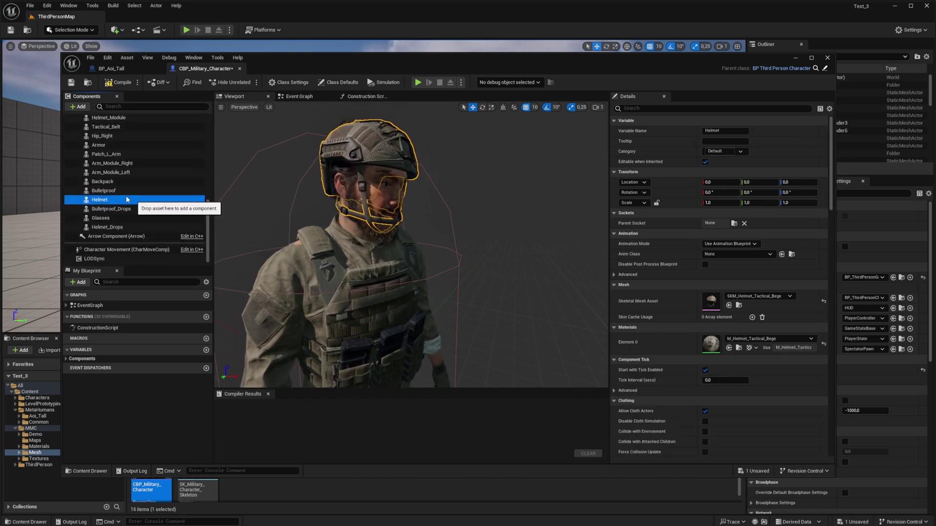
pyautogui.click(824, 301)
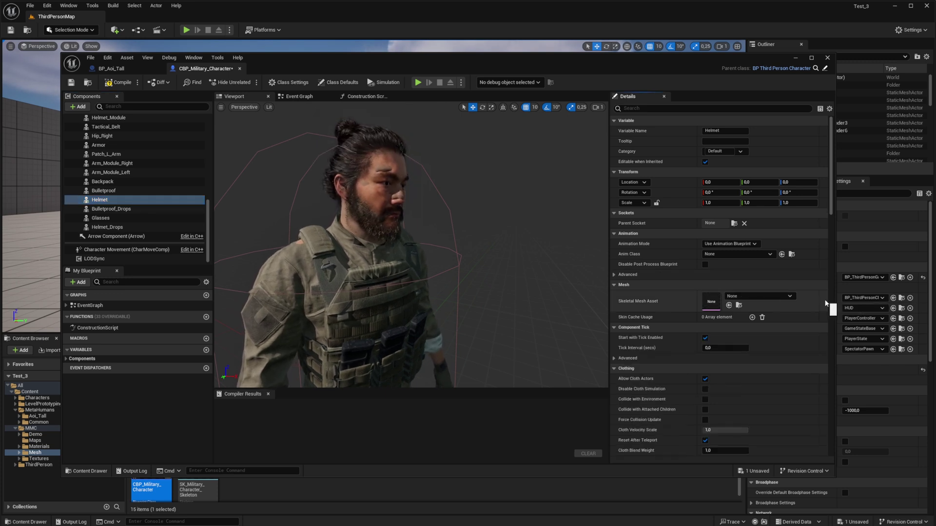
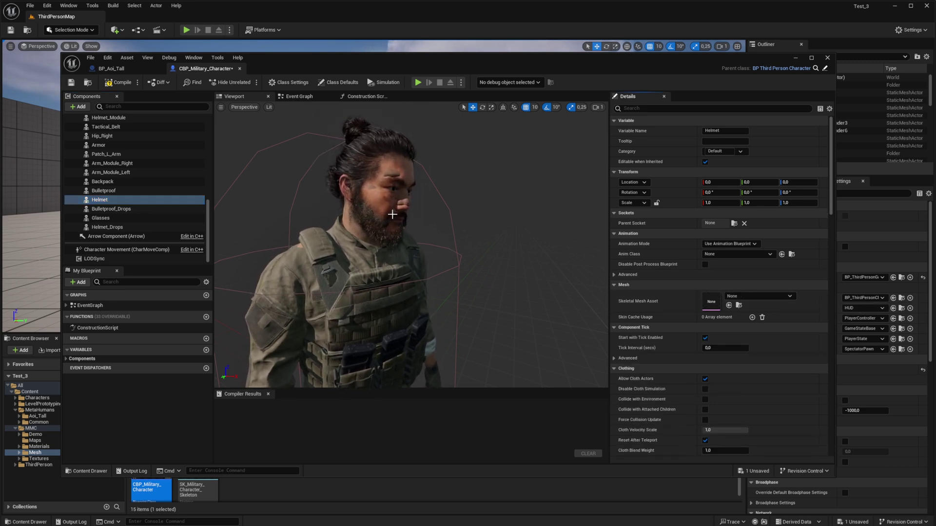
# Inspect the head and eyebrows, then select Face_Metahuman and the SKM_Head Mesh (CharacterMesh0)
pyautogui.click(388, 171)
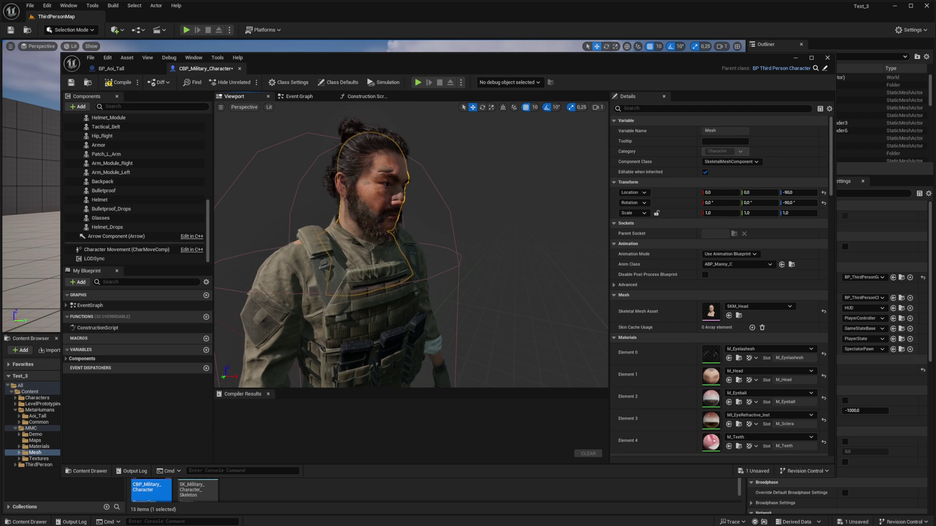
pyautogui.click(390, 178)
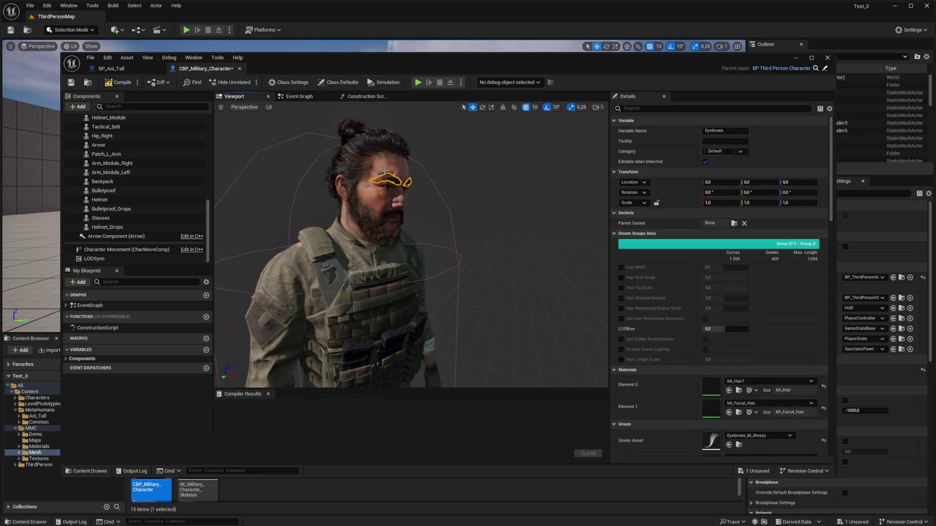
pyautogui.scroll(5, 198, 236)
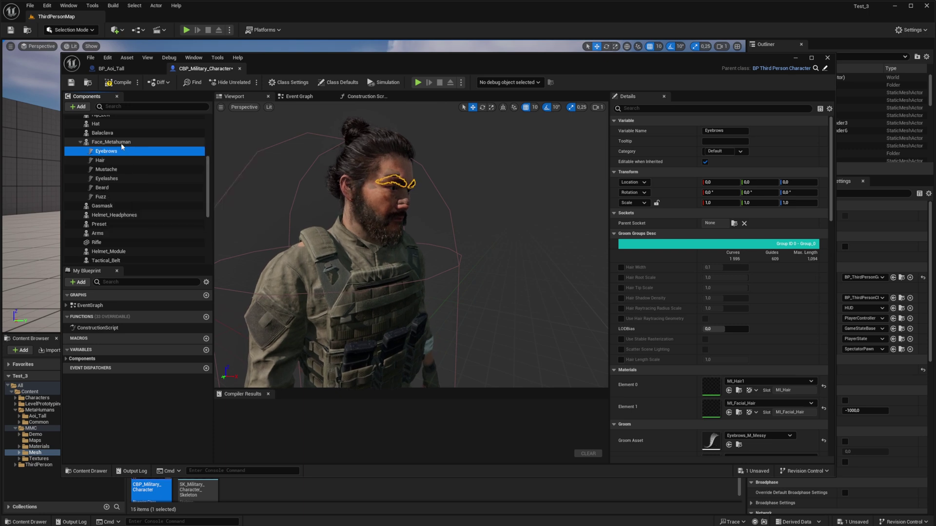
pyautogui.click(121, 142)
pyautogui.scroll(5, 200, 156)
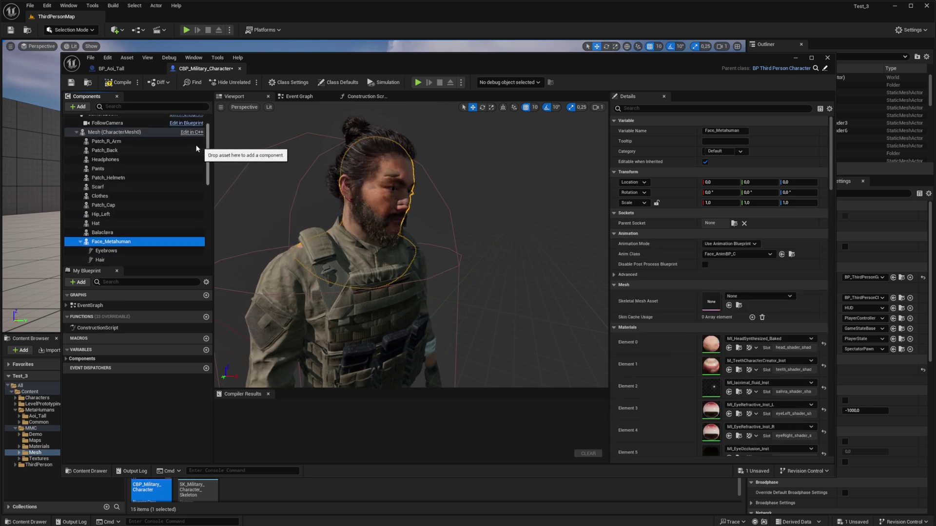
pyautogui.click(117, 133)
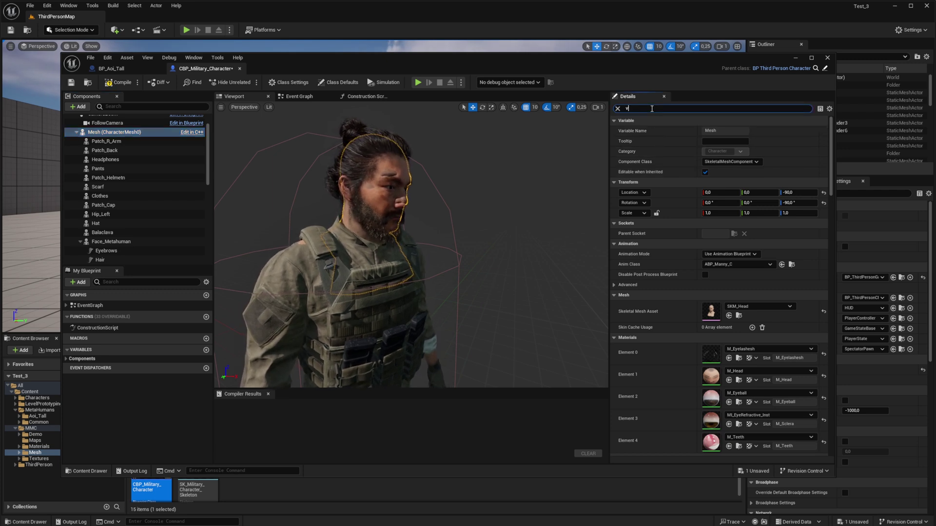
# Set the Mesh's Visibility Based Anim Tick Option to Always Tick Pose and Refresh Bones
pyautogui.write('vis')
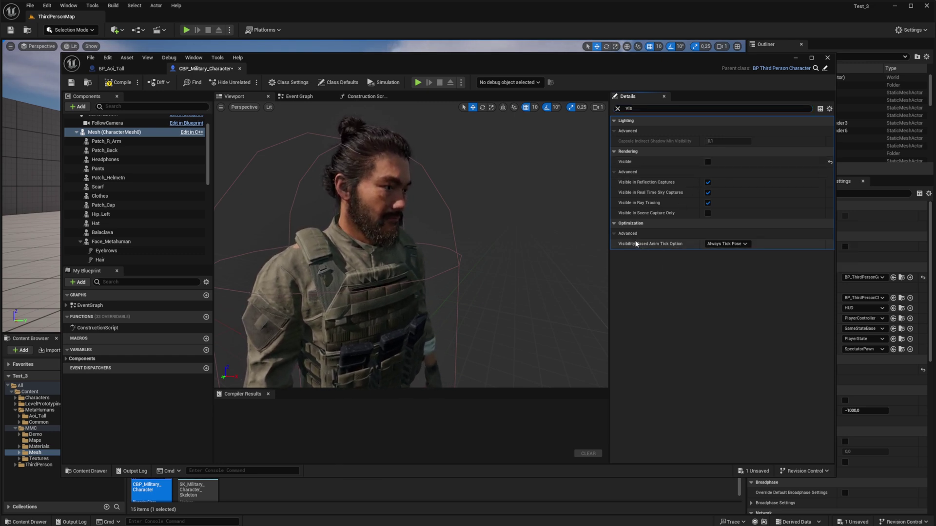
pyautogui.click(734, 244)
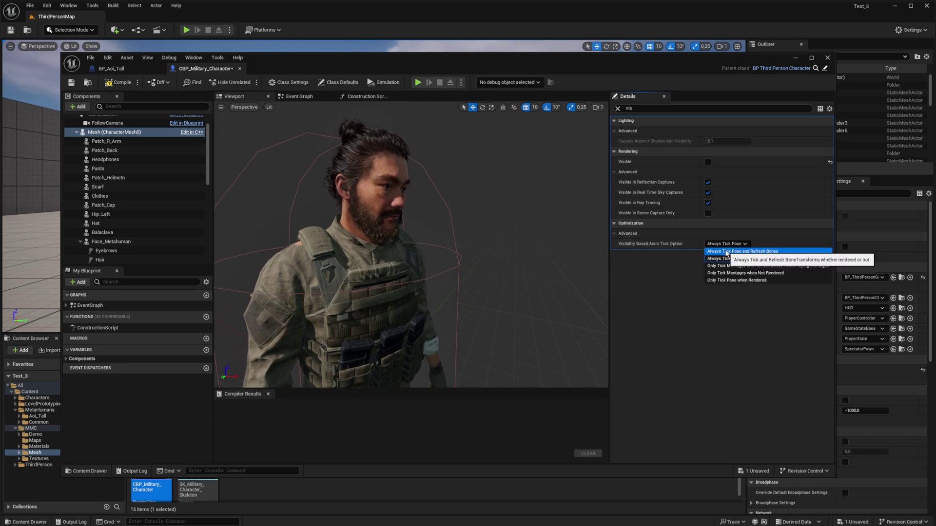
pyautogui.click(814, 252)
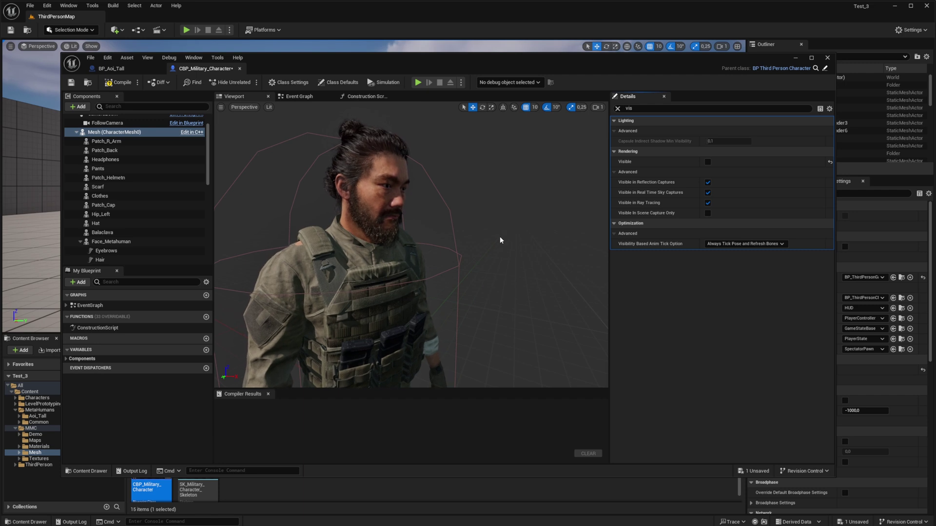
pyautogui.click(134, 68)
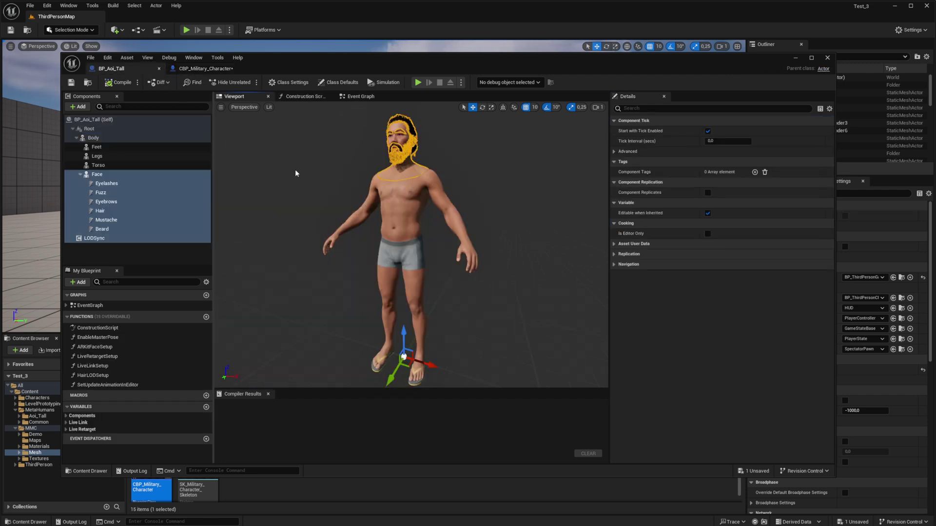
# Copy BP_Aoi_Tall's Body component and paste it onto CBP_Military_Character's Mesh
pyautogui.click(391, 207)
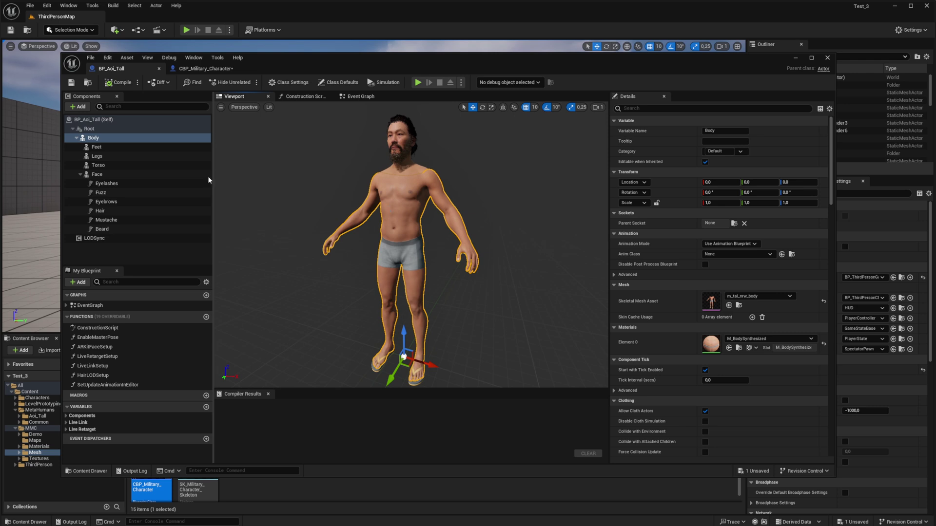
pyautogui.rightClick(96, 139)
pyautogui.click(126, 186)
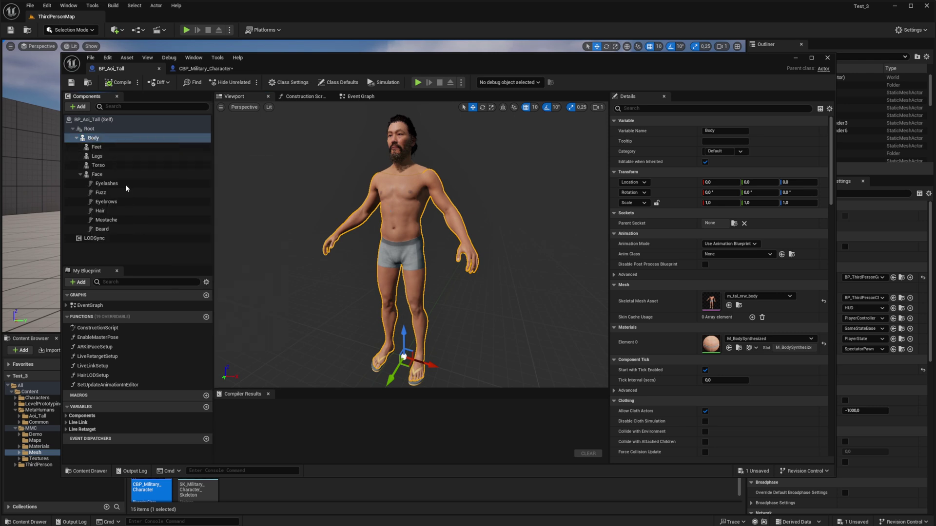
pyautogui.click(199, 70)
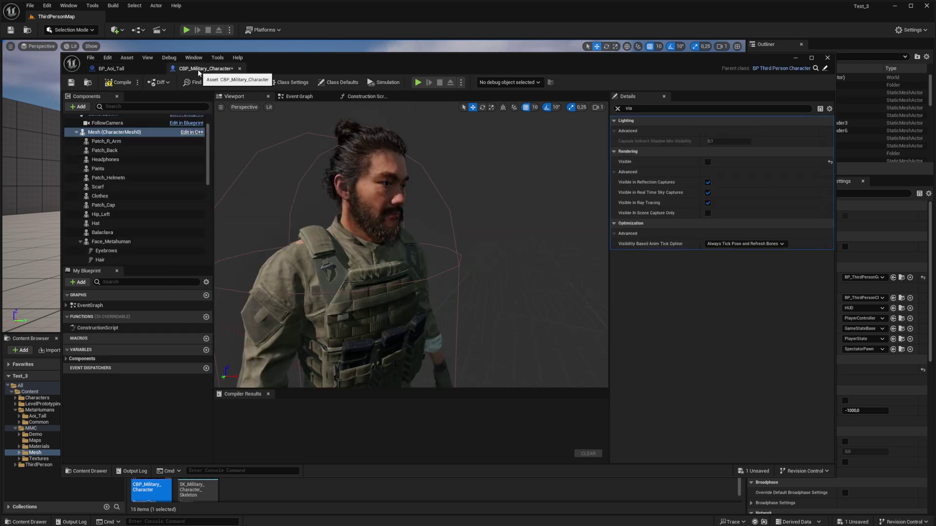
pyautogui.rightClick(121, 131)
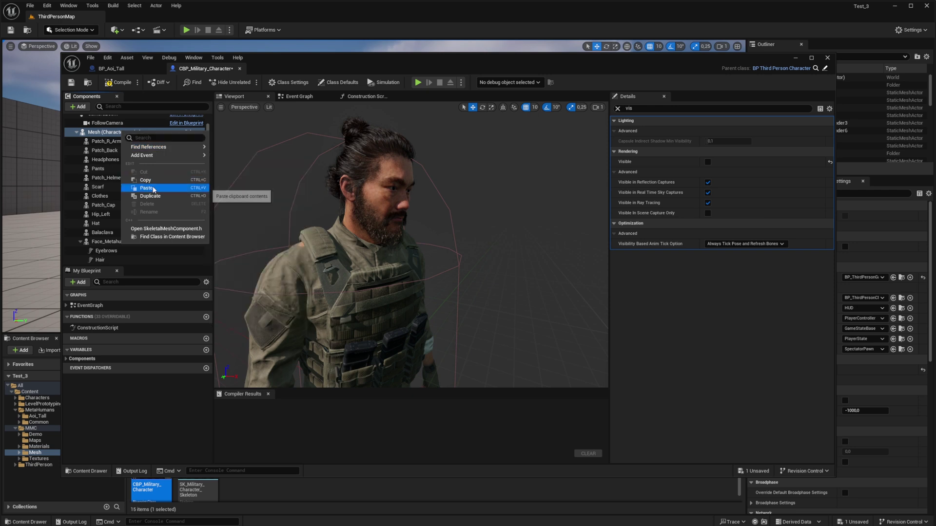
pyautogui.click(145, 188)
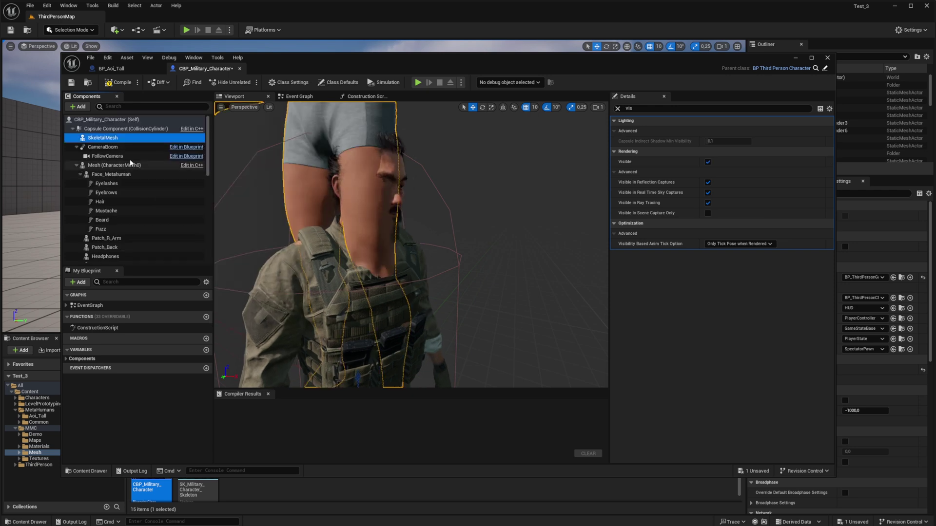
# Rename the pasted SkeletalMesh component to Body_Metahuman and clear the Details search filter
pyautogui.rightClick(108, 140)
pyautogui.moveTo(139, 164)
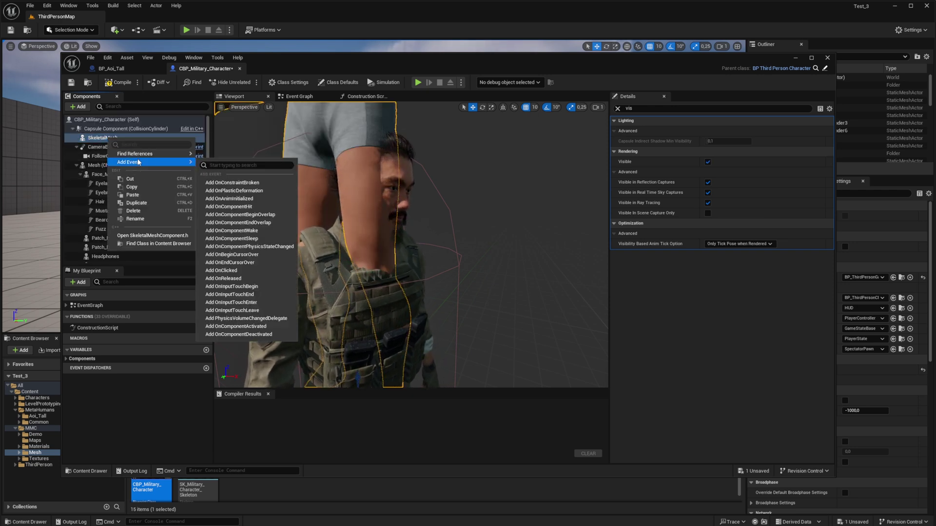
pyautogui.click(144, 219)
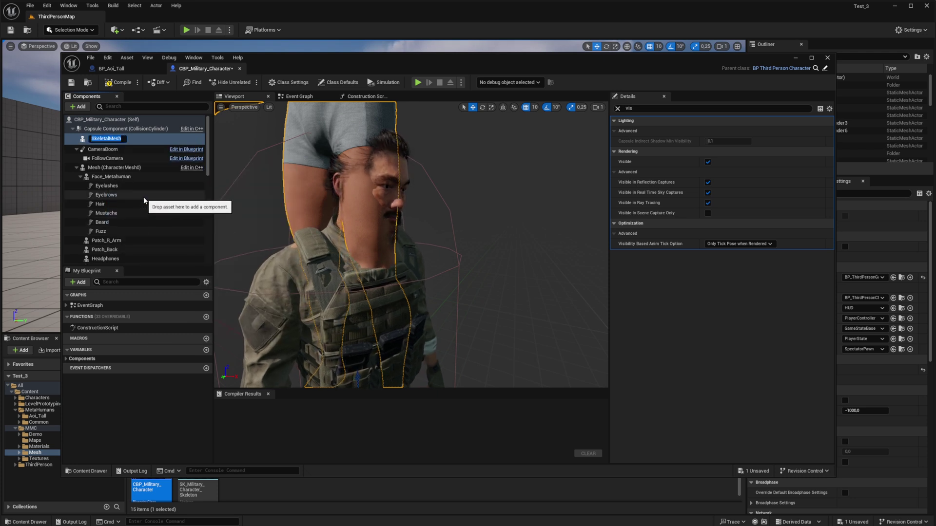
pyautogui.write('Body_')
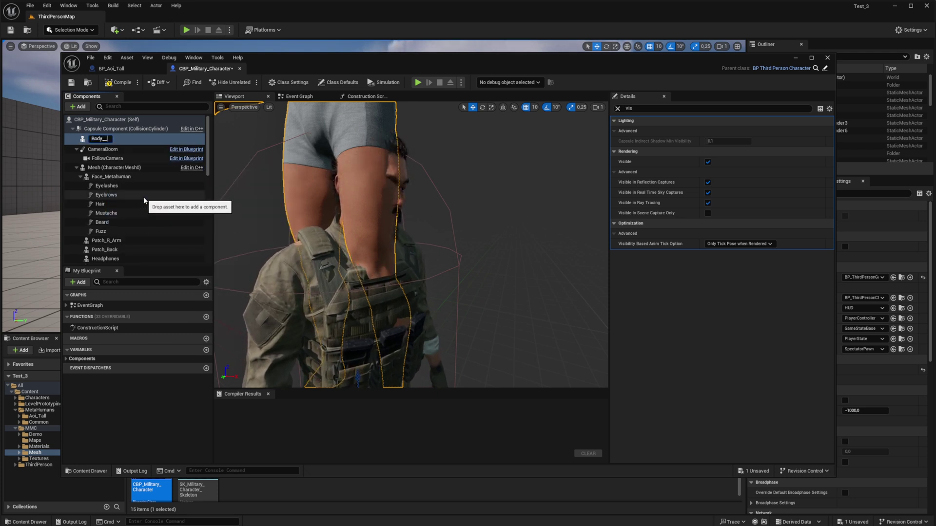
pyautogui.write('Metahuman')
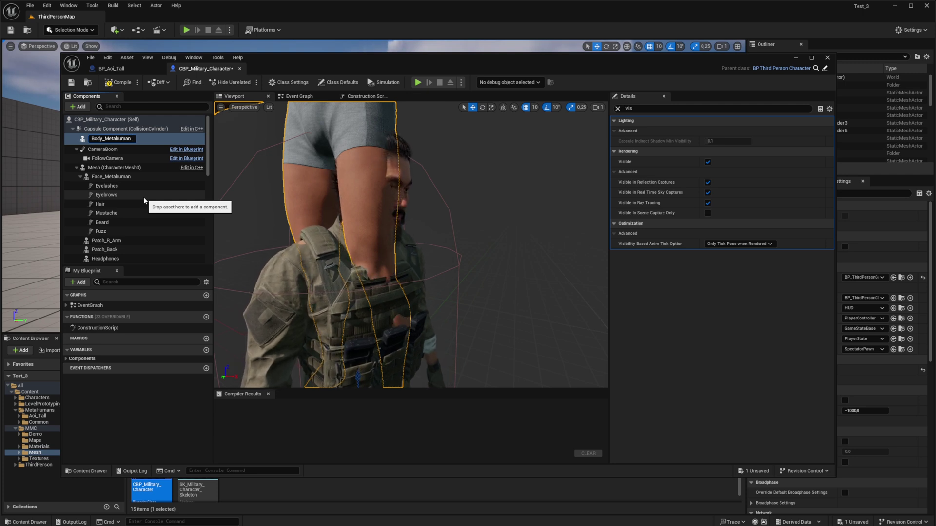
pyautogui.press('Return')
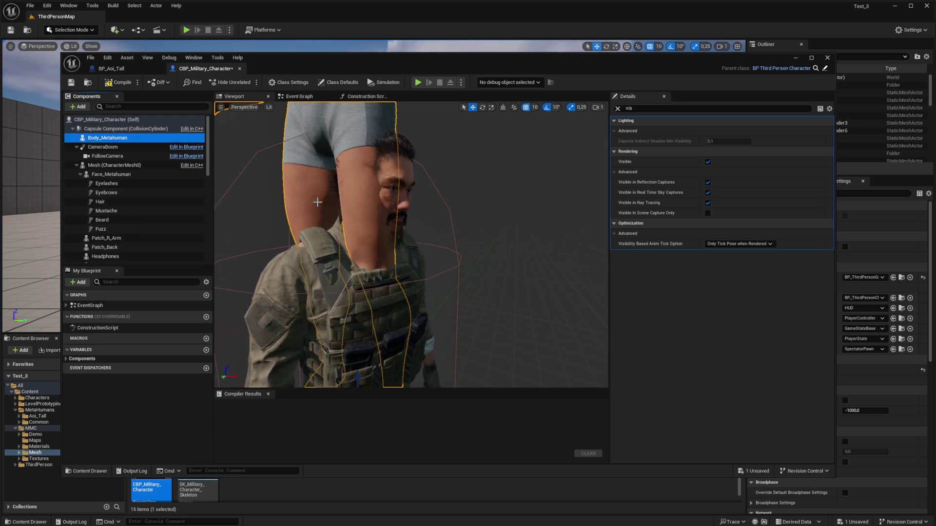
pyautogui.scroll(-5, 317, 202)
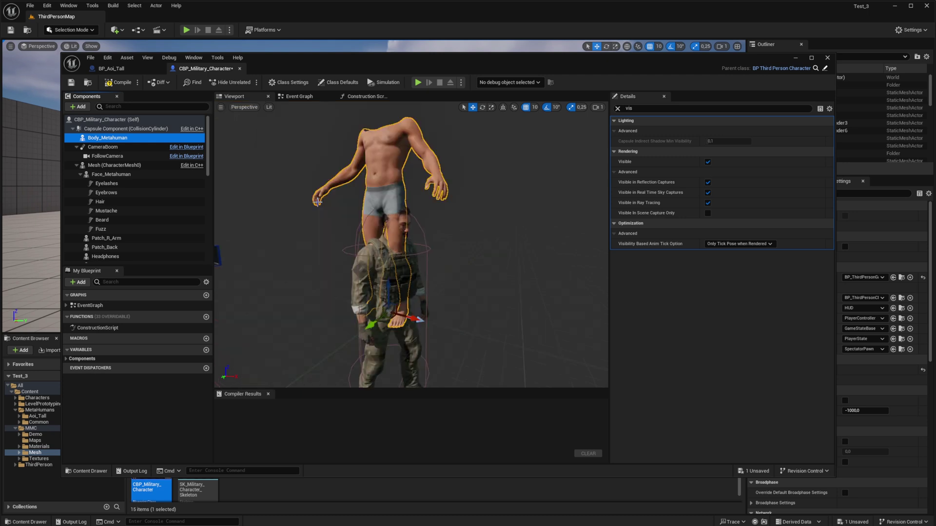
pyautogui.scroll(-2, 380, 244)
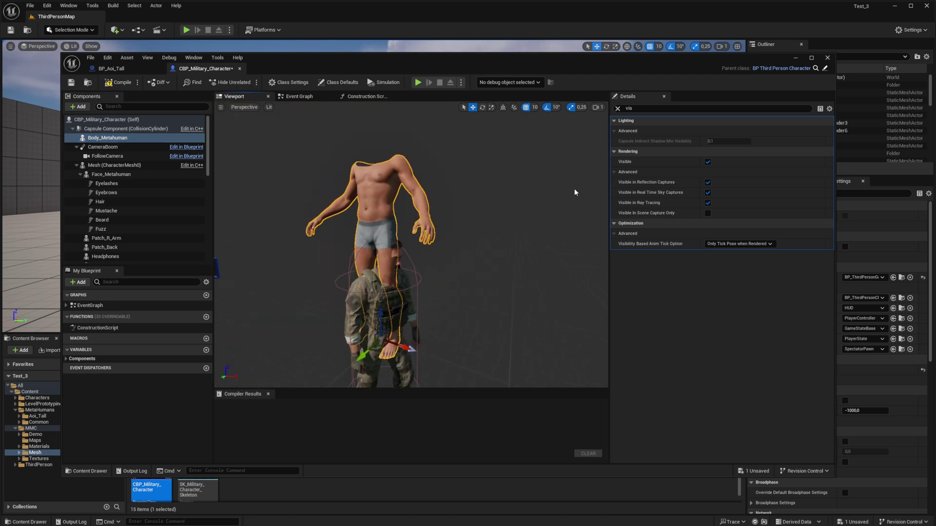
pyautogui.click(618, 108)
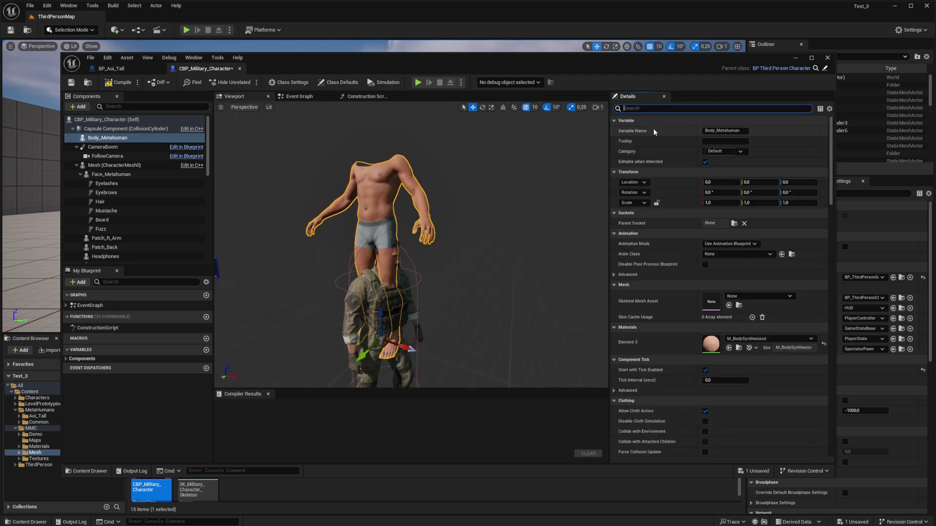
# Attach Body_Metahuman under Face_Metahuman and reset its Z location and rotation to 0
pyautogui.moveTo(102, 138); pyautogui.dragTo(100, 174)
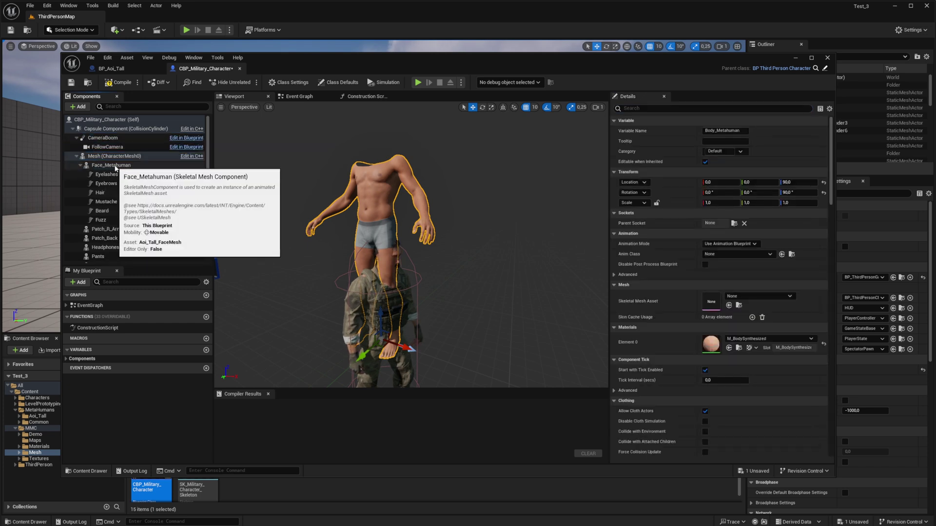
pyautogui.click(823, 183)
pyautogui.click(824, 192)
pyautogui.moveTo(268, 230); pyautogui.dragTo(271, 278, button='middle')
pyautogui.moveTo(322, 206); pyautogui.dragTo(322, 205)
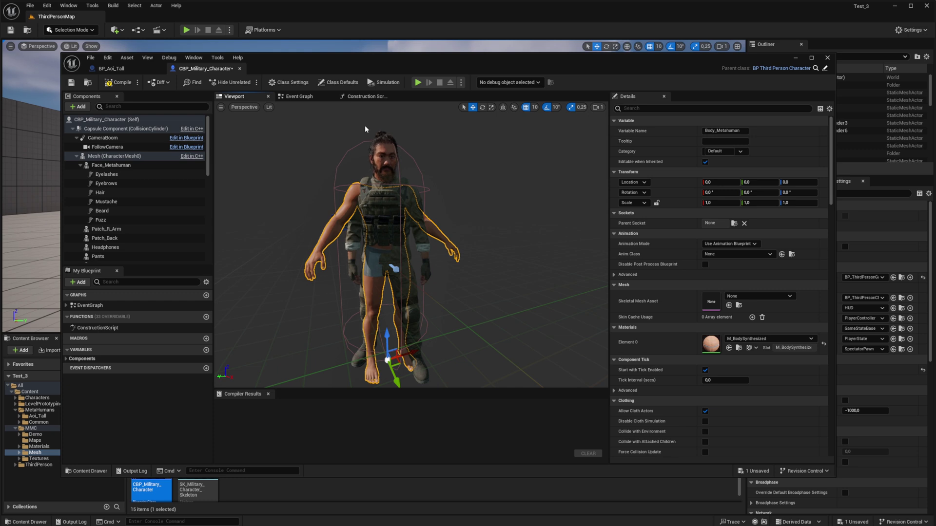
# Add Face_Metahuman and Body_Metahuman getter nodes to the Construction Script graph
pyautogui.click(371, 98)
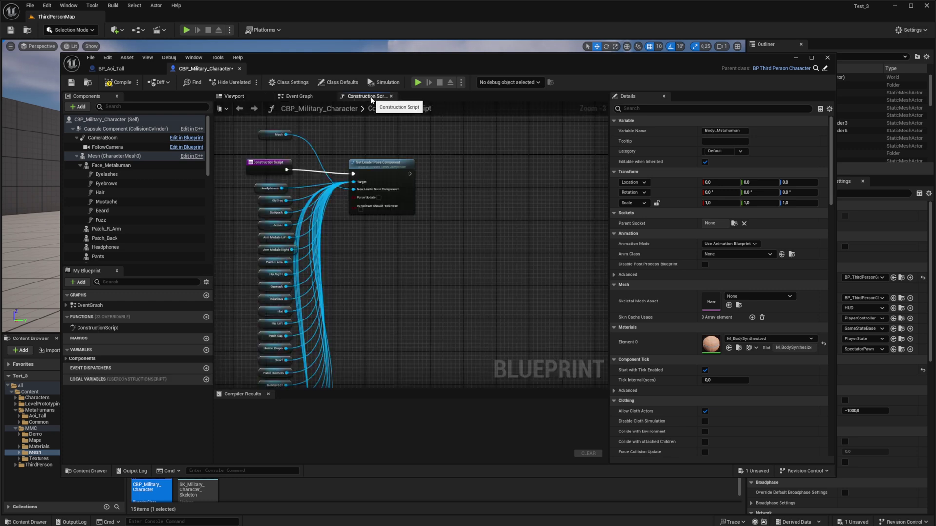
pyautogui.moveTo(106, 167); pyautogui.dragTo(346, 245)
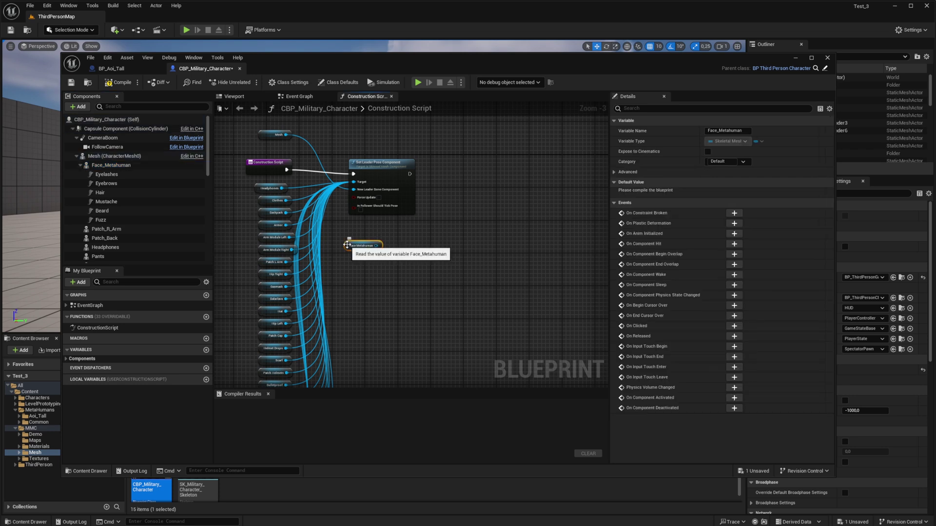
pyautogui.moveTo(207, 150); pyautogui.dragTo(207, 185)
pyautogui.moveTo(93, 209); pyautogui.dragTo(335, 248)
# Connect both getters to Set Leader Pose Component's target, then compile and save
pyautogui.scroll(3, 343, 256)
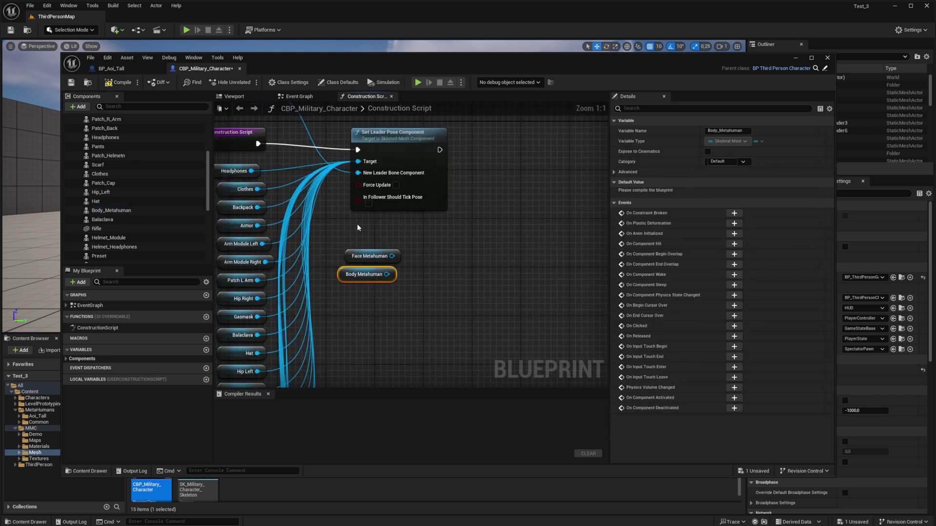
pyautogui.click(370, 233)
pyautogui.moveTo(393, 257); pyautogui.dragTo(359, 161)
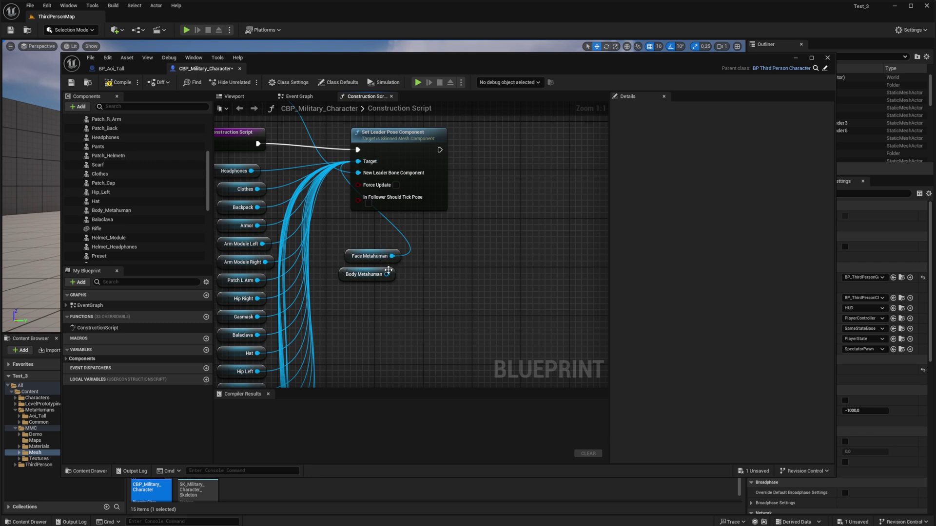
pyautogui.moveTo(387, 274); pyautogui.dragTo(365, 165)
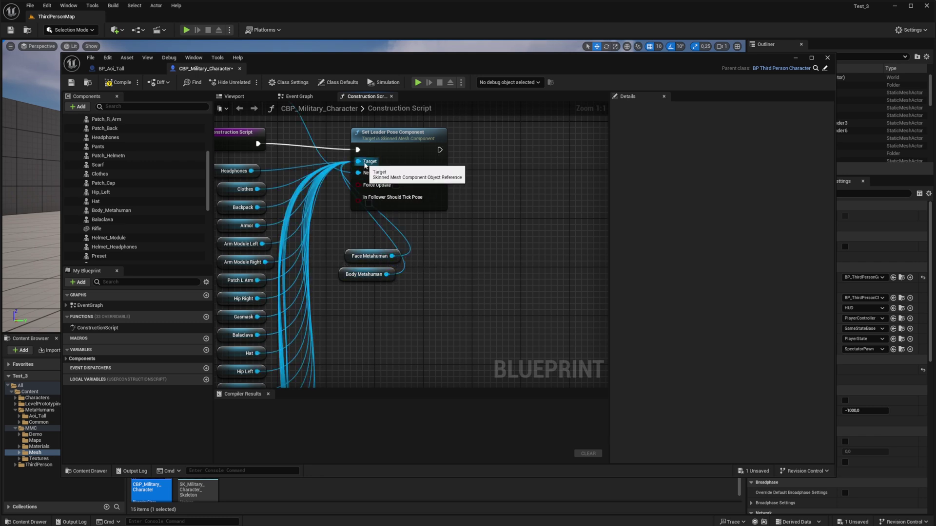
pyautogui.click(72, 84)
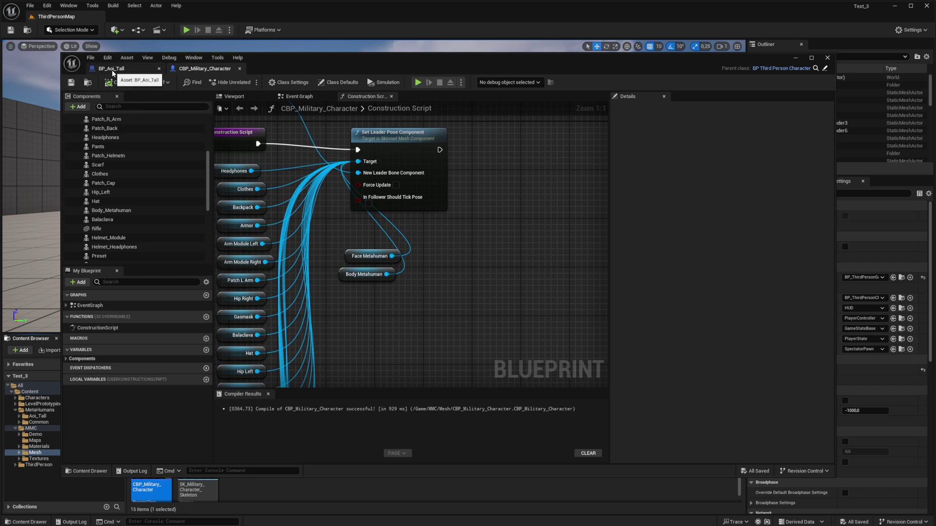
# Show the character in the 3D preview and fly around to inspect its torso and legs
pyautogui.click(234, 97)
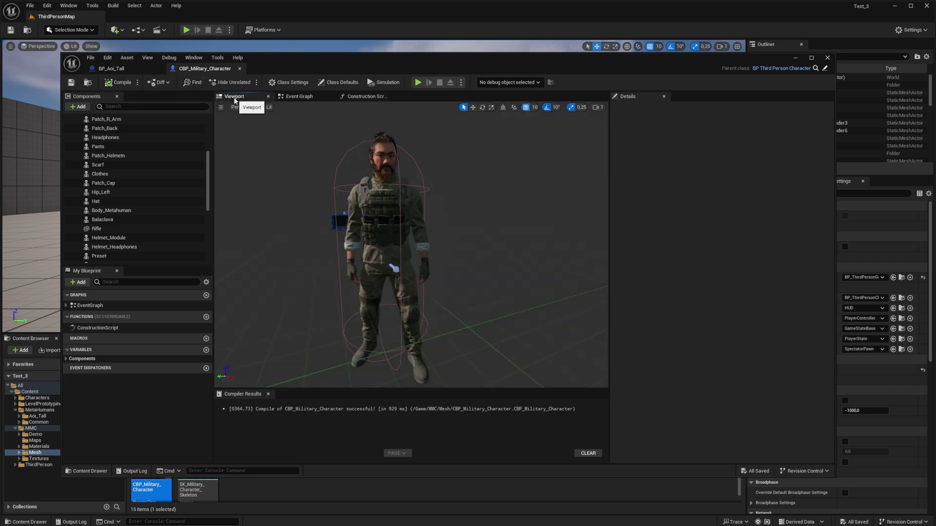
pyautogui.moveTo(438, 233); pyautogui.dragTo(467, 233, button='right')
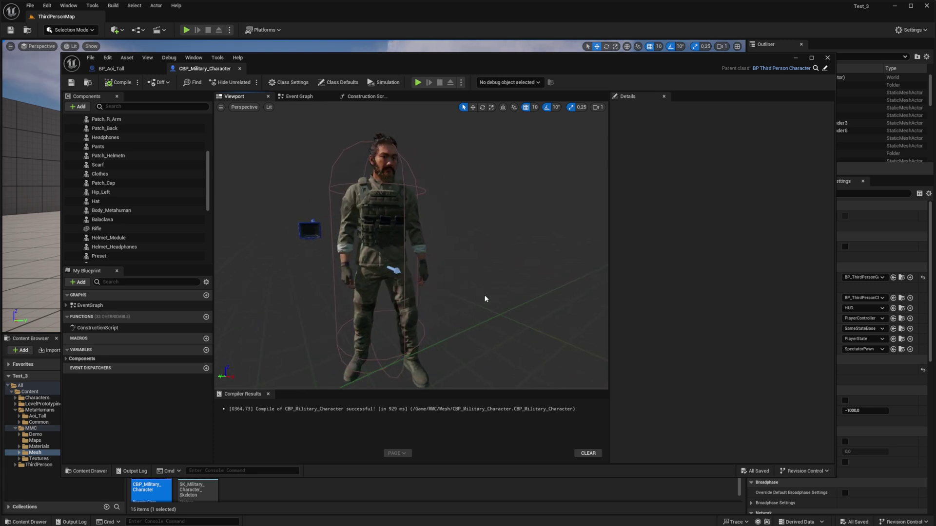
pyautogui.moveTo(478, 286); pyautogui.dragTo(480, 287, button='right')
pyautogui.press('w')
pyautogui.press('a')
pyautogui.moveTo(374, 282); pyautogui.dragTo(409, 288, button='right')
pyautogui.press('w')
pyautogui.moveTo(374, 281); pyautogui.dragTo(371, 259)
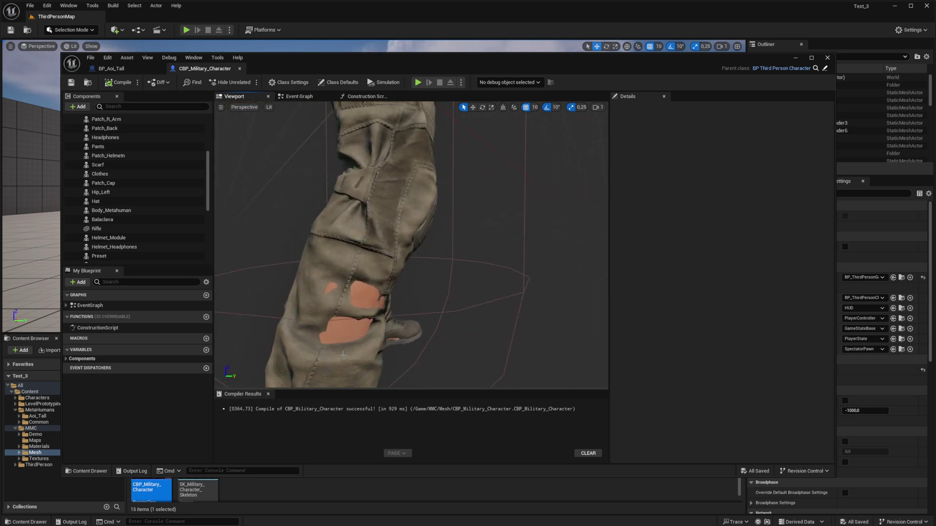
pyautogui.press('s')
pyautogui.moveTo(384, 261); pyautogui.dragTo(270, 277, button='right')
pyautogui.press('e')
pyautogui.press('d')
pyautogui.press('q')
pyautogui.press('w')
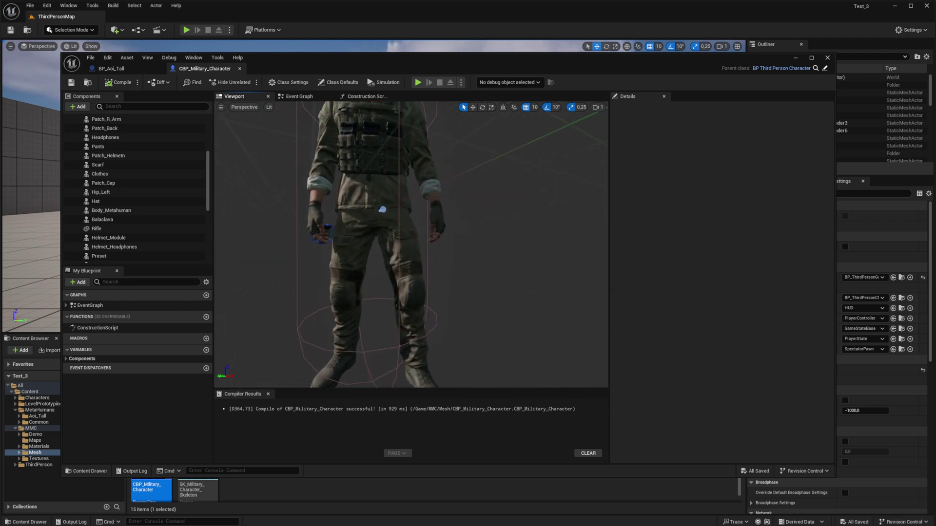
# Fly up around the head and select the hair to inspect it
pyautogui.moveTo(467, 280); pyautogui.dragTo(505, 260, button='right')
pyautogui.press('e')
pyautogui.press('w')
pyautogui.press('a')
pyautogui.press('e')
pyautogui.click(412, 206)
pyautogui.moveTo(317, 283); pyautogui.dragTo(401, 267, button='right')
pyautogui.press('s')
pyautogui.press('q')
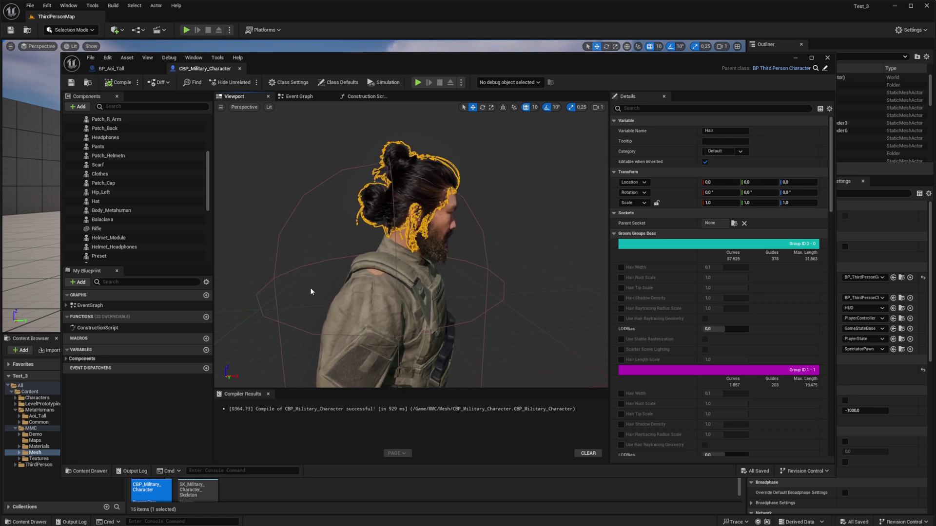
# Select the gloves on the hand, the Arms component using SKM_Gloves_Short_Bege
pyautogui.moveTo(495, 311); pyautogui.dragTo(483, 373, button='middle')
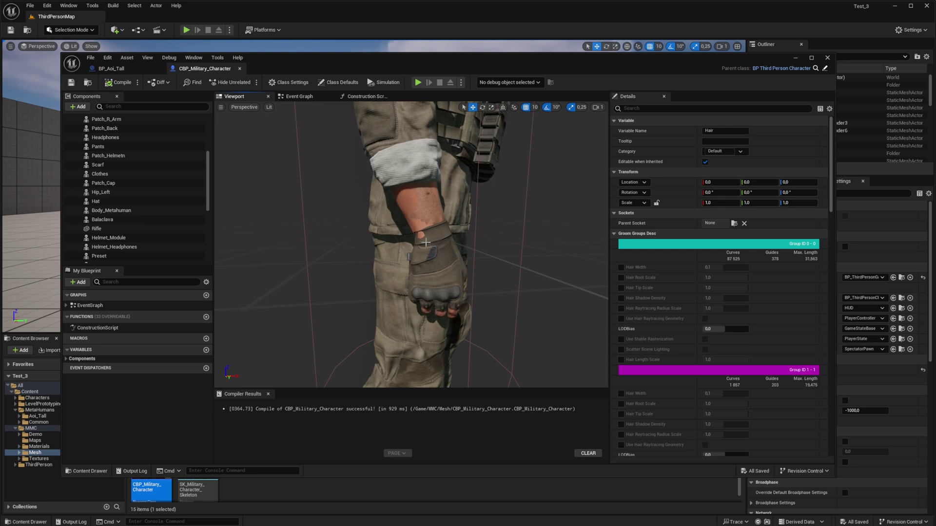
pyautogui.click(439, 273)
pyautogui.scroll(-3, 153, 224)
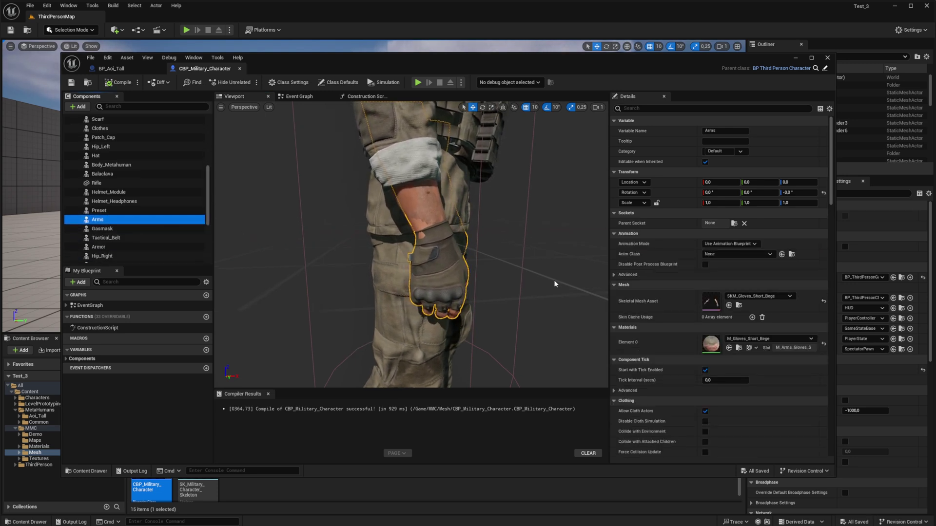
# Reset the Arms Skeletal Mesh Asset to None, then minimize the Blueprint editor
pyautogui.click(824, 303)
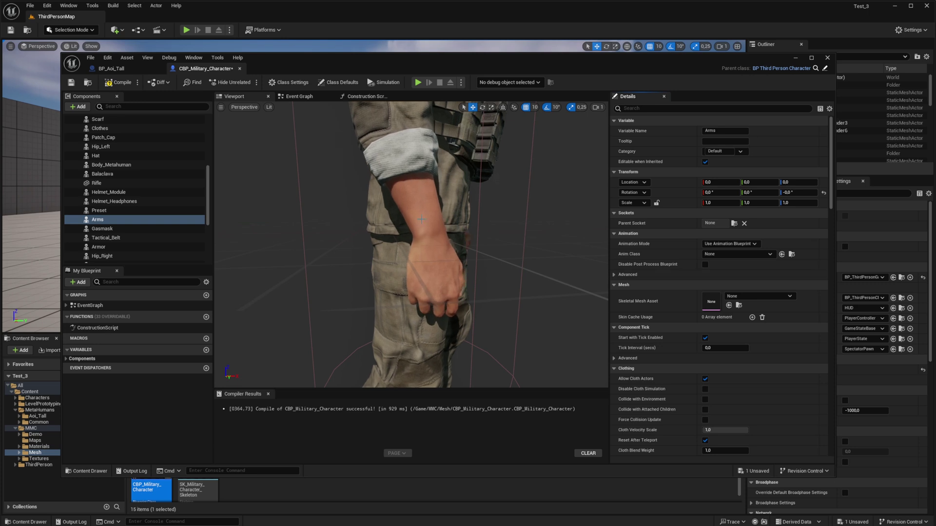
pyautogui.press('s')
pyautogui.moveTo(523, 287); pyautogui.dragTo(487, 297, button='right')
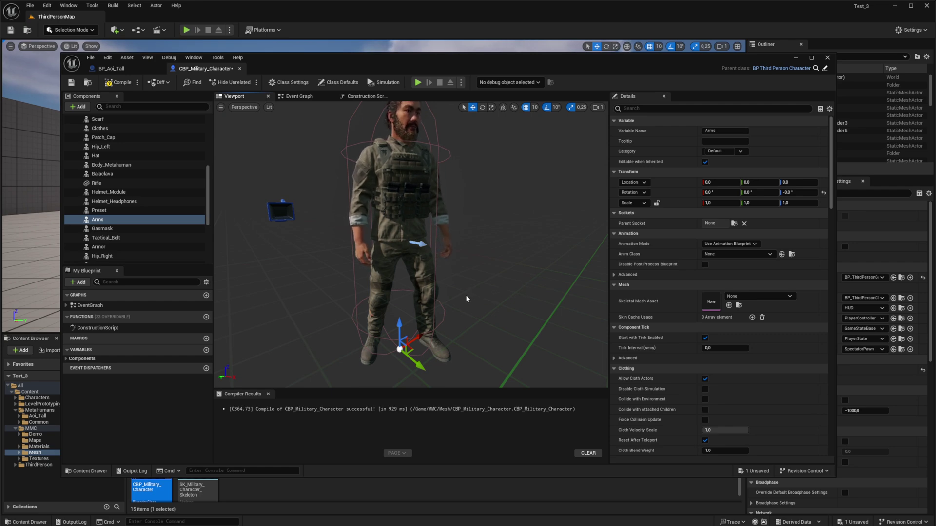
pyautogui.click(795, 58)
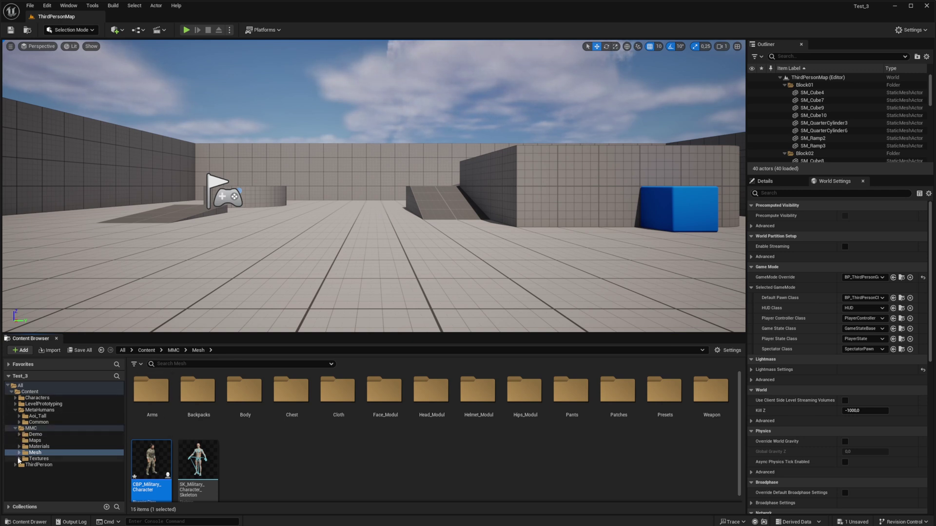
# Expand Textures and open the MetaHuman_Msk folder to list its four mask textures
pyautogui.click(19, 460)
pyautogui.scroll(-3, 118, 451)
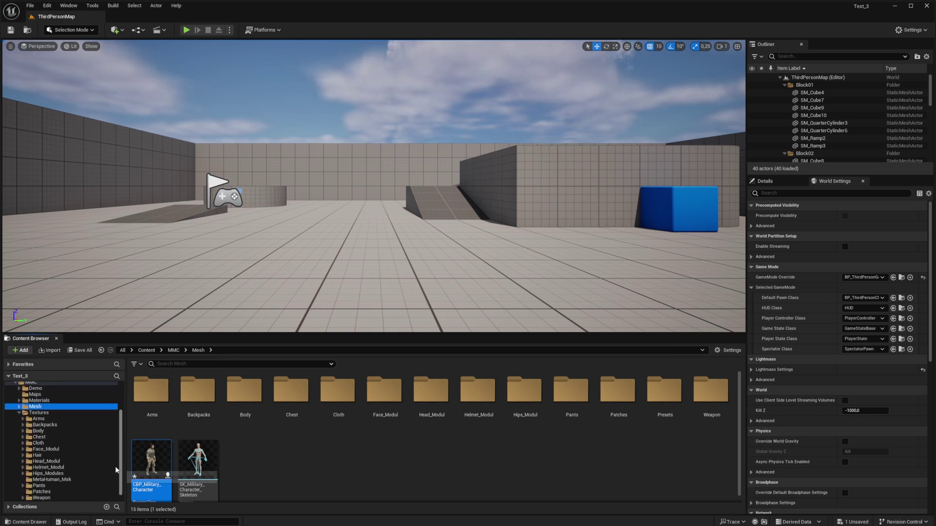
pyautogui.click(52, 480)
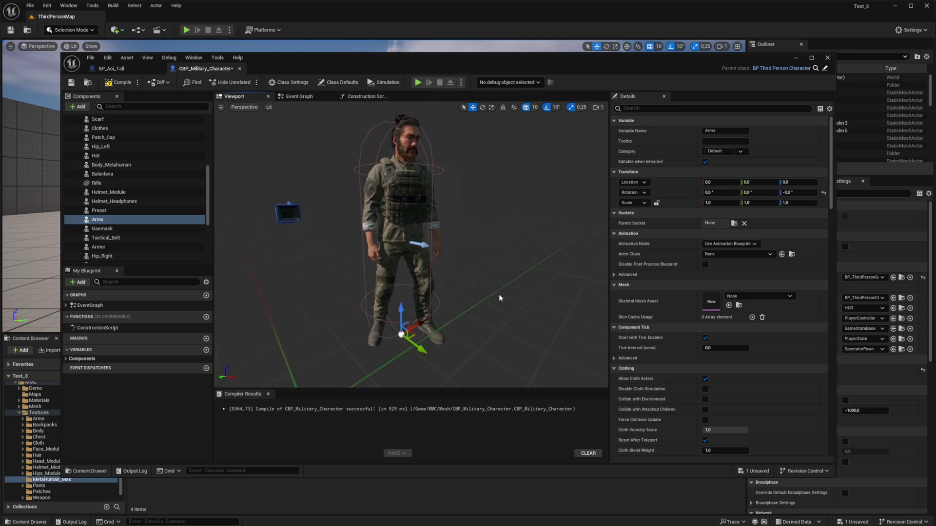
# Select Body_Metahuman and follow its M_BodySynthesized material up through its parents to M_BodySkin
pyautogui.click(369, 241)
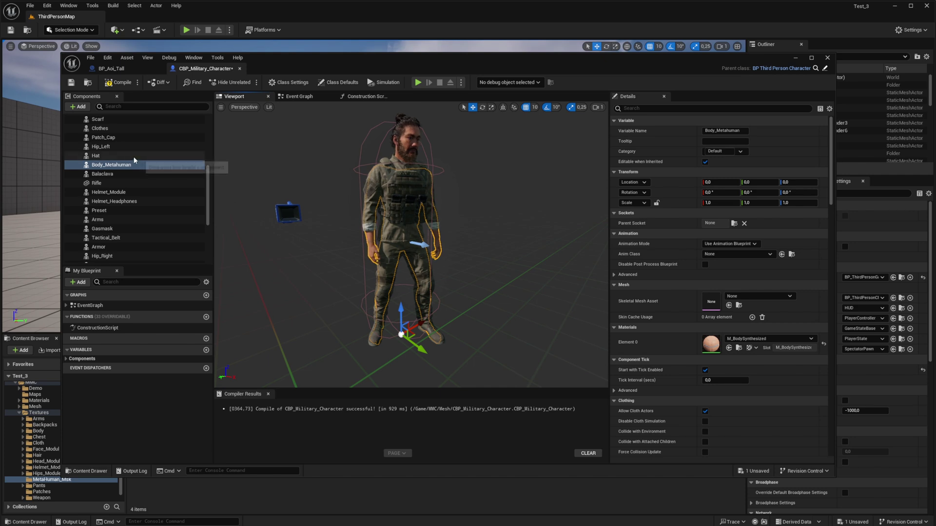
pyautogui.doubleClick(711, 343)
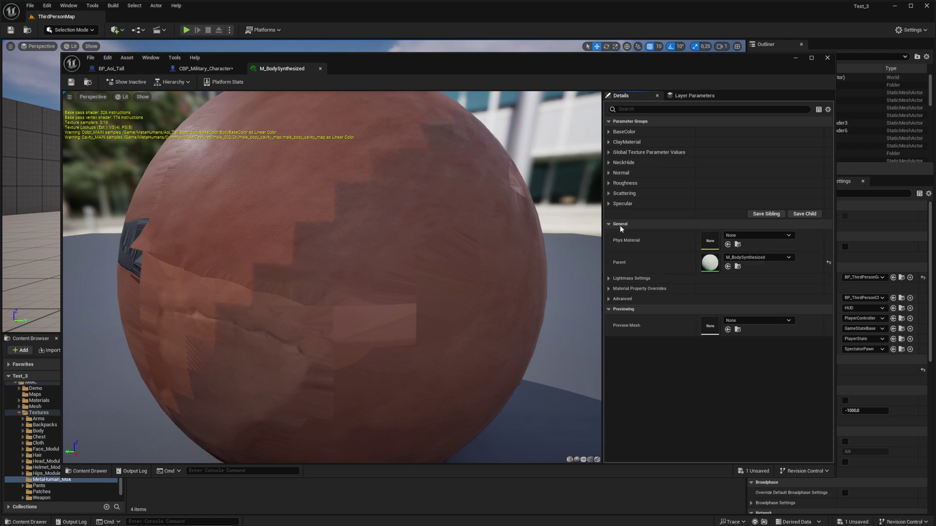
pyautogui.doubleClick(710, 262)
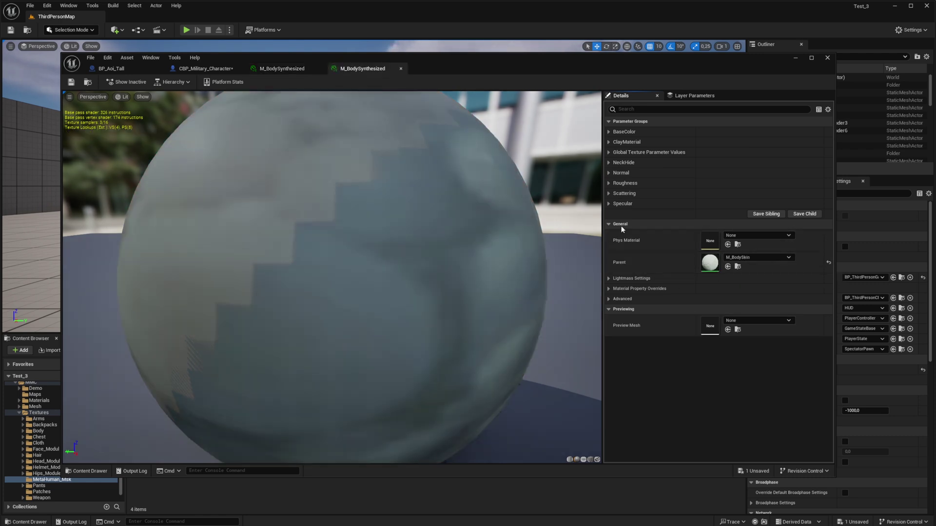
pyautogui.doubleClick(710, 263)
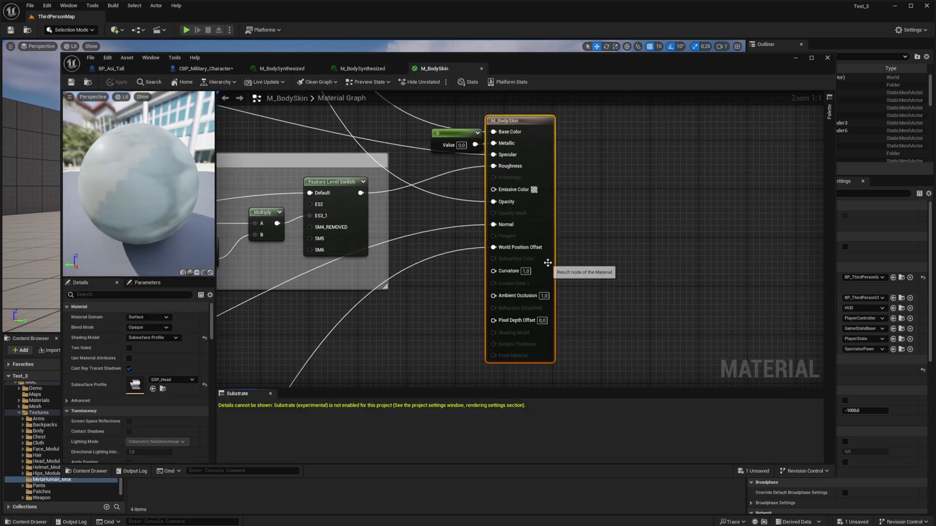
# Select the jacket clothing component in the character blueprint, then return to the M_BodySkin graph
pyautogui.click(205, 69)
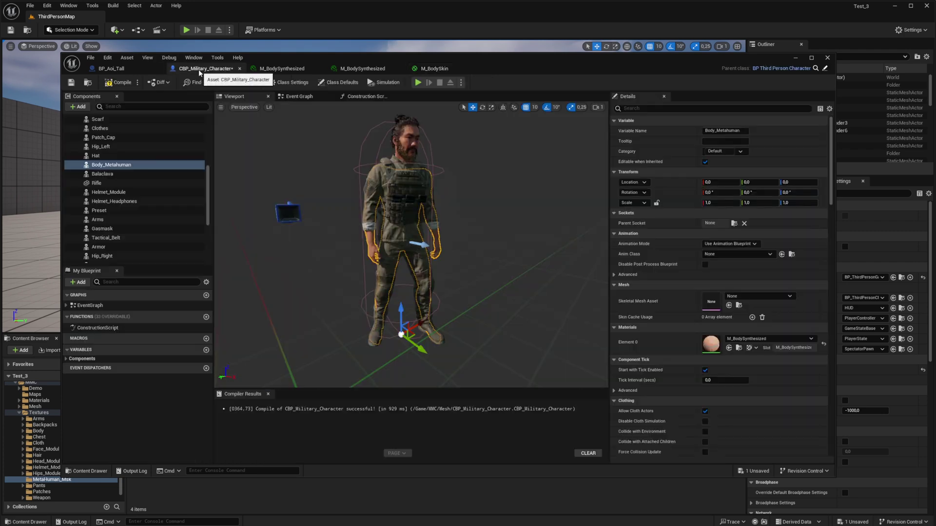
pyautogui.click(357, 225)
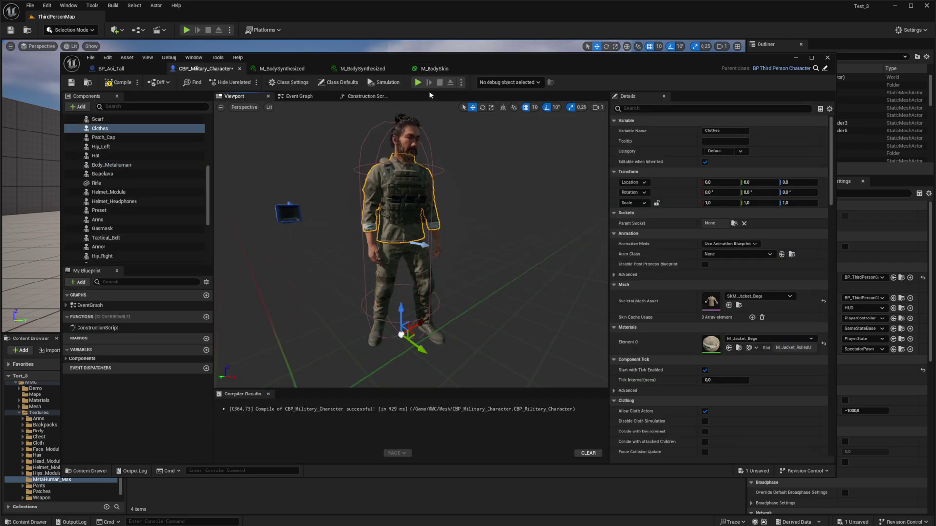
pyautogui.click(434, 68)
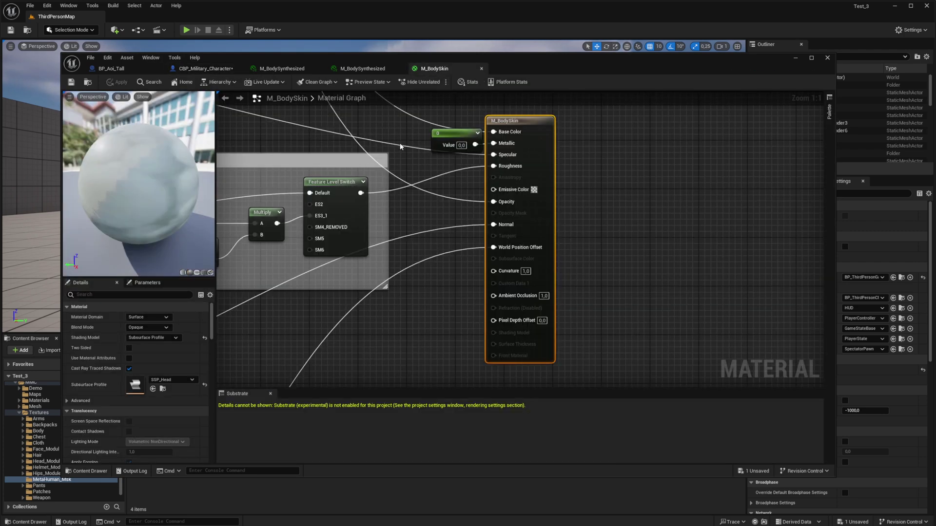
# Select the T_MetaHuman_Body_Arms_Short_Msk texture in the Content Browser and restore the M_BodySkin editor
pyautogui.click(796, 58)
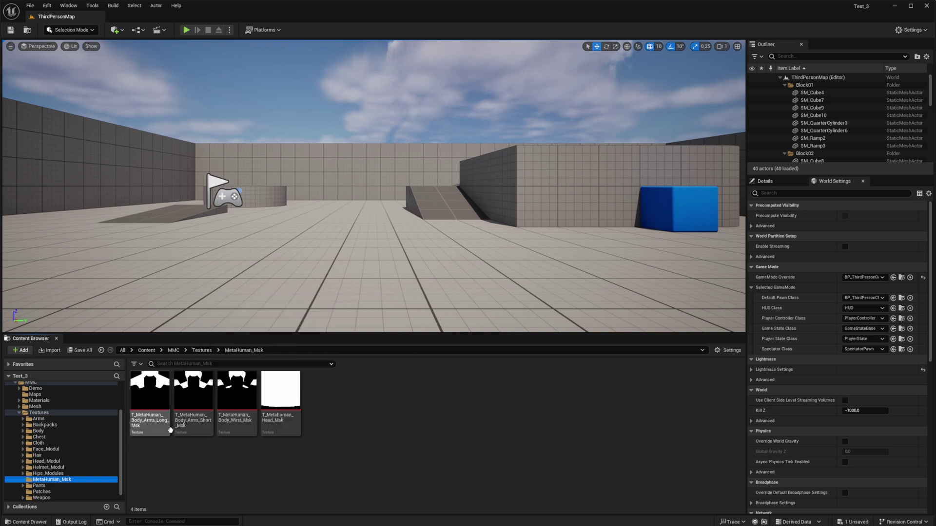
pyautogui.click(200, 428)
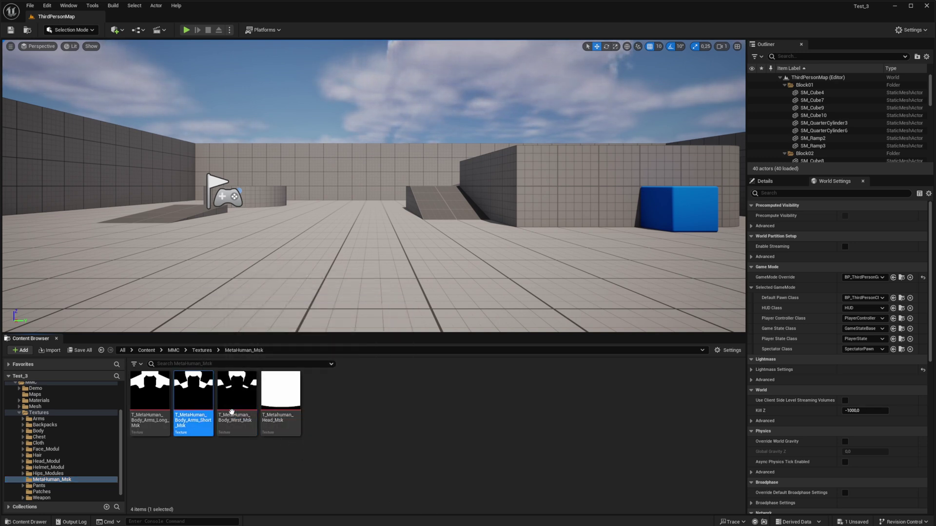
pyautogui.click(469, 476)
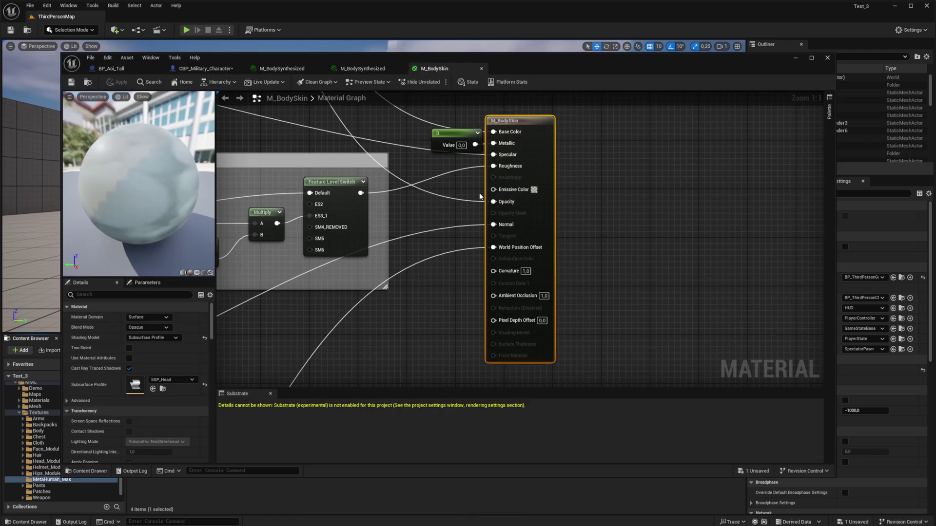
# Add the T_MetaHuman_Body_Arms_Short_Msk texture to the M_BodySkin graph as a Texture Sample
pyautogui.moveTo(563, 61); pyautogui.dragTo(731, 169)
pyautogui.moveTo(193, 399); pyautogui.dragTo(799, 335)
pyautogui.moveTo(682, 165); pyautogui.dragTo(457, 83)
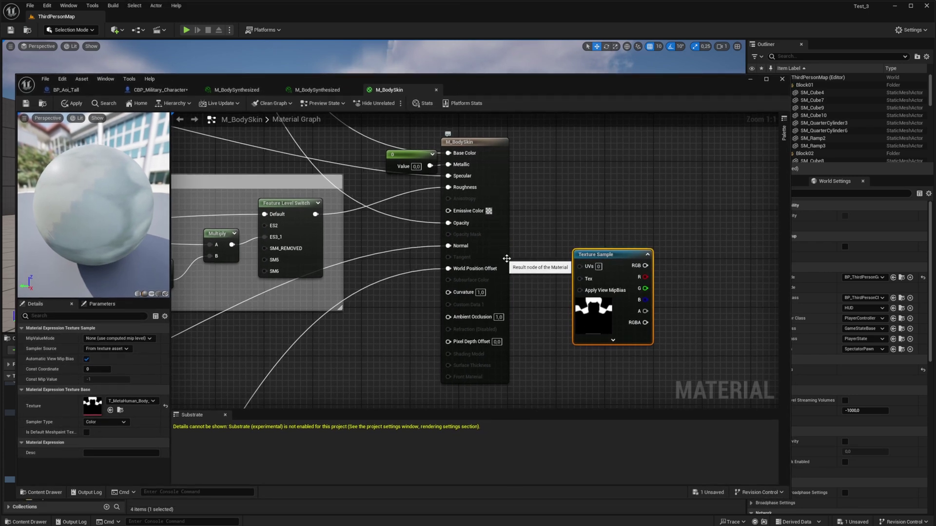
# Set the M_BodySkin blend mode to Masked and connect the texture's RGB to Opacity Mask
pyautogui.click(468, 142)
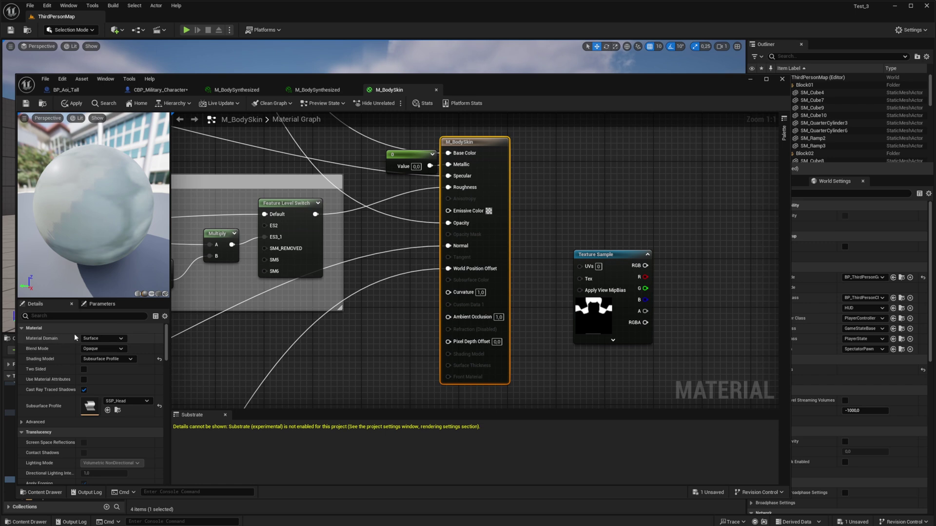
pyautogui.click(120, 349)
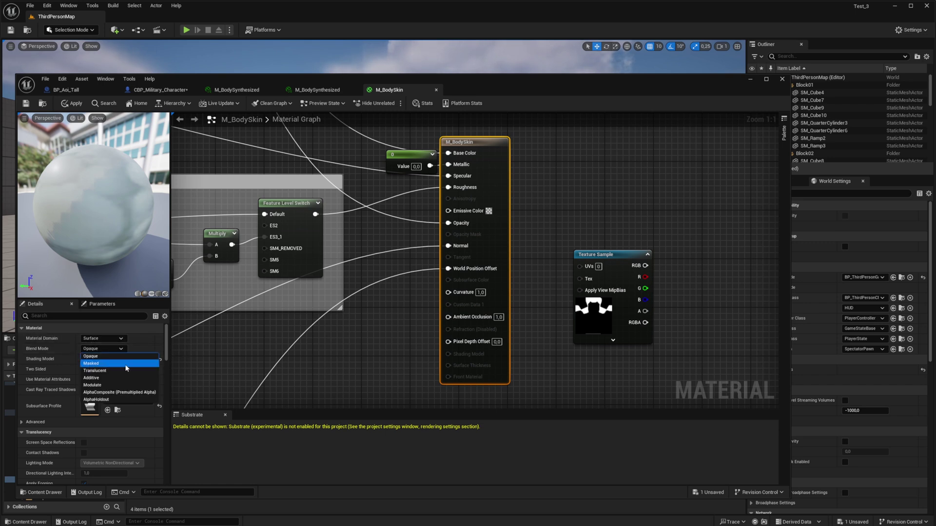
pyautogui.click(125, 364)
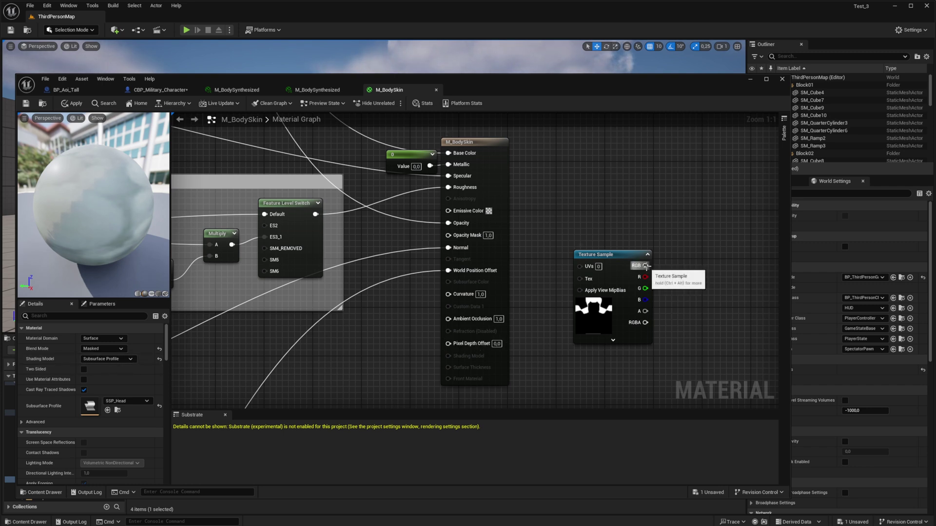
pyautogui.moveTo(646, 266); pyautogui.dragTo(448, 244)
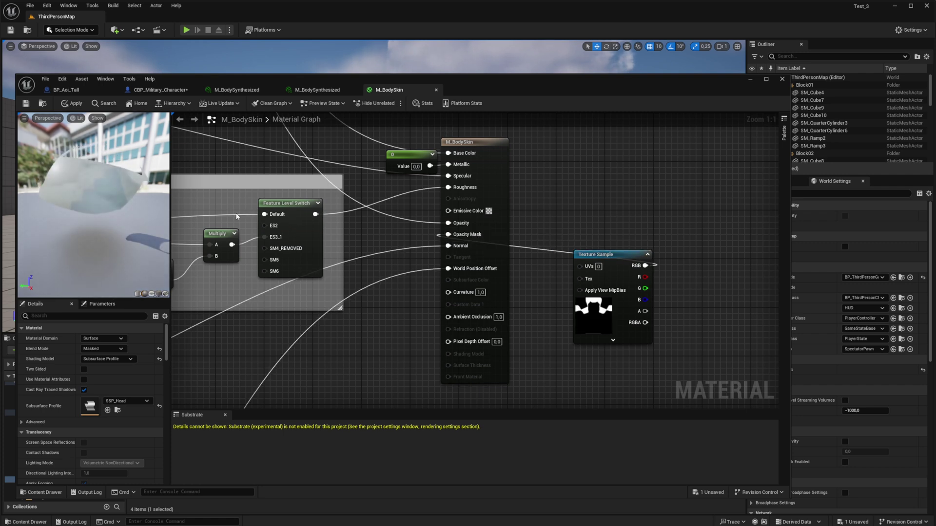
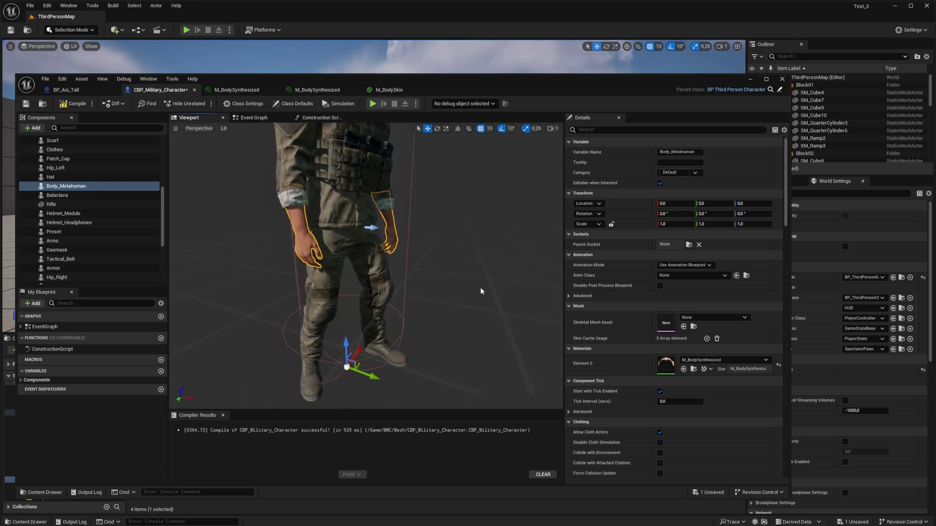
# Orbit the viewport to view the MetaHuman body and head from behind
pyautogui.moveTo(434, 288); pyautogui.dragTo(433, 287, button='middle')
pyautogui.moveTo(434, 291); pyautogui.dragTo(419, 290)
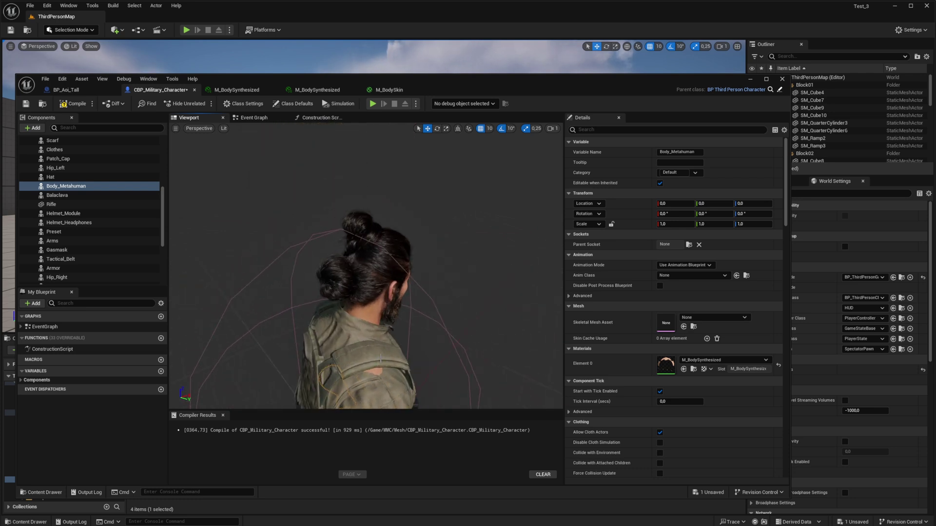
# Select Face_Metahuman and trace MI_HeadSynthesized_Baked up its parent chain to M_Head_Baked
pyautogui.click(372, 310)
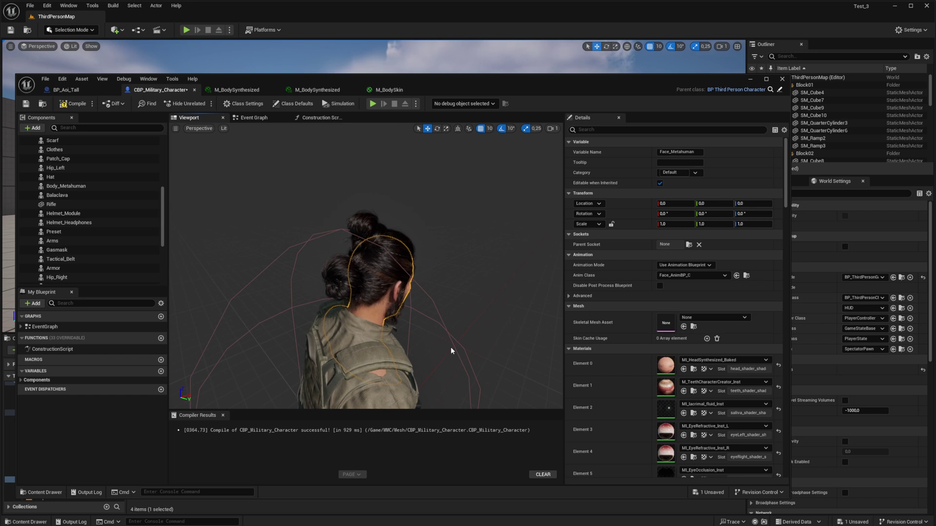
pyautogui.moveTo(457, 340); pyautogui.dragTo(439, 325, button='right')
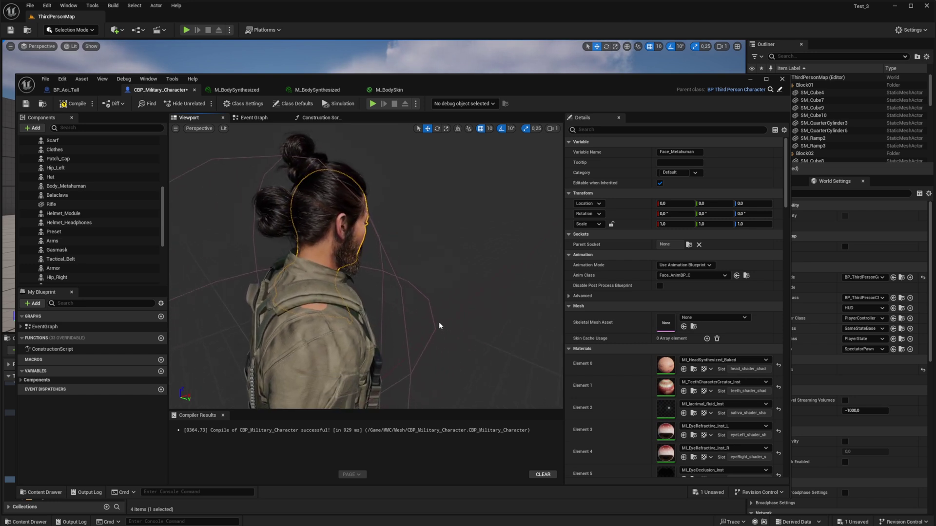
pyautogui.doubleClick(667, 369)
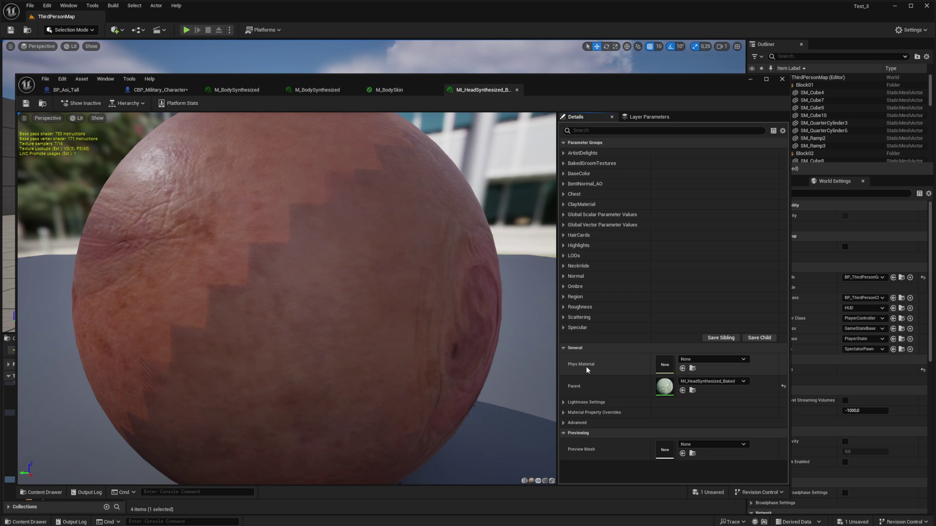
pyautogui.doubleClick(666, 387)
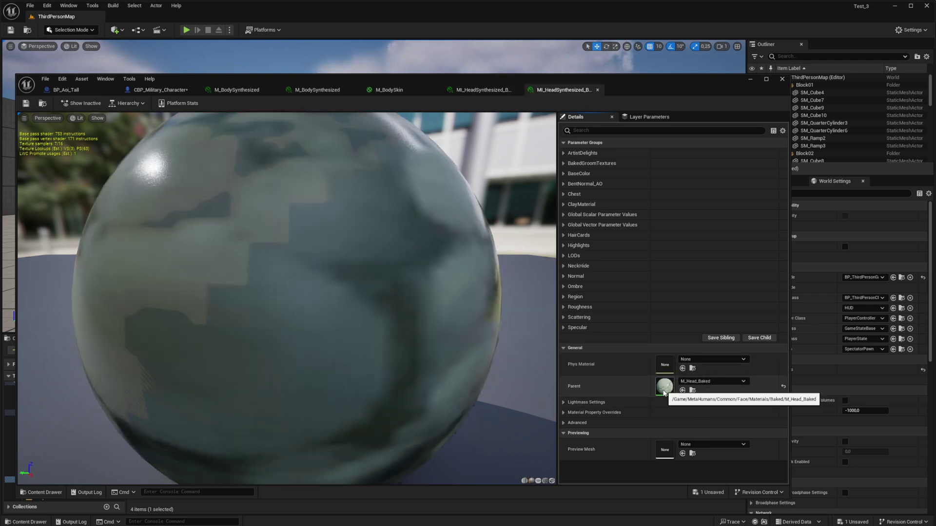
pyautogui.doubleClick(665, 386)
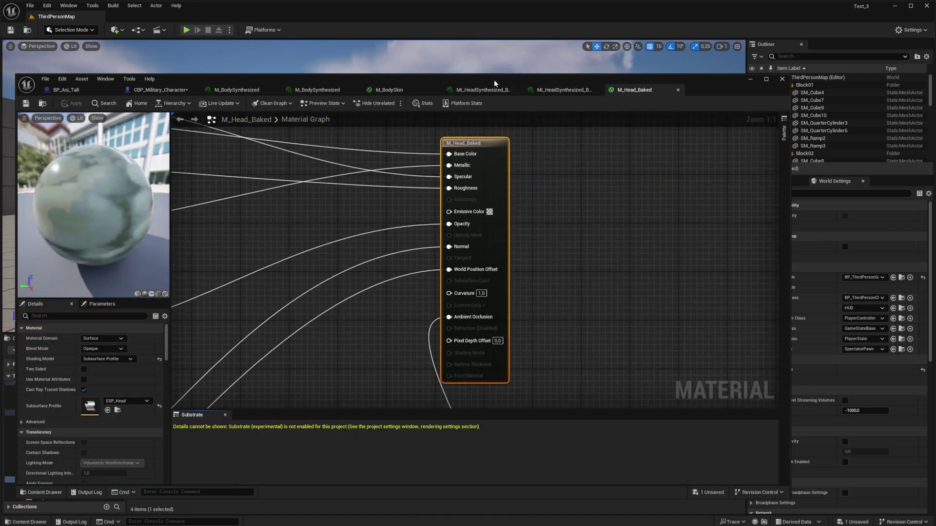
# Add the T_Metahuman_Head_Msk texture to the M_Head_Baked graph as a Texture Sample
pyautogui.moveTo(493, 80); pyautogui.dragTo(502, 428)
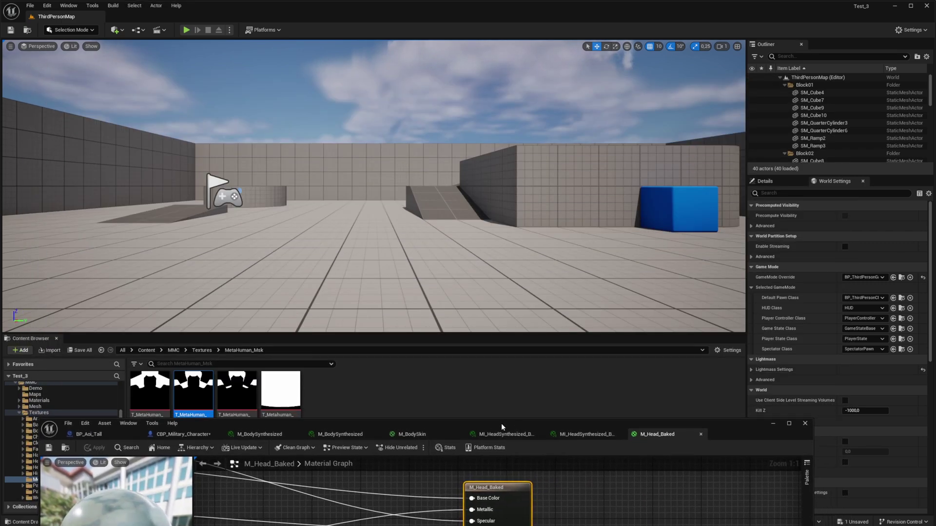
pyautogui.moveTo(324, 425); pyautogui.dragTo(319, 452)
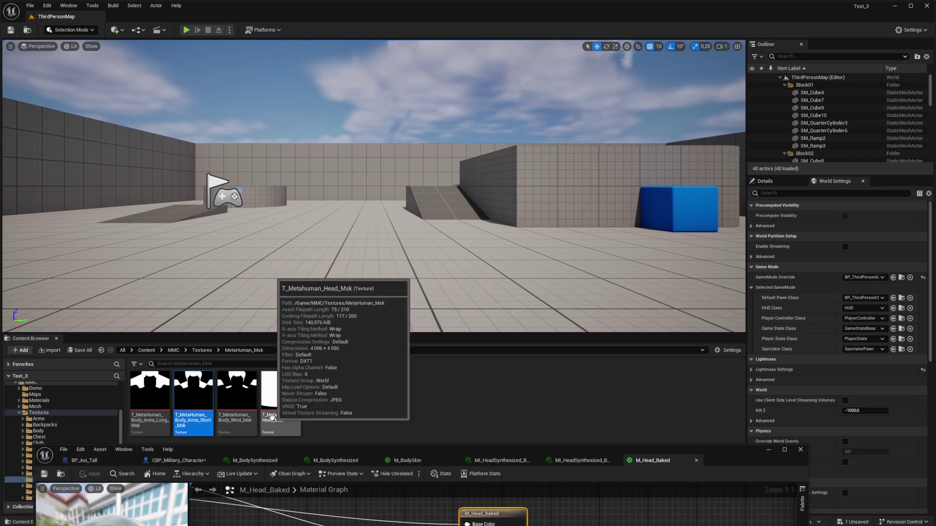
pyautogui.moveTo(284, 416); pyautogui.dragTo(618, 518)
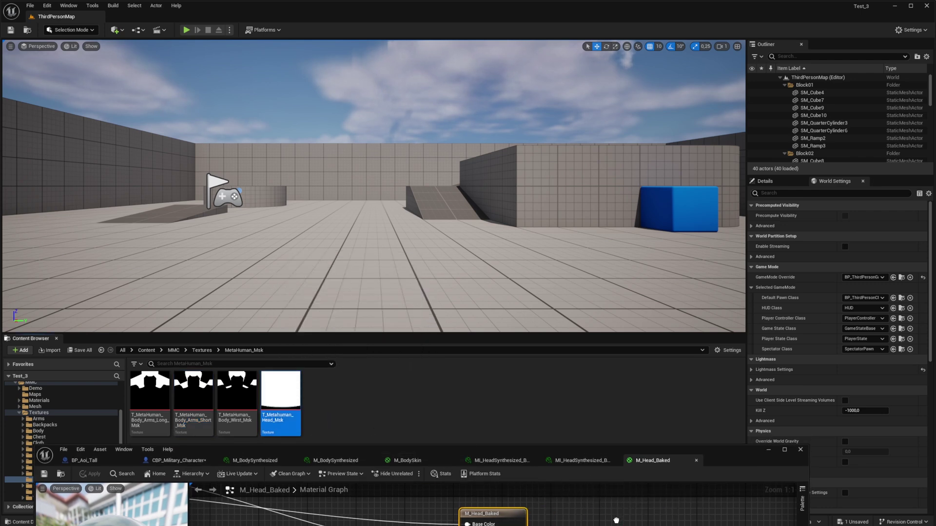
pyautogui.moveTo(717, 458); pyautogui.dragTo(708, 79)
# Set M_Head_Baked to Masked, wire the texture's RGB into Opacity Mask, and save
pyautogui.click(486, 141)
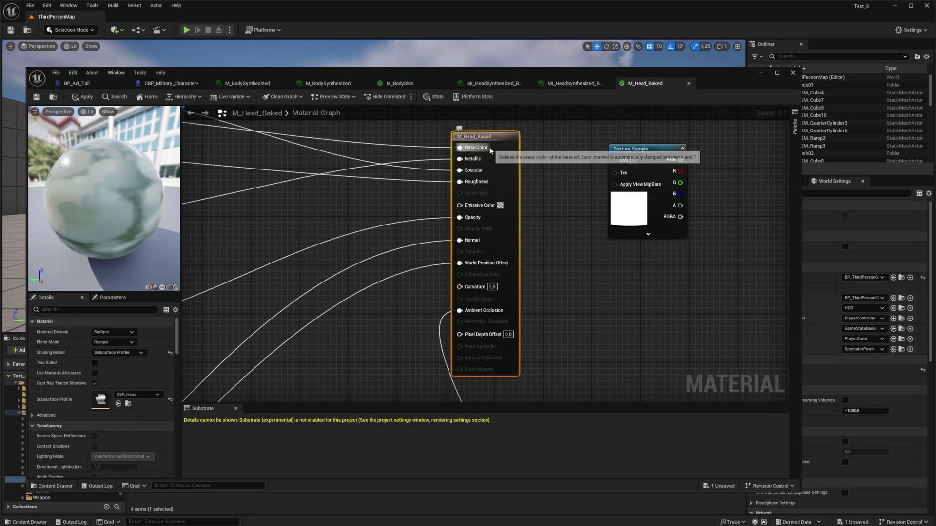
pyautogui.click(114, 342)
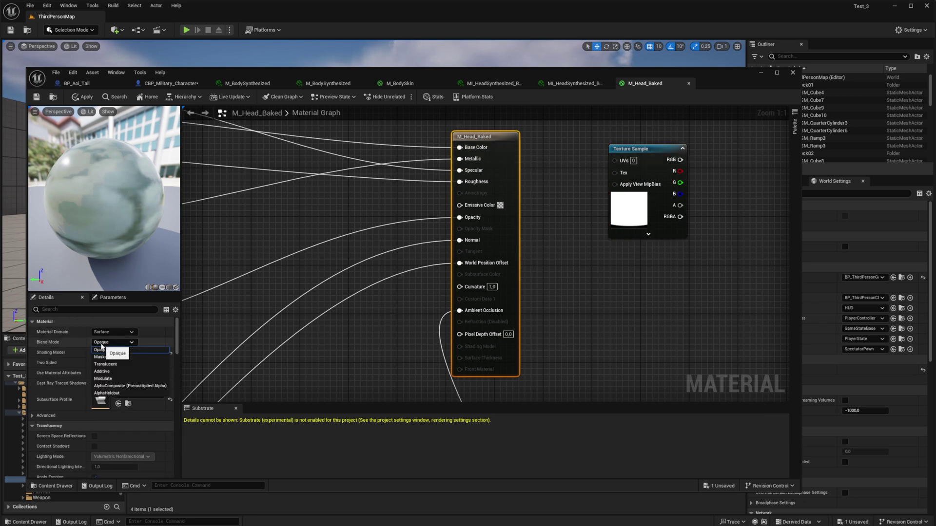
pyautogui.click(145, 358)
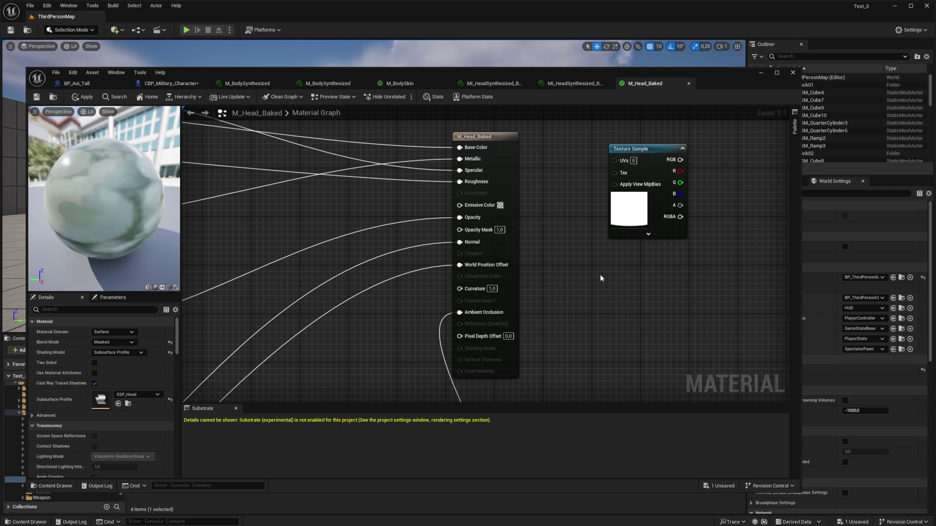
pyautogui.moveTo(680, 160); pyautogui.dragTo(461, 233)
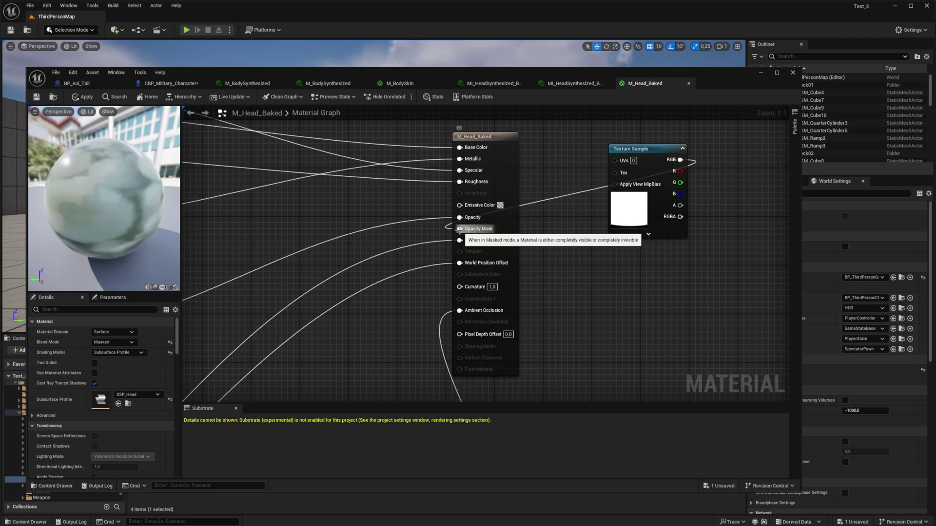
pyautogui.click(37, 100)
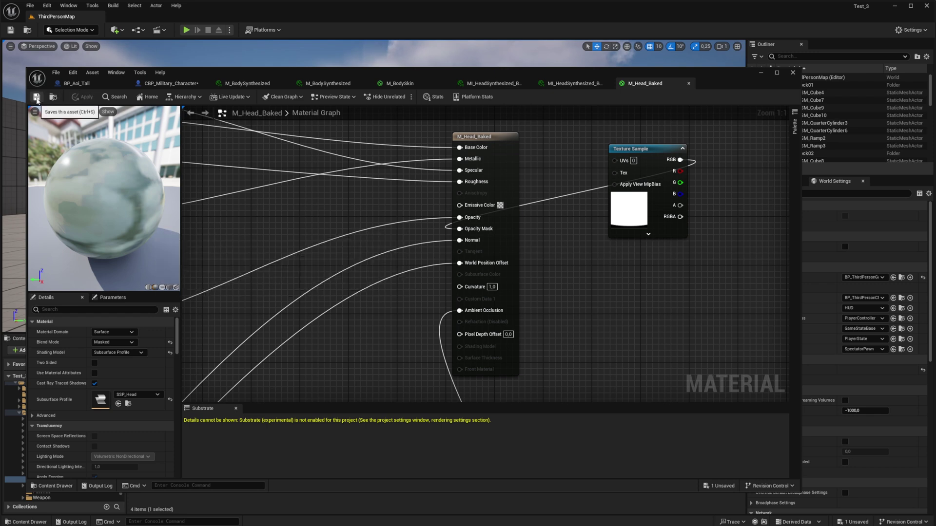
# Return to CBP_Military_Character, frame the whole character, then compile and save the blueprint
pyautogui.click(74, 84)
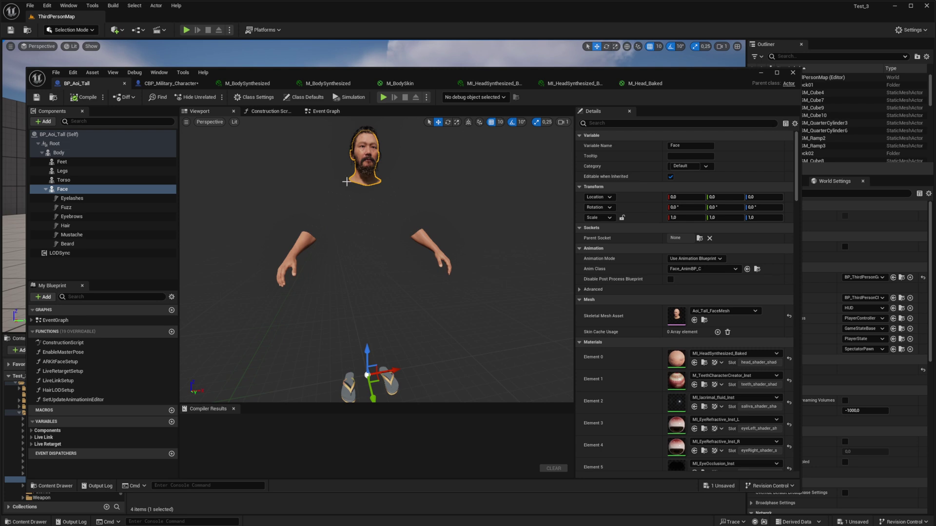
pyautogui.click(169, 84)
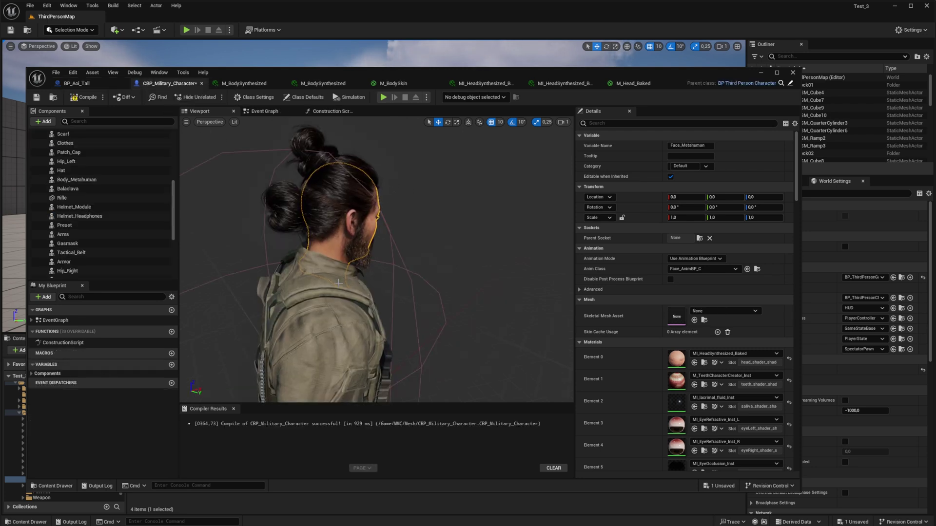
pyautogui.moveTo(376, 259); pyautogui.dragTo(464, 270, button='right')
pyautogui.moveTo(460, 265)
pyautogui.keyDown('alt'); pyautogui.mouseDown()
pyautogui.moveTo(309, 265)
pyautogui.moveTo(462, 266)
pyautogui.mouseUp(); pyautogui.keyUp('alt')
pyautogui.click(462, 266)
pyautogui.moveTo(462, 266); pyautogui.dragTo(432, 259, button='right')
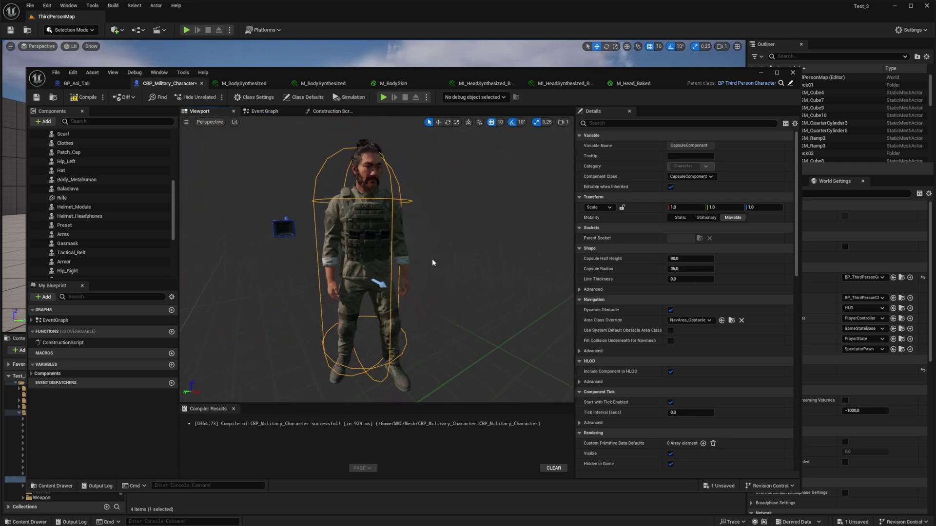
pyautogui.click(84, 98)
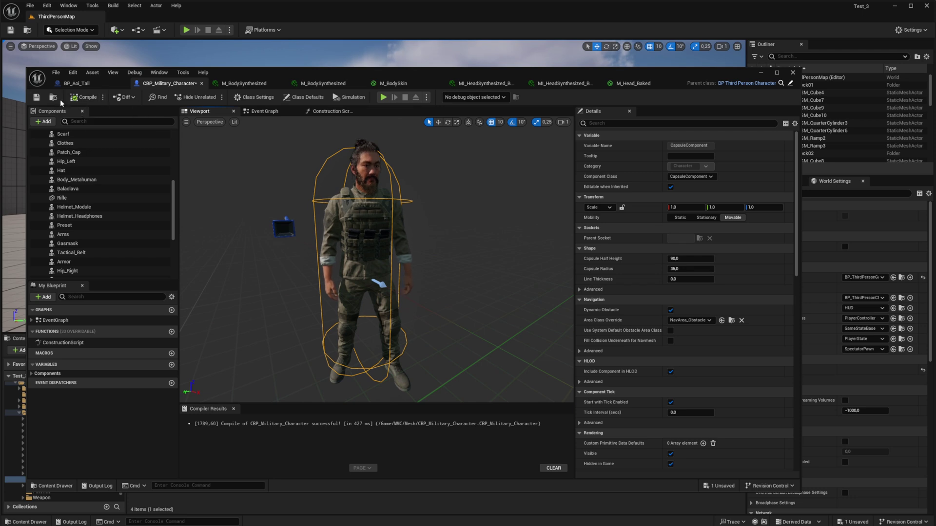
pyautogui.click(39, 101)
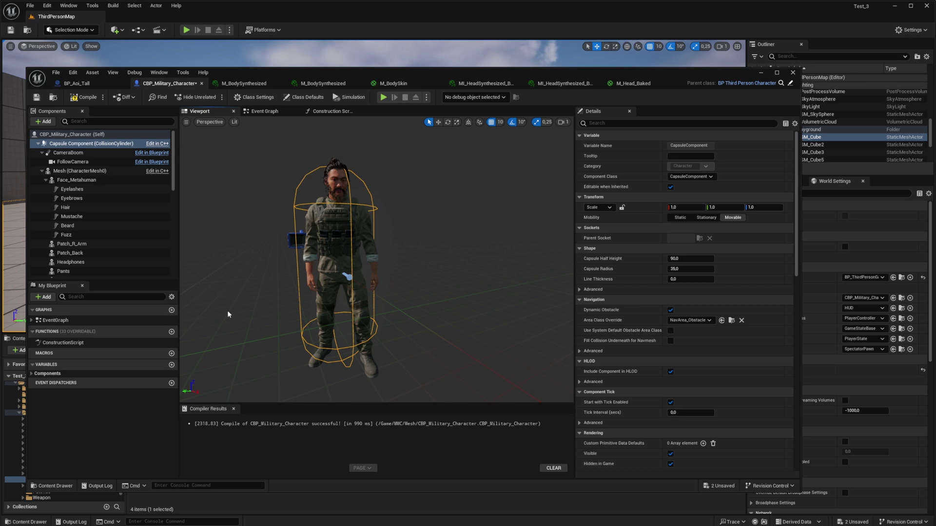
# Orbit closer for a frontal look at the character's head and face
pyautogui.keyDown('alt'); pyautogui.moveTo(227, 312); pyautogui.dragTo(234, 310); pyautogui.keyUp('alt')
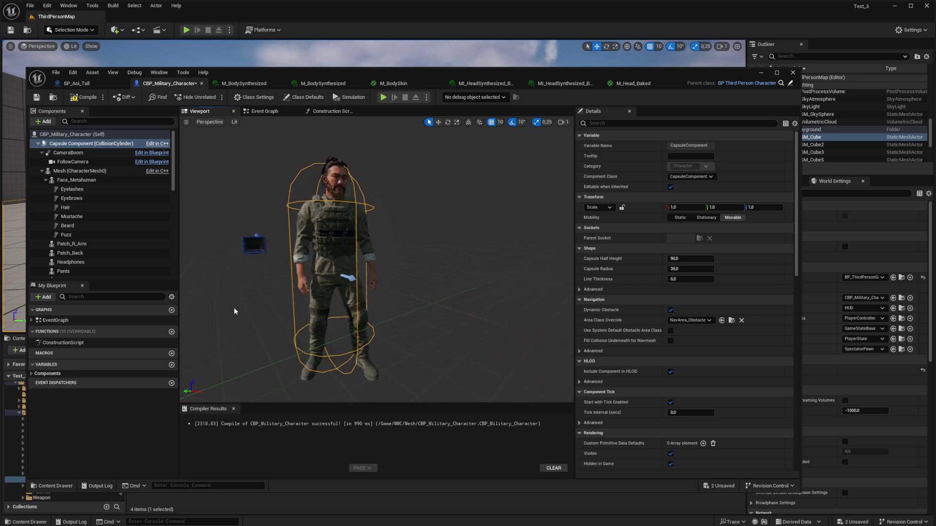
pyautogui.moveTo(238, 299)
pyautogui.mouseDown(button='right')
pyautogui.moveTo(237, 288)
pyautogui.moveTo(248, 299)
pyautogui.mouseUp(button='right')
pyautogui.moveTo(240, 262); pyautogui.dragTo(282, 261)
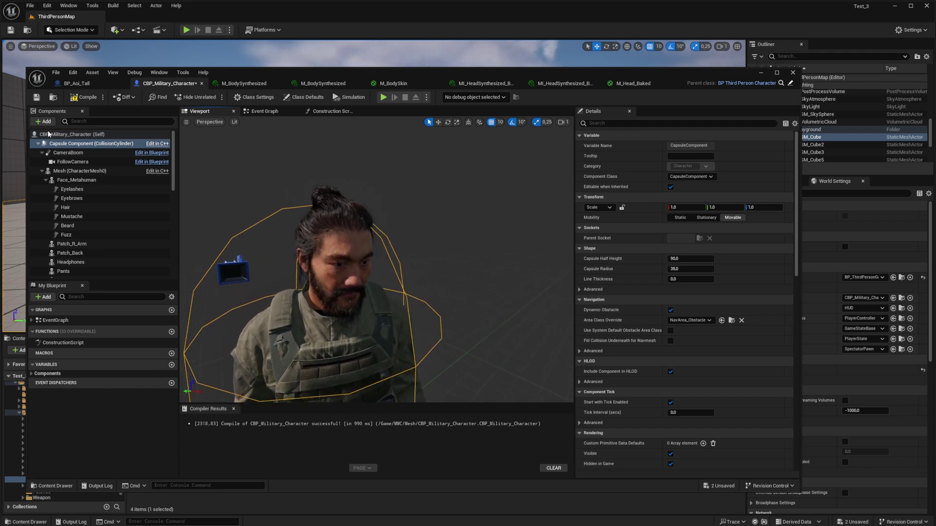
# Add a Static Mesh component under the body mesh named Head_Detal
pyautogui.click(67, 172)
pyautogui.click(43, 121)
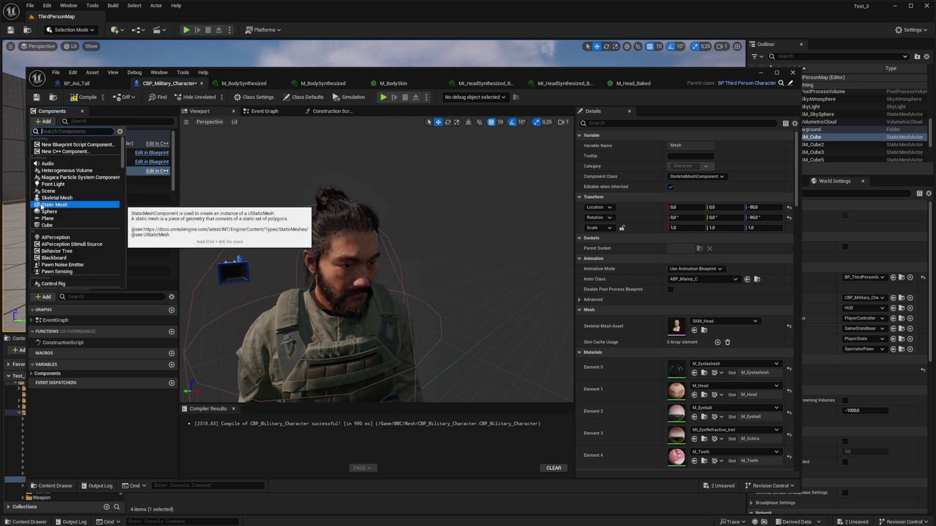
pyautogui.click(75, 205)
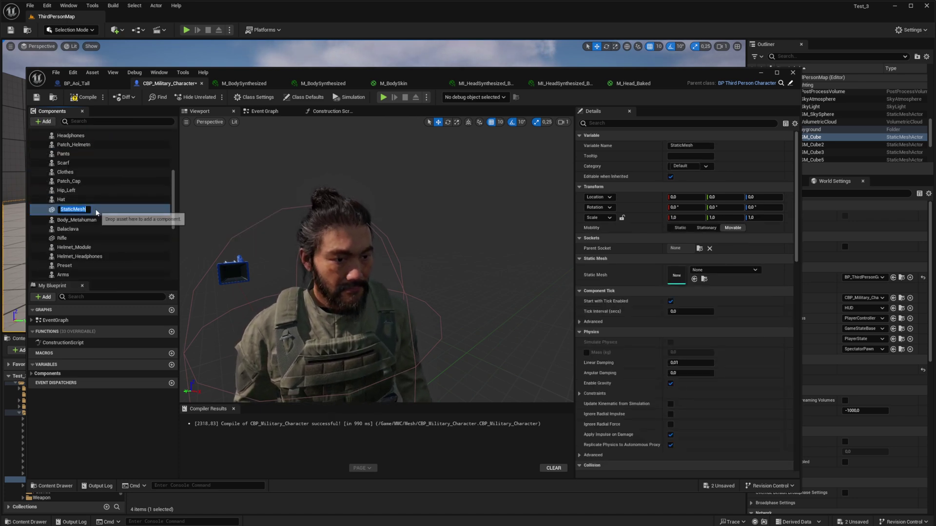
pyautogui.write('Head')
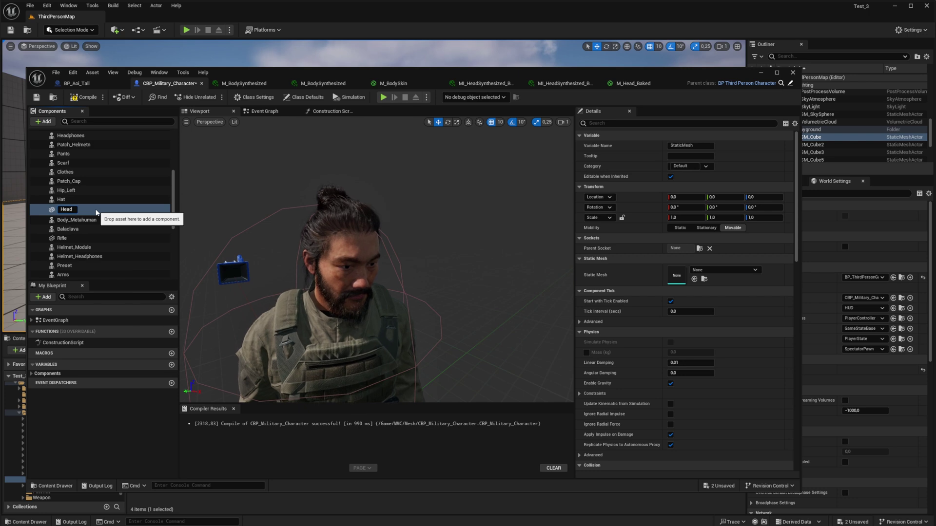
pyautogui.write('_Detal')
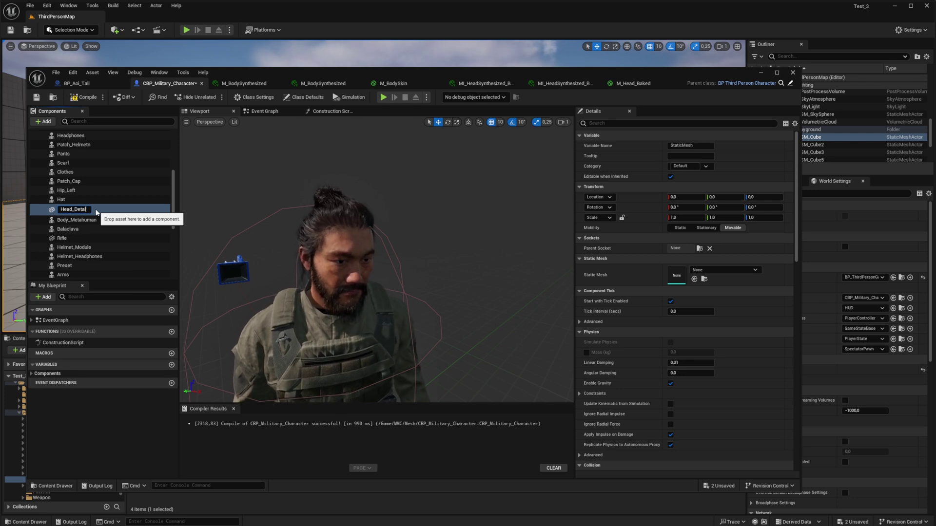
pyautogui.press('Return')
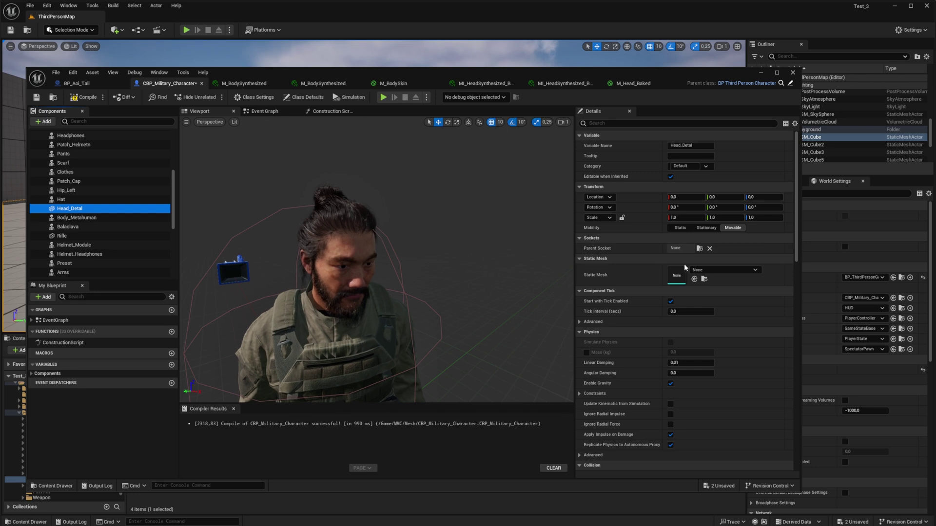
# Set Head_Detal's Static Mesh to SM_Headphones_Bege
pyautogui.click(723, 271)
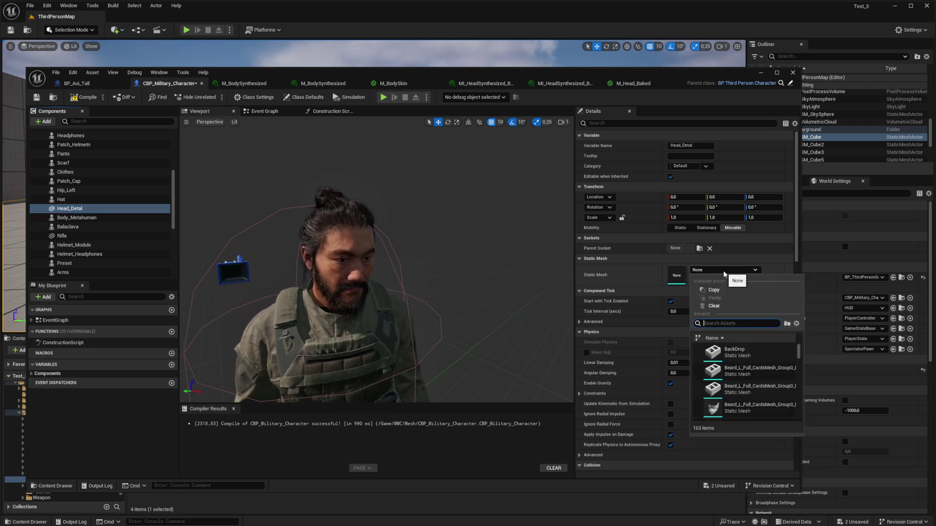
pyautogui.write('head')
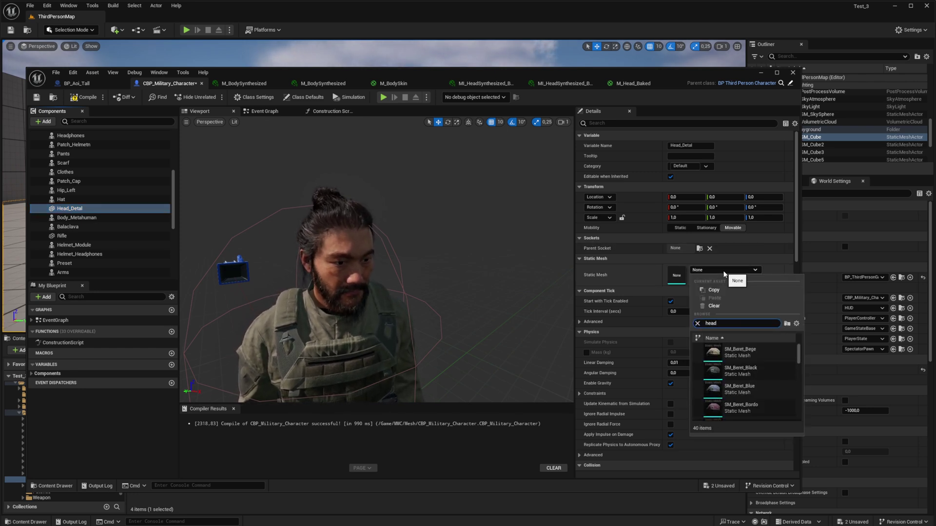
pyautogui.write('p')
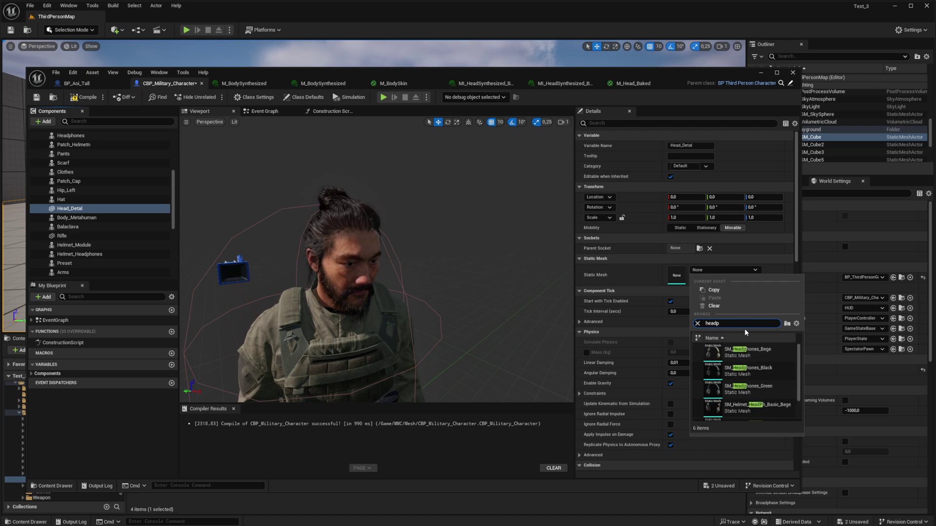
pyautogui.click(748, 352)
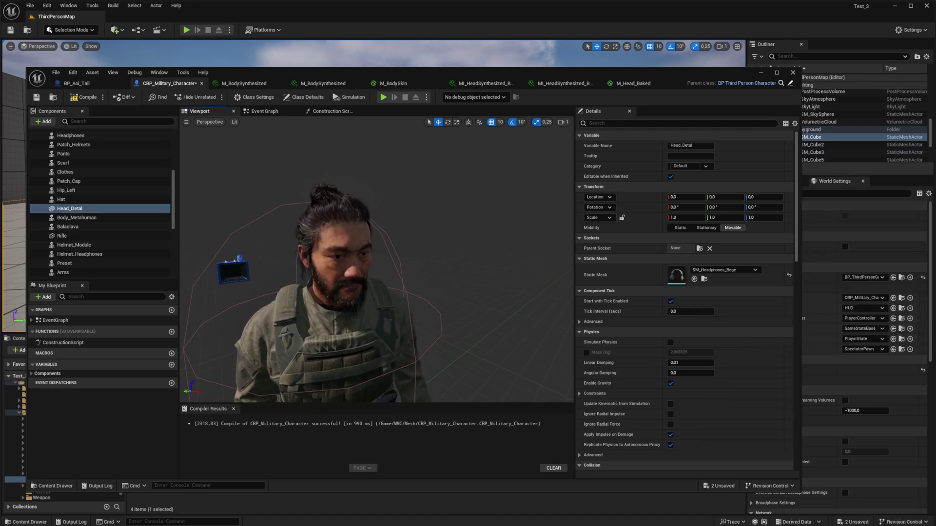
pyautogui.scroll(-3, 399, 315)
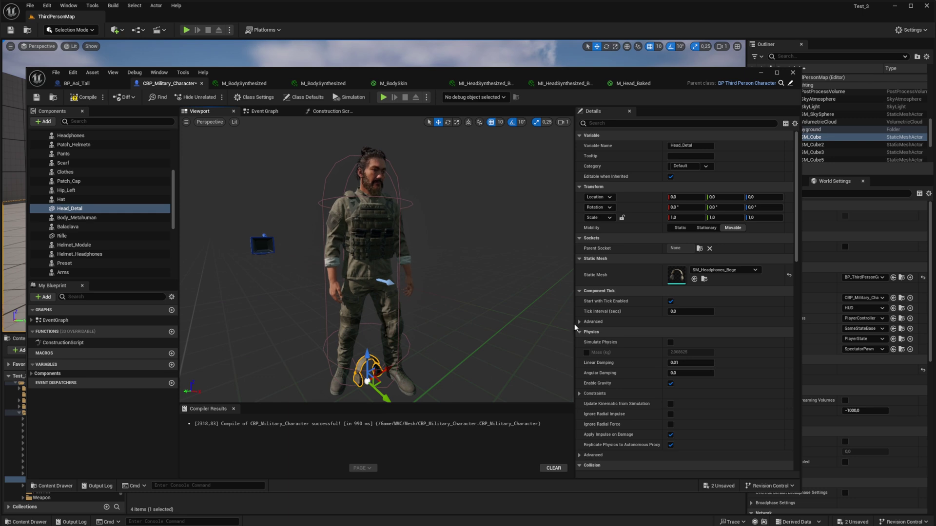
# Set Head_Detal's Parent Socket to the head bone and zoom in on the head
pyautogui.click(700, 249)
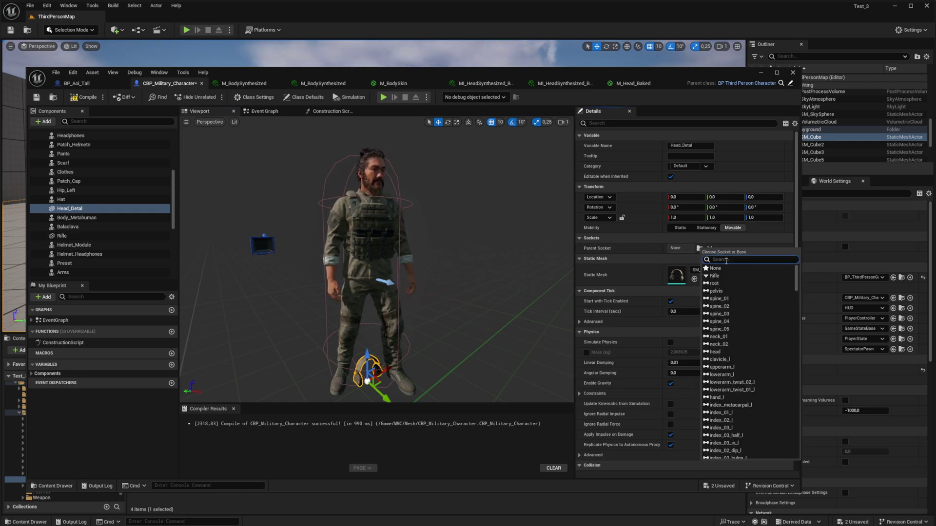
pyautogui.write('head')
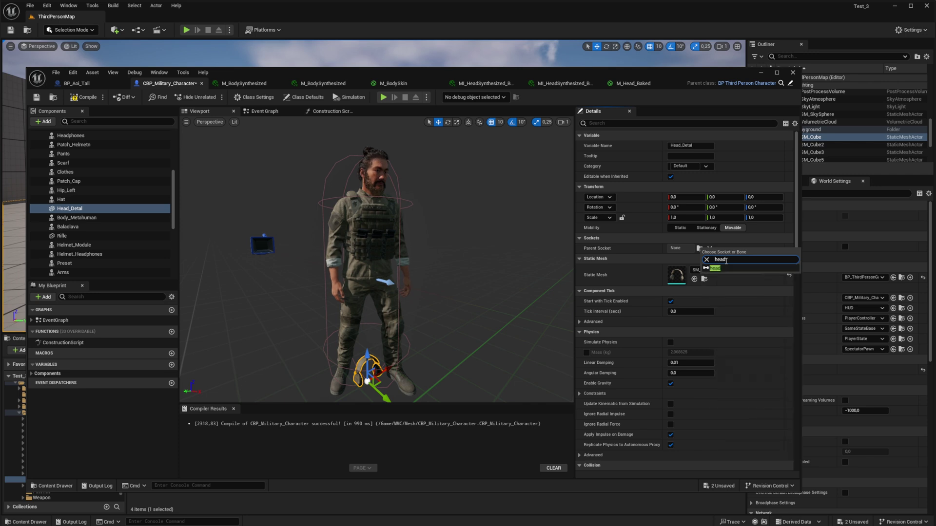
pyautogui.click(716, 268)
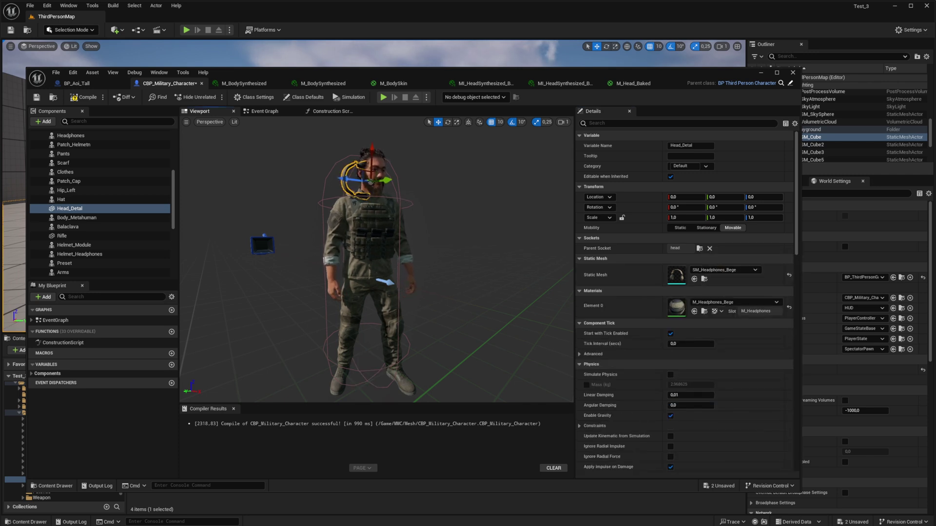
pyautogui.press('w')
pyautogui.moveTo(376, 253); pyautogui.dragTo(385, 239, button='right')
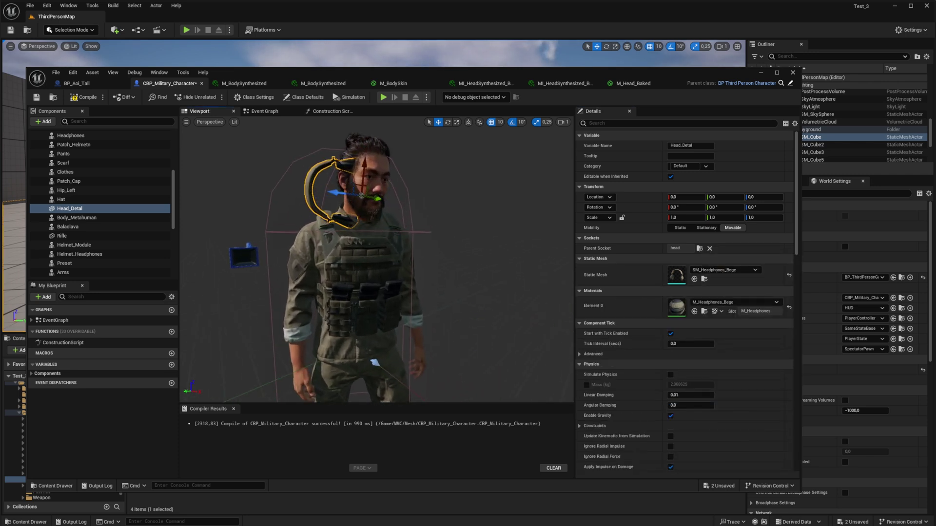
pyautogui.scroll(3, 376, 259)
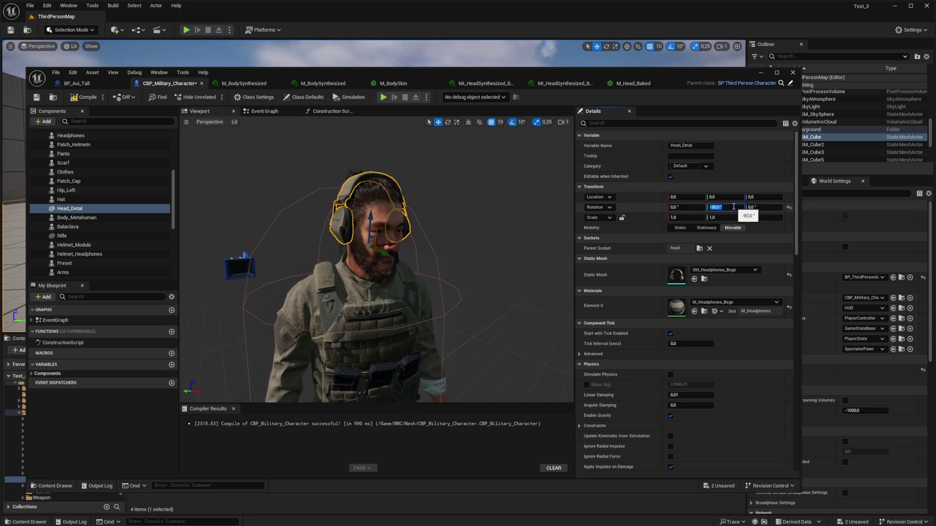
# Reset the headphones' location to 0,0,0 so they sit on the head
pyautogui.moveTo(686, 197); pyautogui.dragTo(760, 197)
pyautogui.click(788, 197)
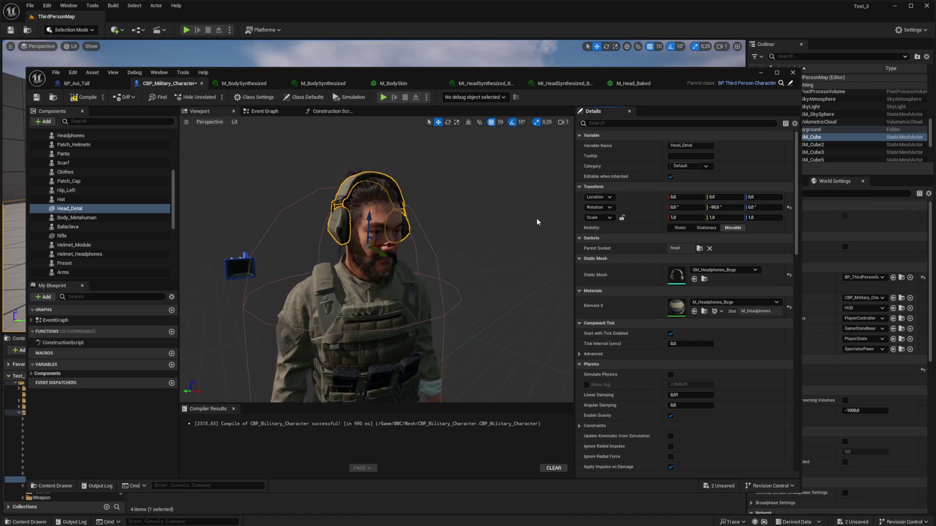
pyautogui.scroll(3, 172, 181)
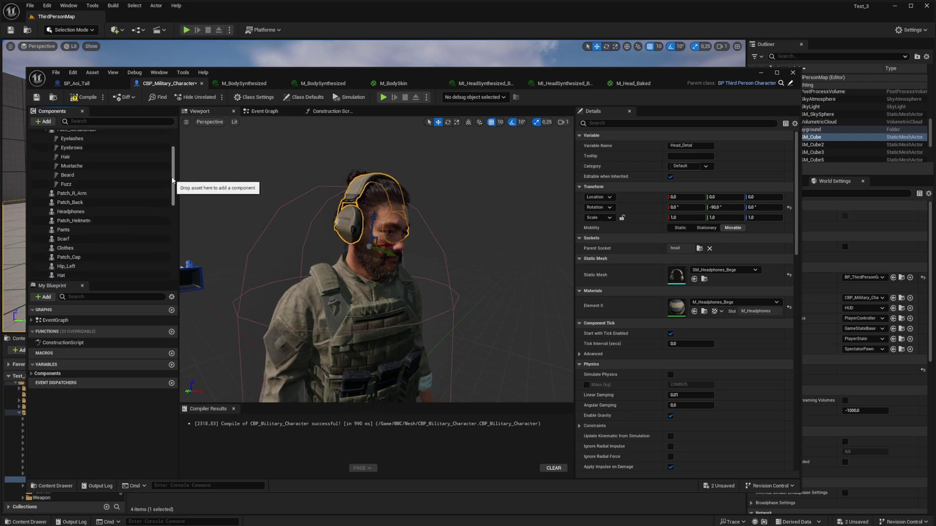
pyautogui.scroll(2, 172, 180)
# Save the character blueprint with the headphones attached and hide the blueprint editor
pyautogui.click(80, 171)
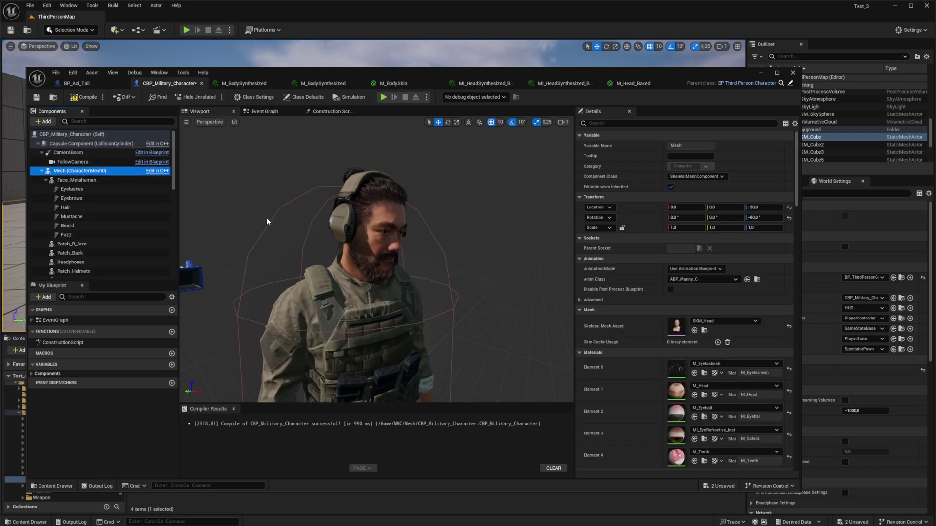
pyautogui.scroll(-3, 273, 219)
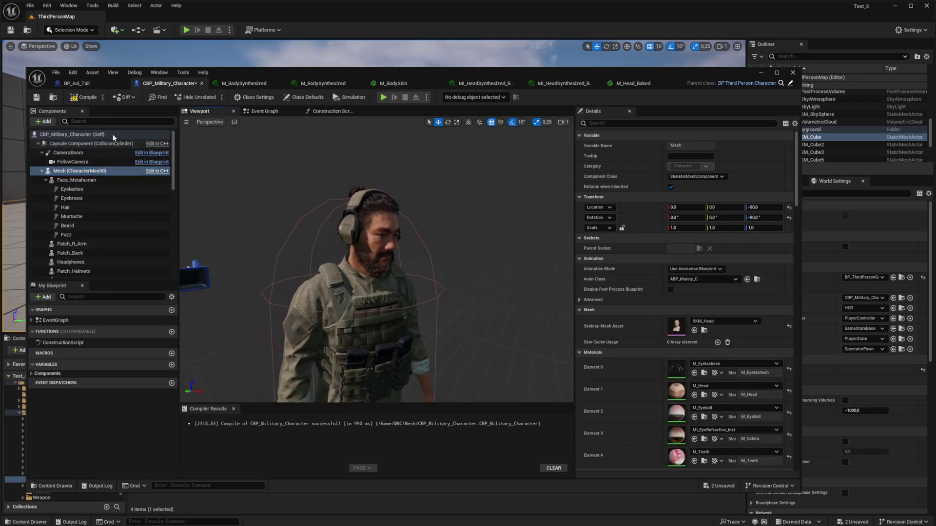
pyautogui.click(37, 97)
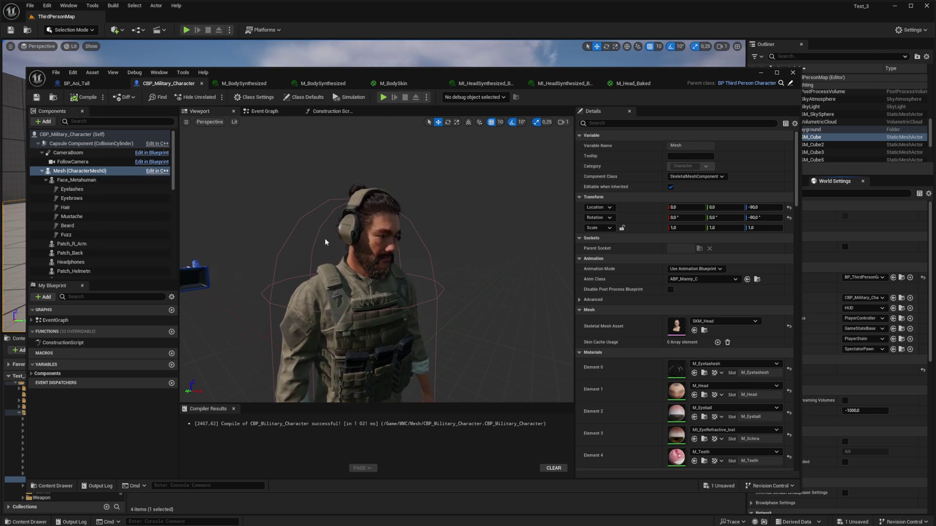
pyautogui.click(387, 223)
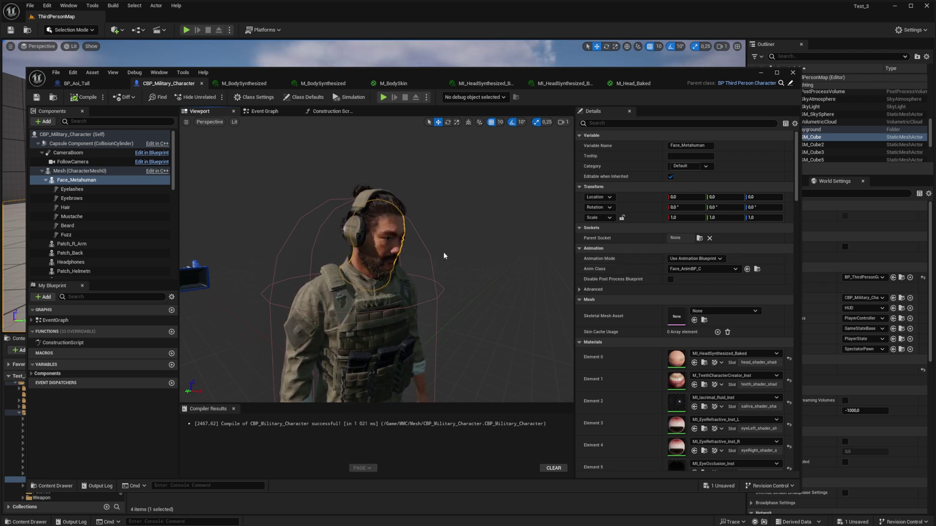
pyautogui.click(758, 73)
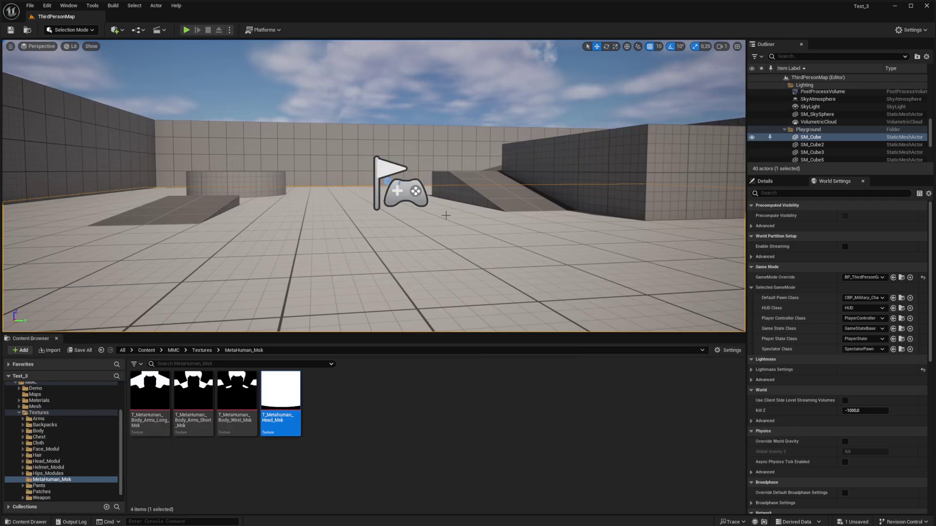
# Start Play in Editor and run the character across the arena onto the round platform
pyautogui.hotkey('alt', 'p')
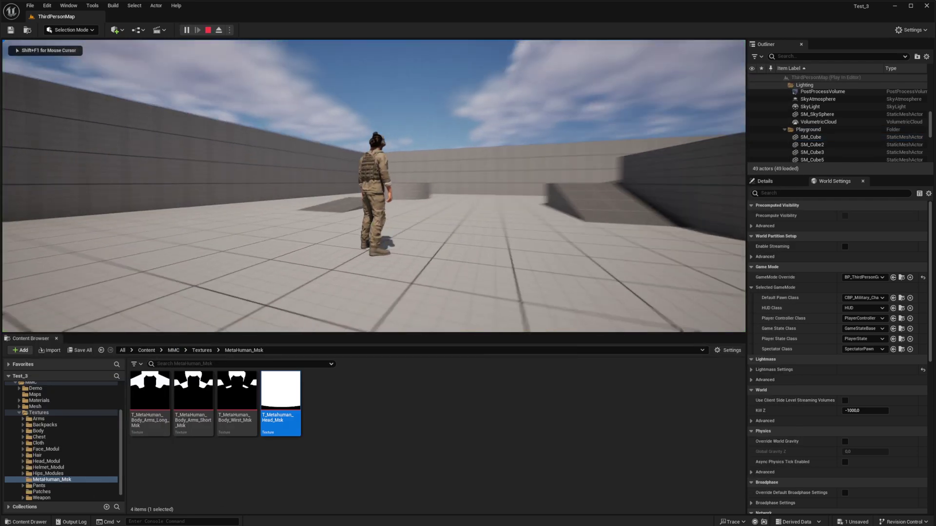
pyautogui.press('w')
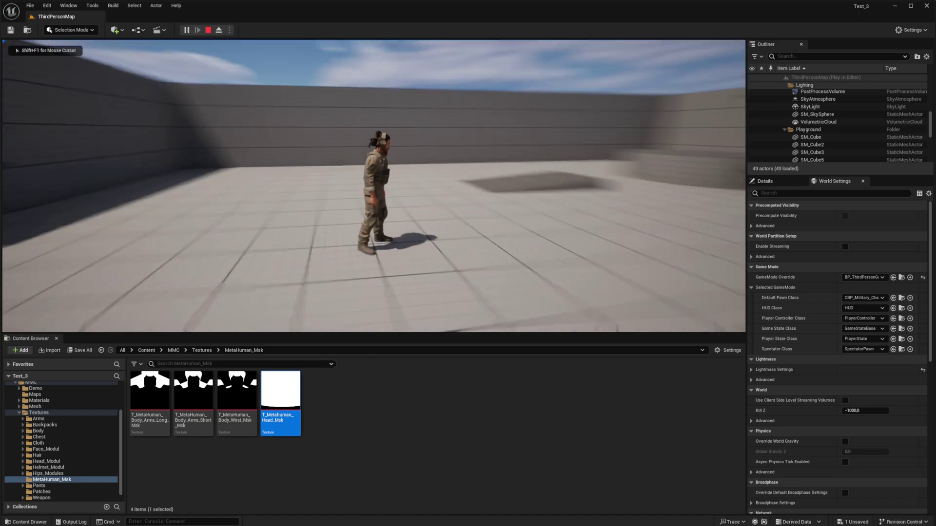
pyautogui.press('w')
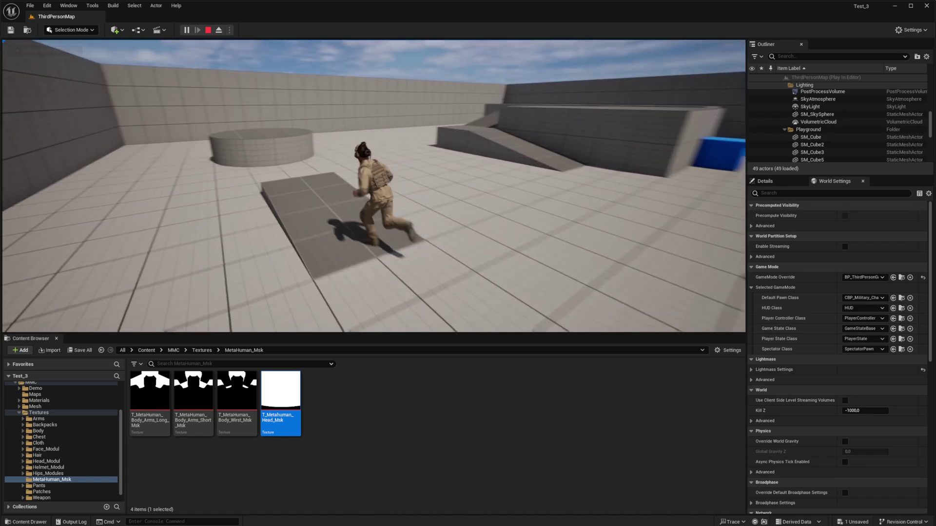
pyautogui.press('space')
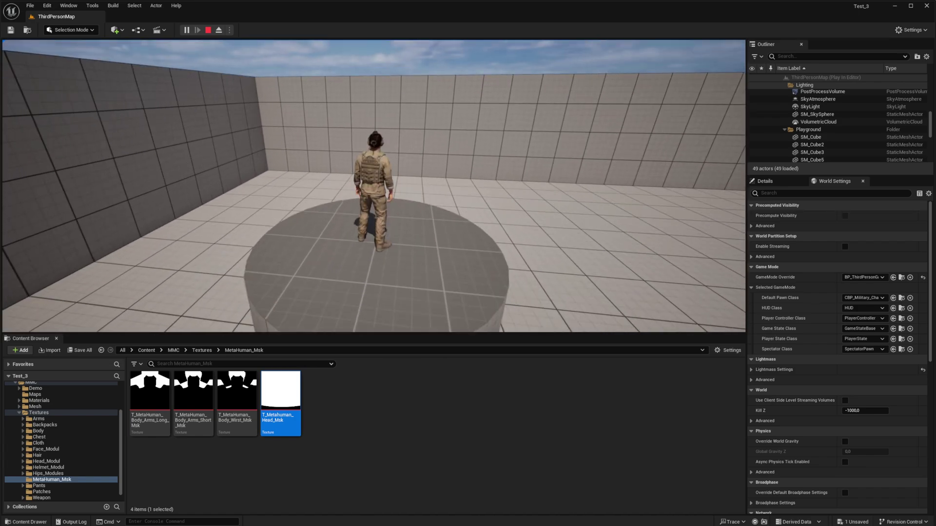
# Run the character off the platform, jump onto the ramp and climb to the top
pyautogui.press('d')
pyautogui.press('s')
pyautogui.press('w')
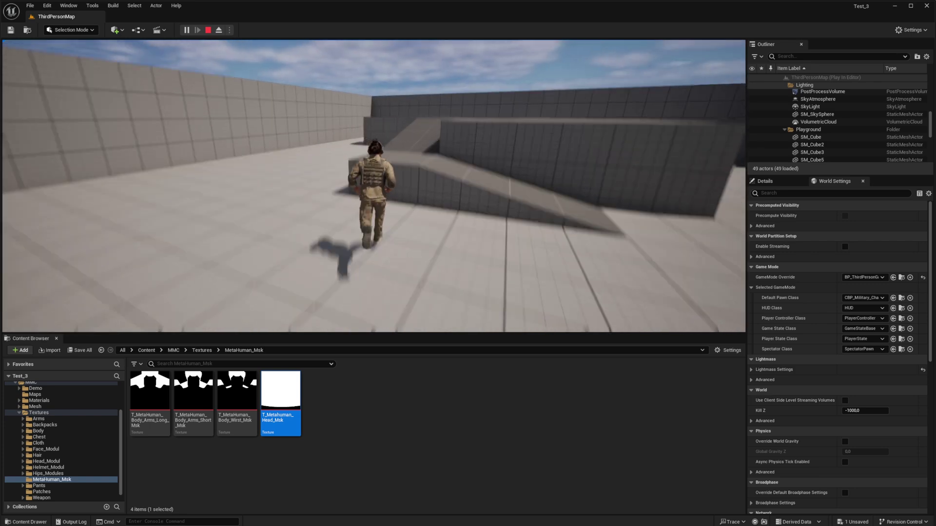
pyautogui.press('space')
pyautogui.press('w')
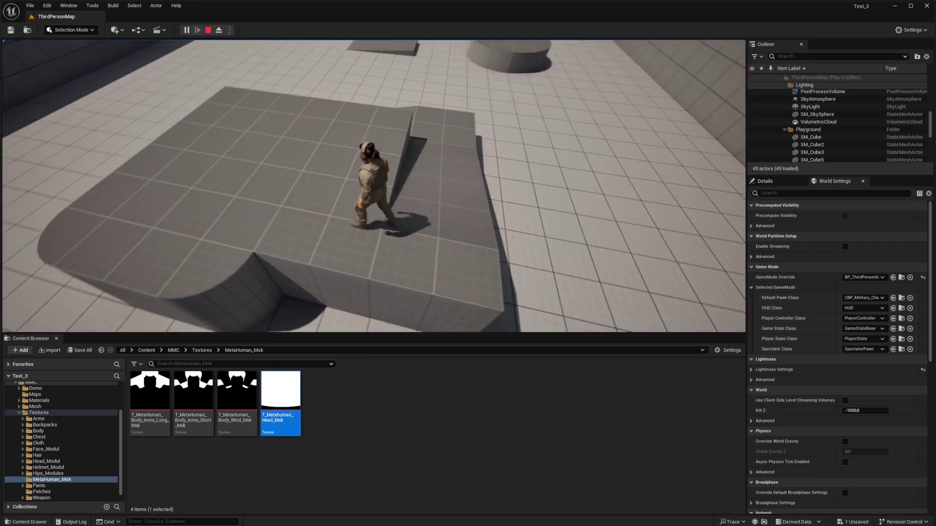